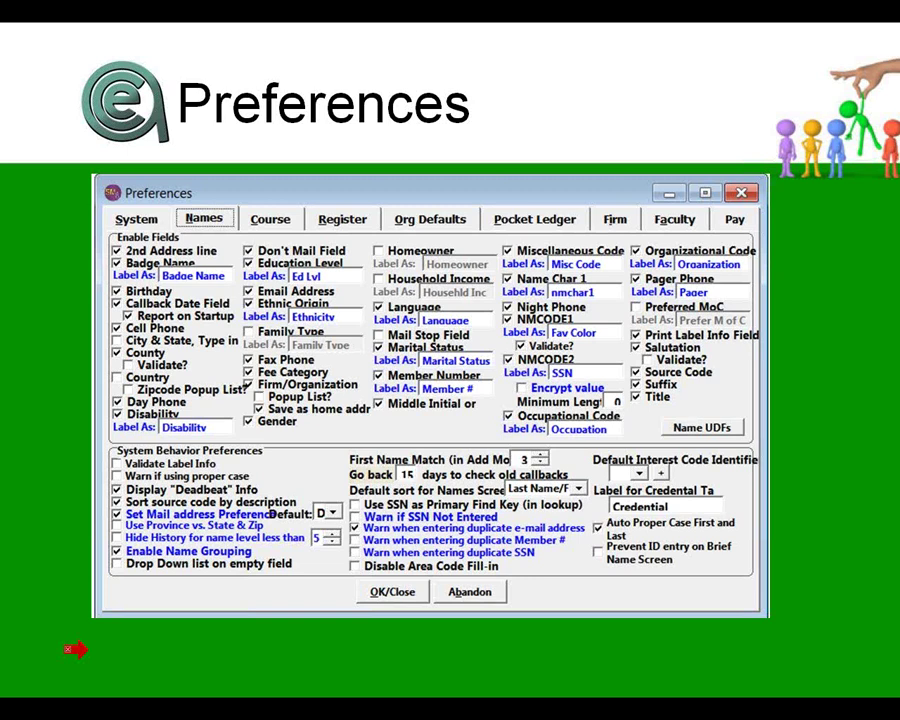
Switch to Student Manager and move the Quick Launch window to the middle of the workspace.
key("alt+Tab")
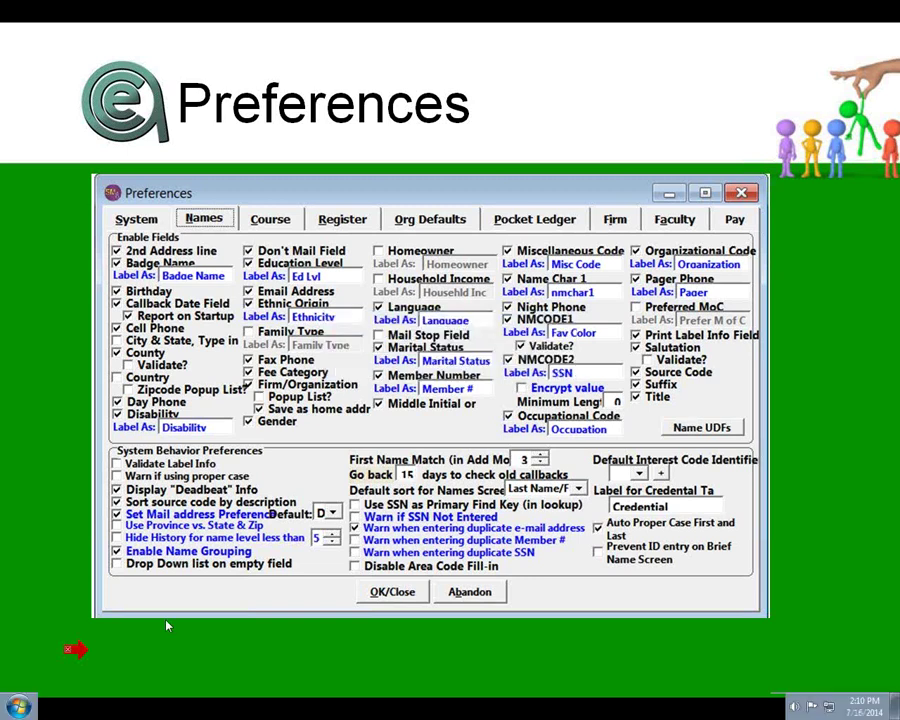
key("alt+Tab")
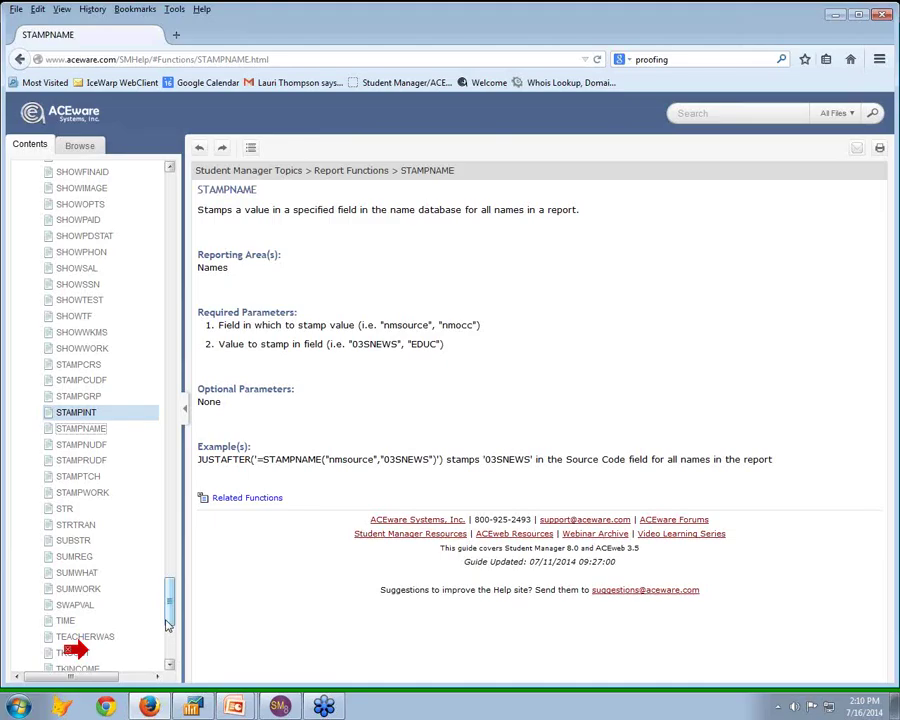
key("alt+Tab")
key("alt+Tab")
key("alt+Tab")
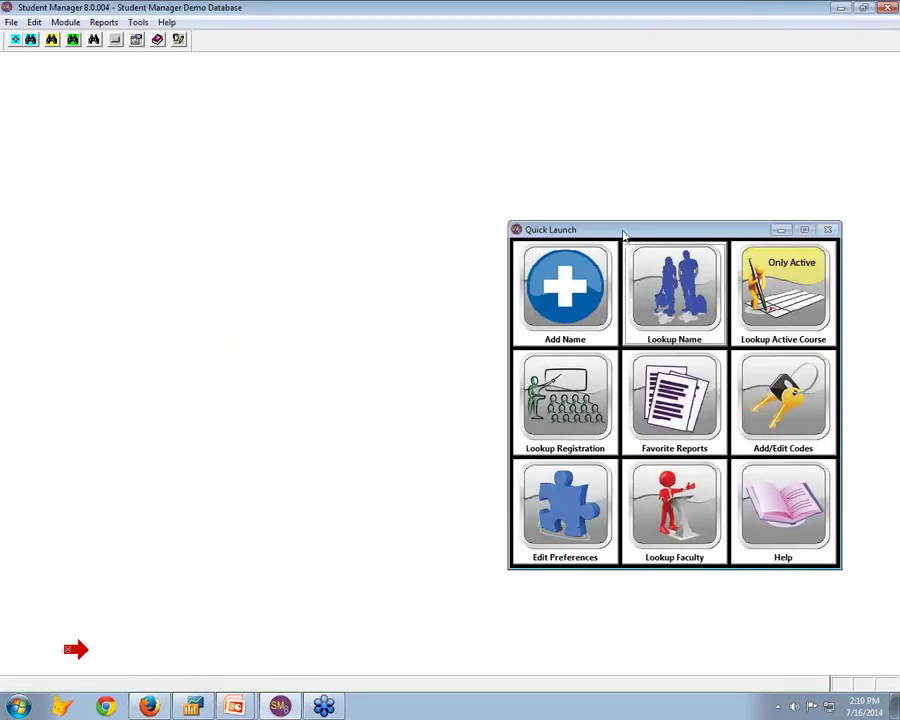
left_click_drag(622, 236, 377, 190)
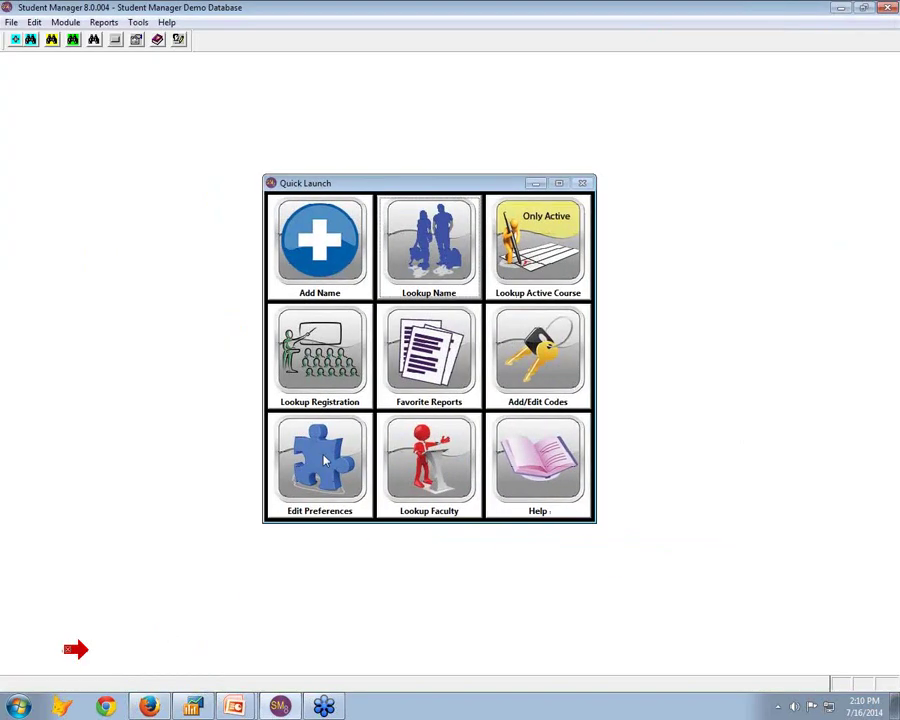
Open the program preferences and go through the Names and Course settings to the Register settings.
left_click(322, 458)
left_click(268, 221)
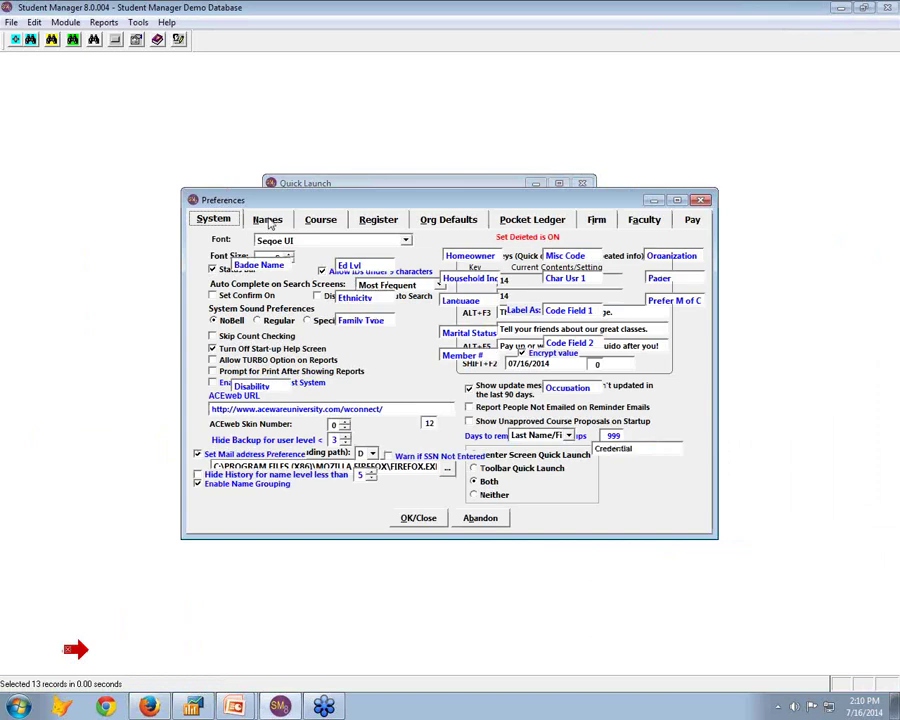
key("Right")
key("Right")
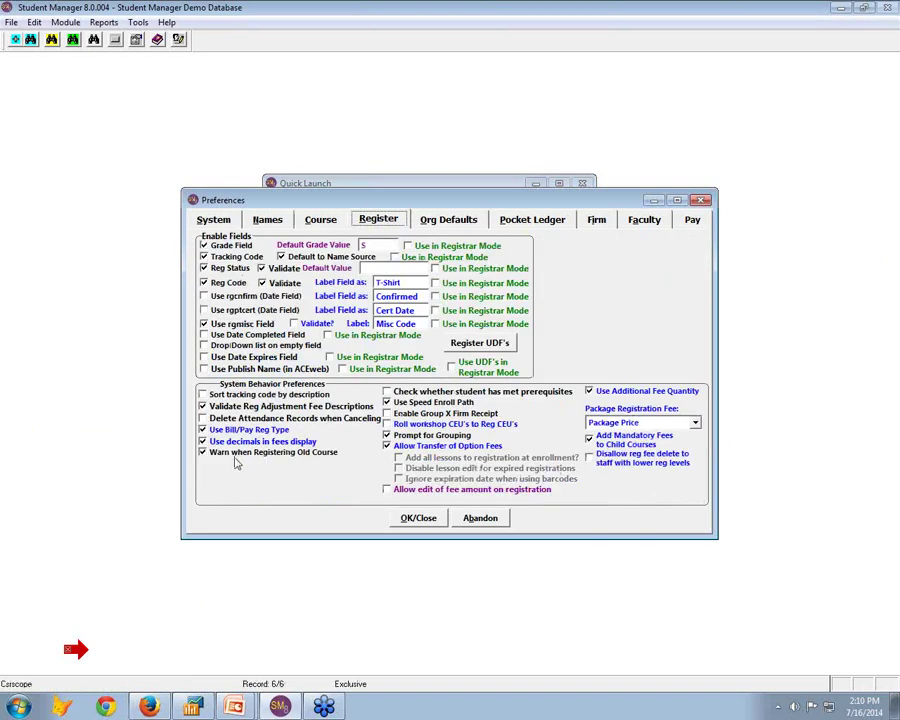
Return to the Preferences slide, point at its enabled fields and step back to the view without callouts.
mouse_move(236, 704)
left_click(241, 682)
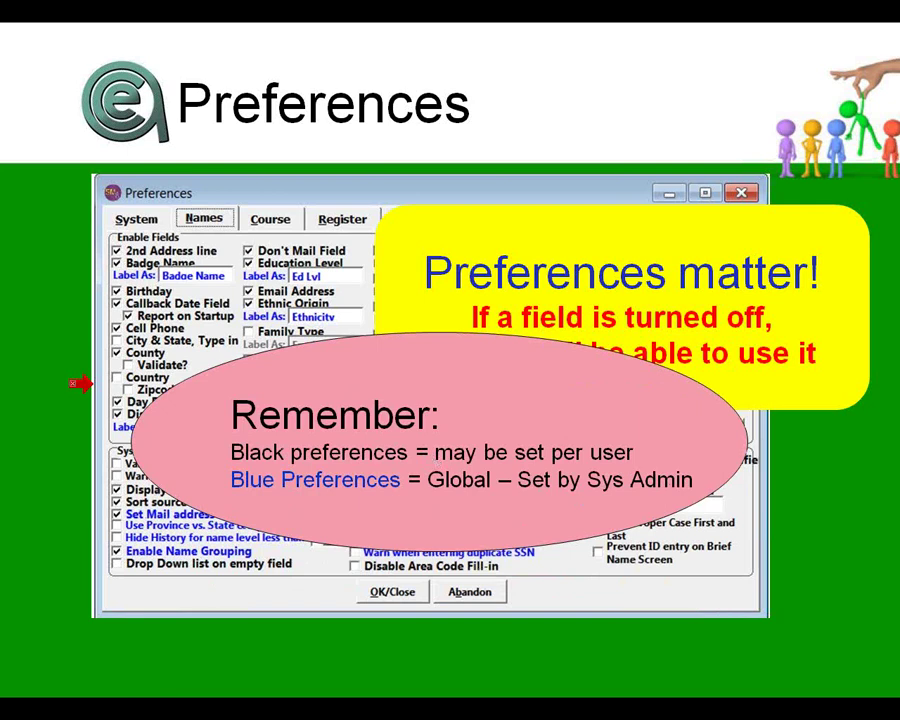
left_click_drag(75, 380, 96, 285)
key("e")
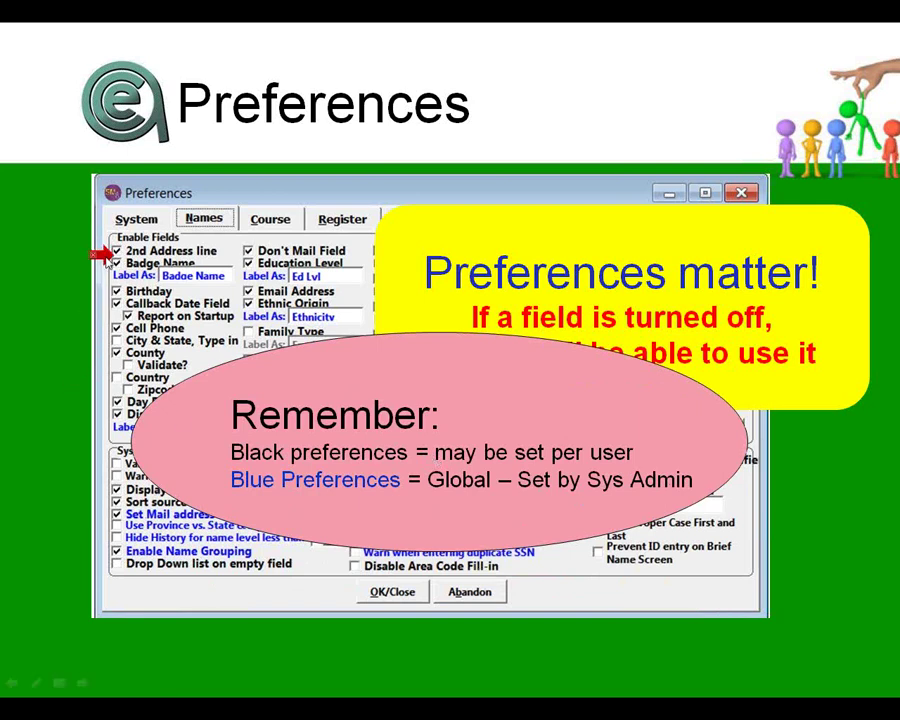
left_click(10, 686)
left_click(10, 686)
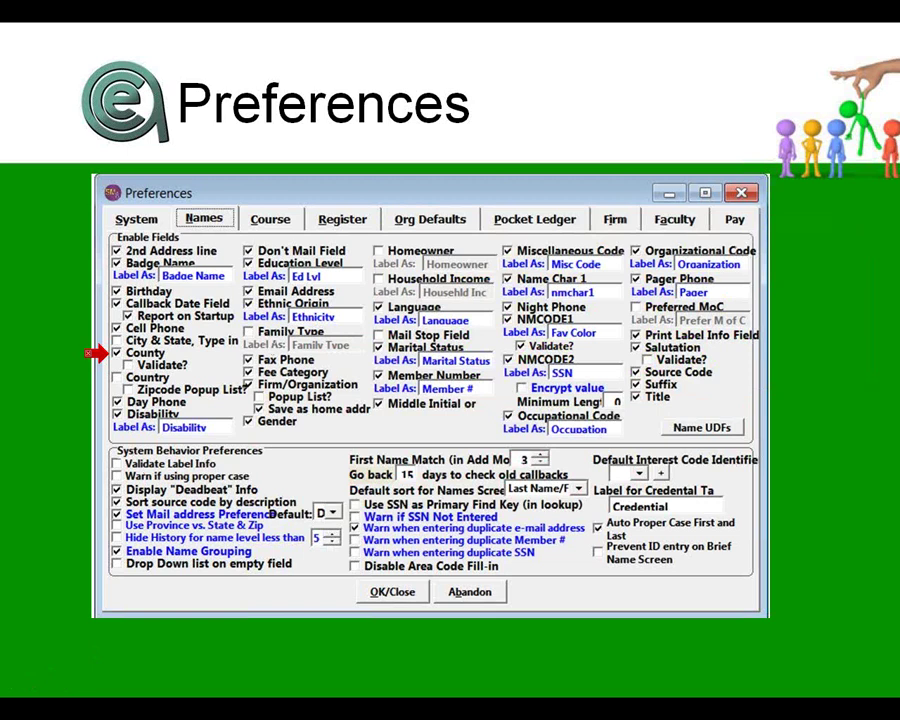
Switch to Student Manager, abandon the preferences without saving and open the name lookup.
key("alt+Tab")
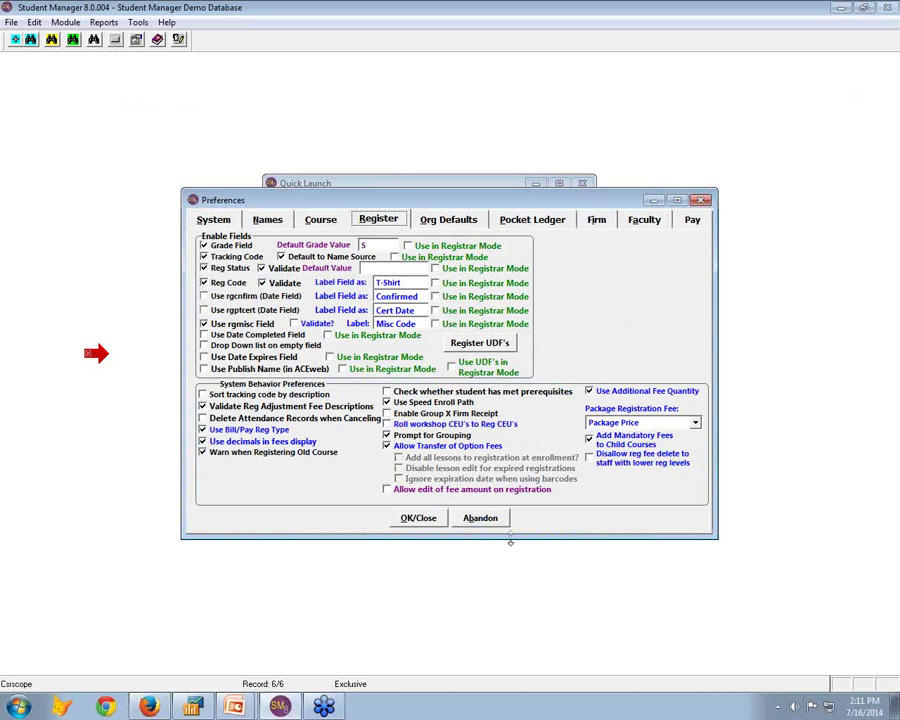
left_click(484, 520)
left_click(427, 288)
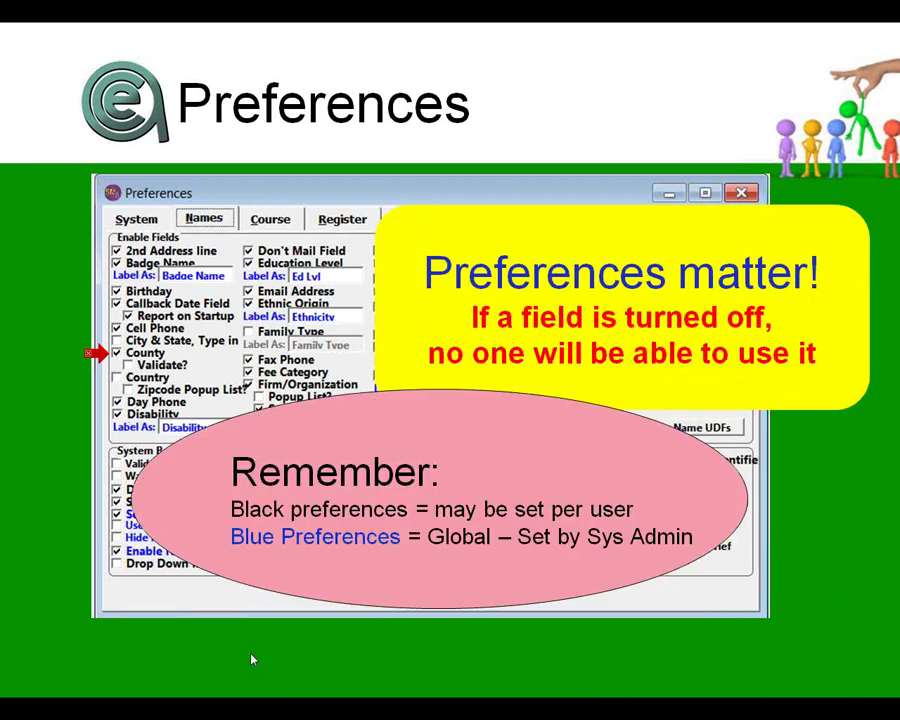
Advance the slides to the tracking code report and highlight its Return on Investment column and the UPCEA Mailing brochure and return figures.
left_click(252, 659)
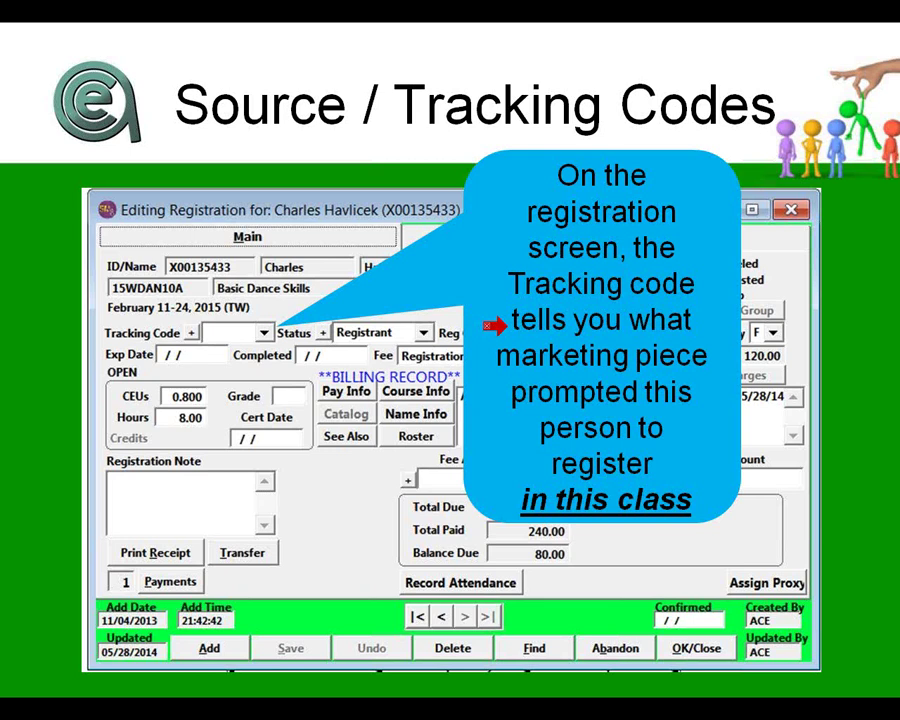
key("Right")
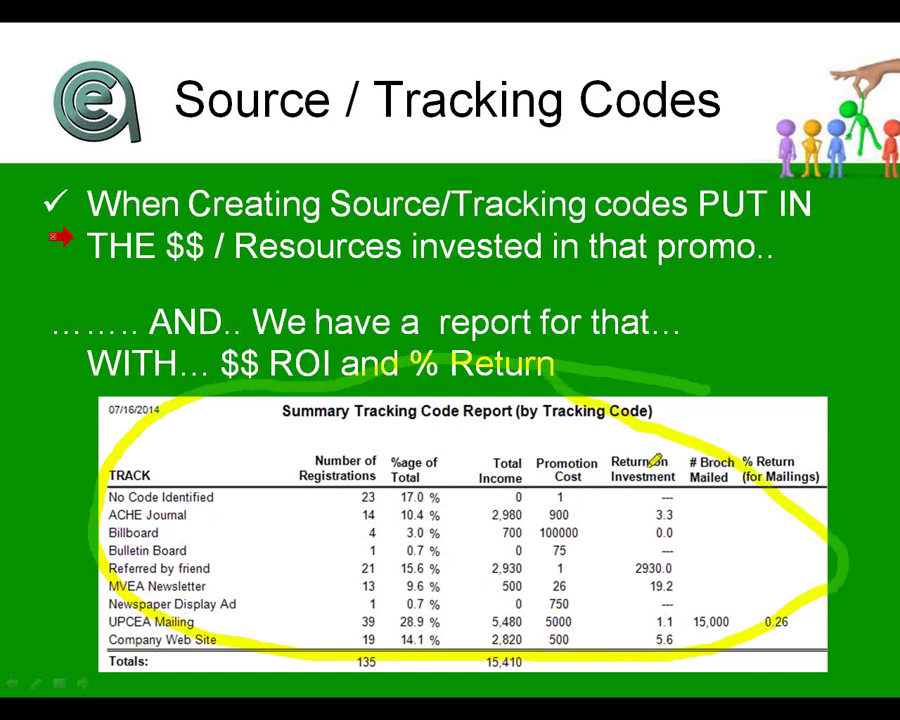
mouse_move(652, 470)
left_mouse_down()
mouse_move(639, 607)
mouse_move(667, 635)
mouse_move(689, 558)
mouse_move(680, 463)
left_mouse_up()
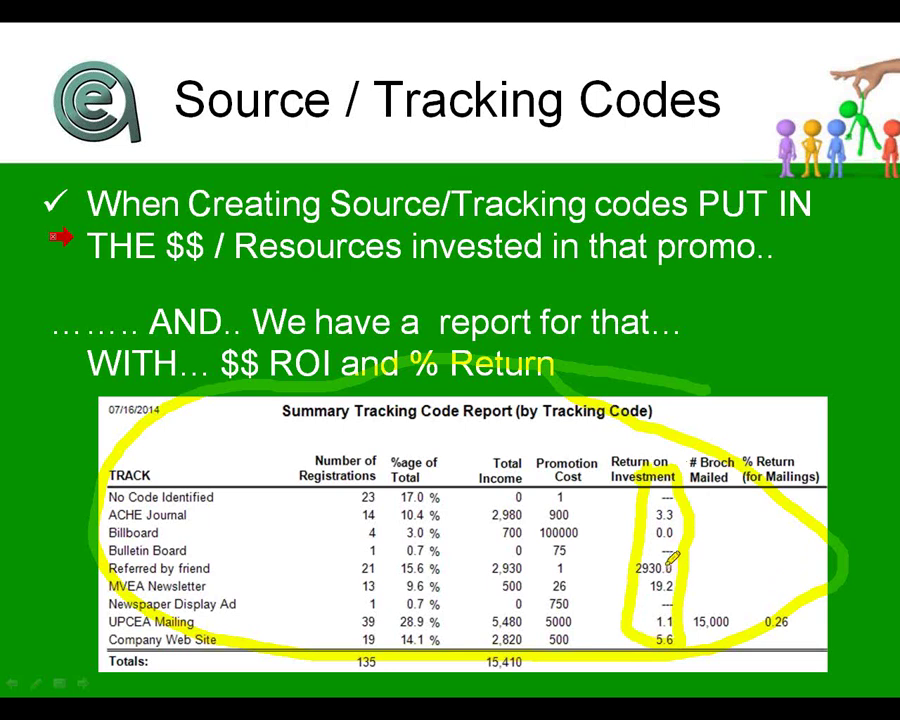
mouse_move(697, 592)
left_mouse_down()
mouse_move(826, 600)
mouse_move(800, 627)
mouse_move(697, 626)
mouse_move(707, 589)
left_mouse_up()
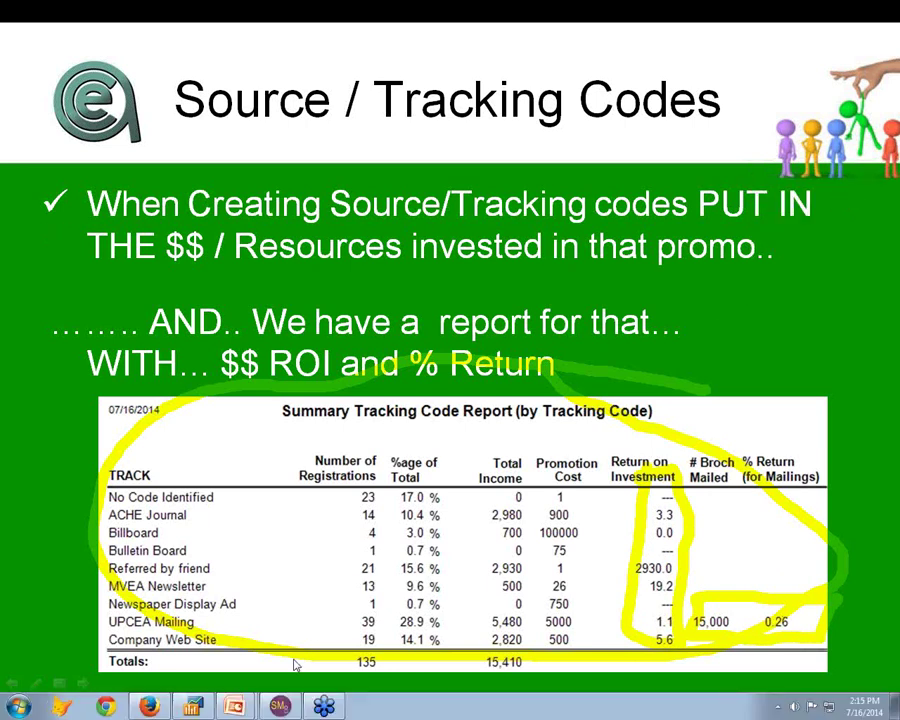
Switch to Student Manager, close the open name record and bring up NAMES: Source/Tracking Codes in the code editor.
left_click(281, 706)
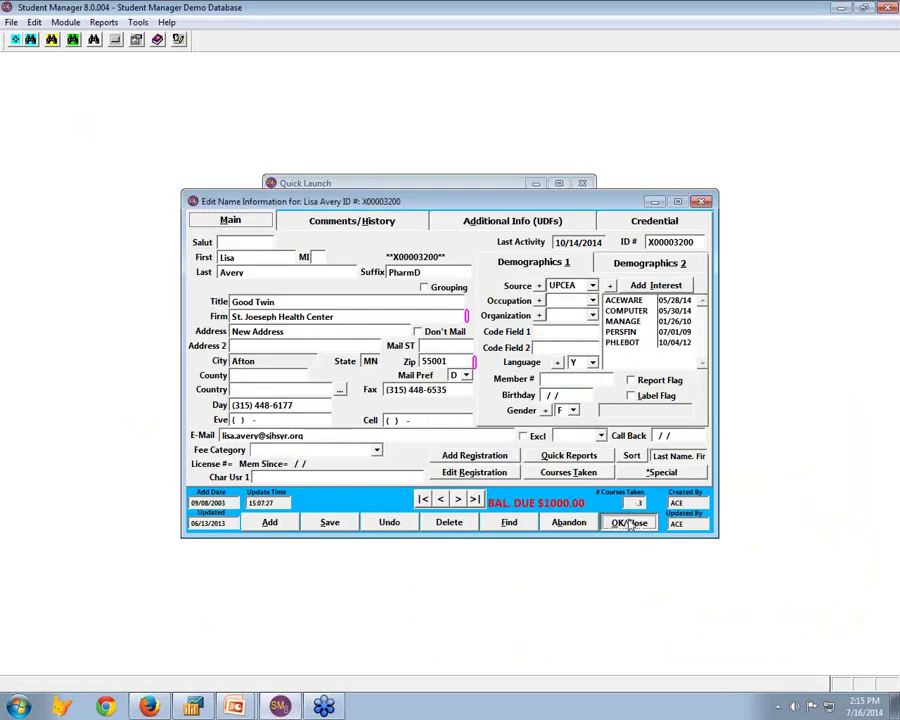
left_click(628, 522)
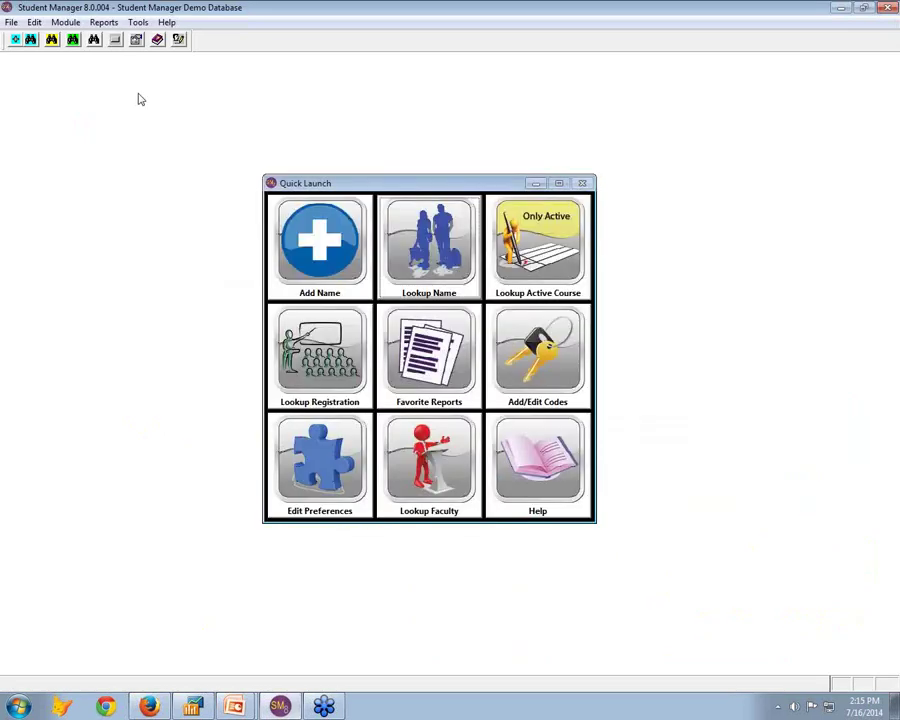
left_click(115, 40)
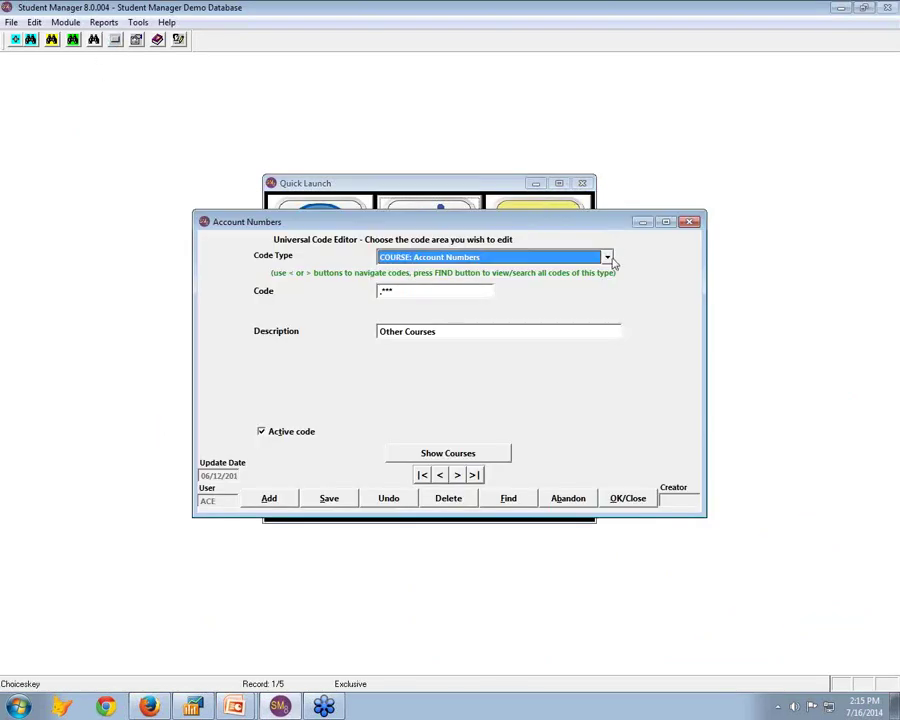
left_click(607, 257)
left_click_drag(611, 285, 614, 322)
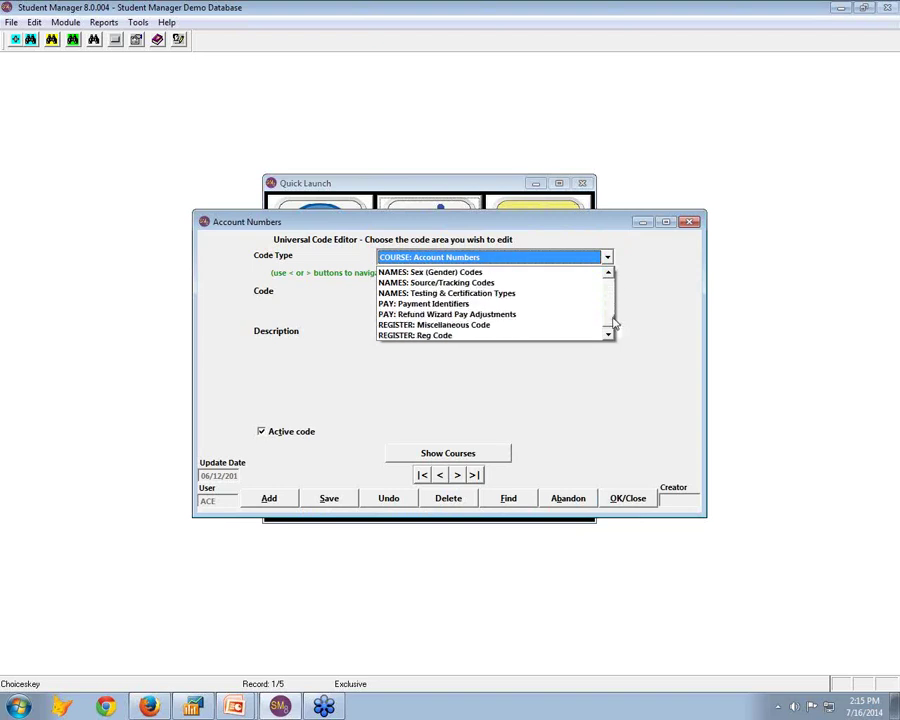
left_click(516, 282)
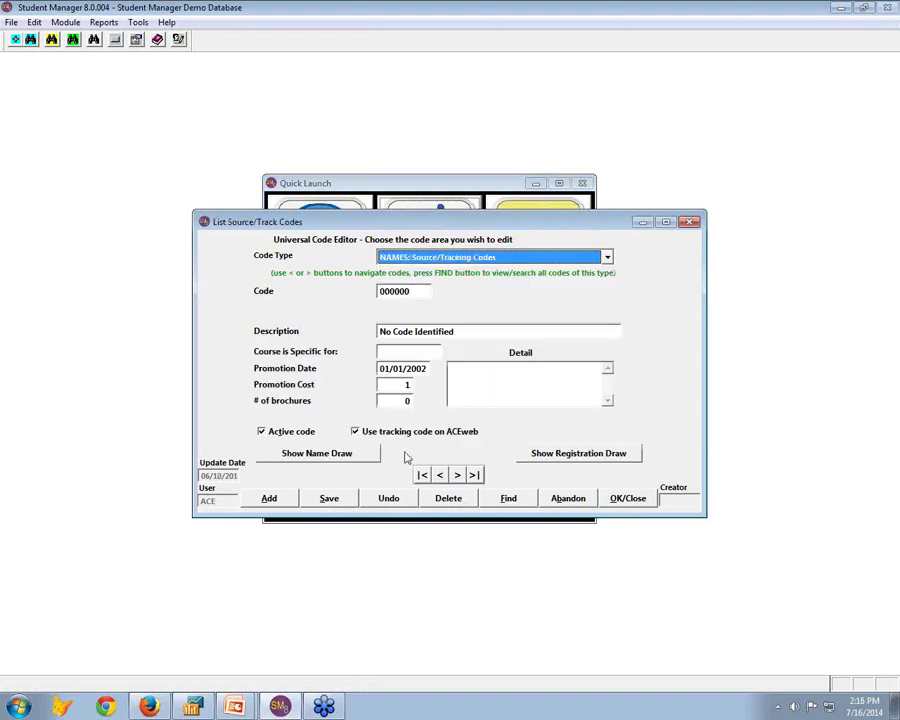
View the ACHE tracking code record, close the code editor and point out the return on investment figures on the slide.
left_click(457, 475)
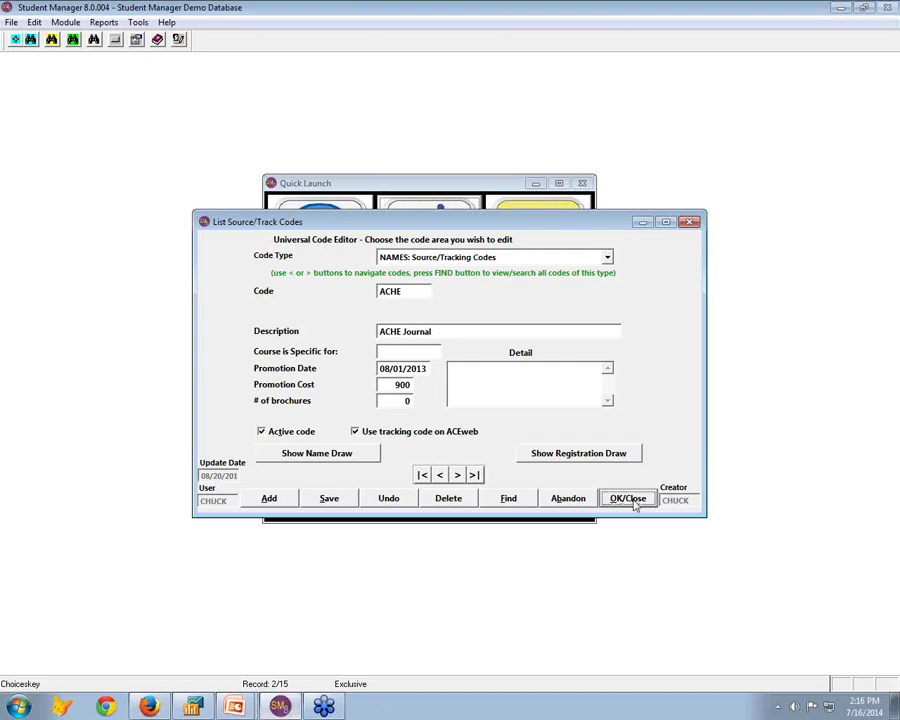
left_click(630, 499)
mouse_move(234, 707)
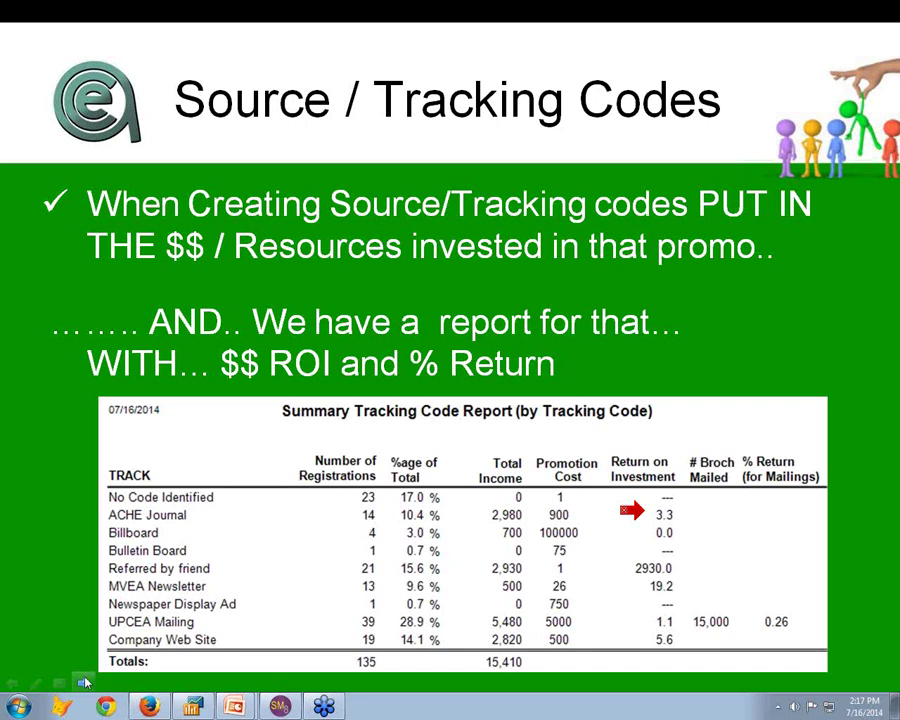
left_click_drag(632, 511, 643, 590)
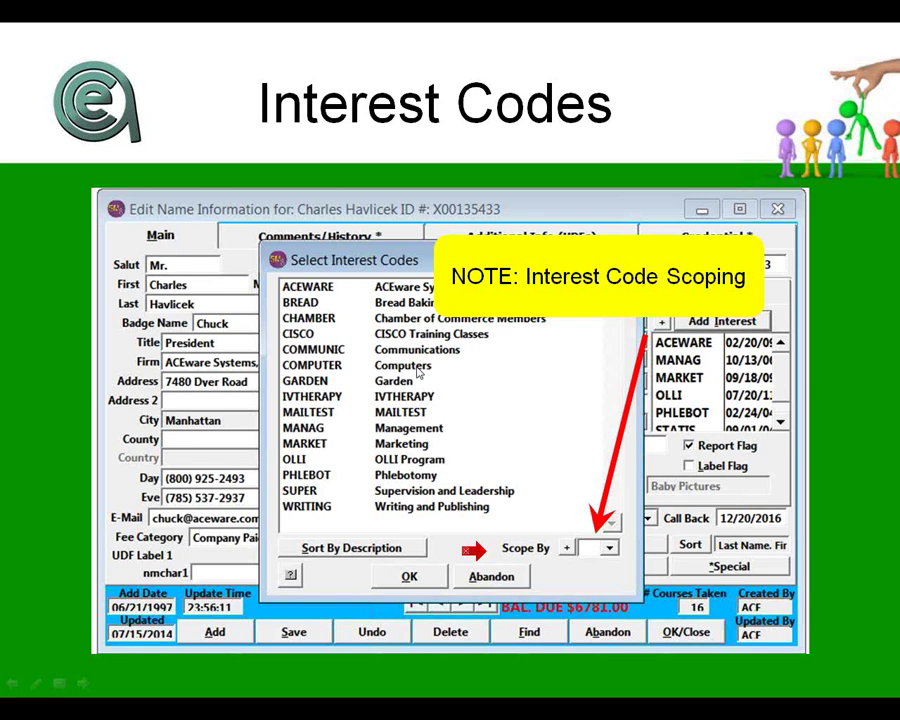
Switch to Student Manager and open NAMES: Interest Codes in the code editor.
key("alt+Tab")
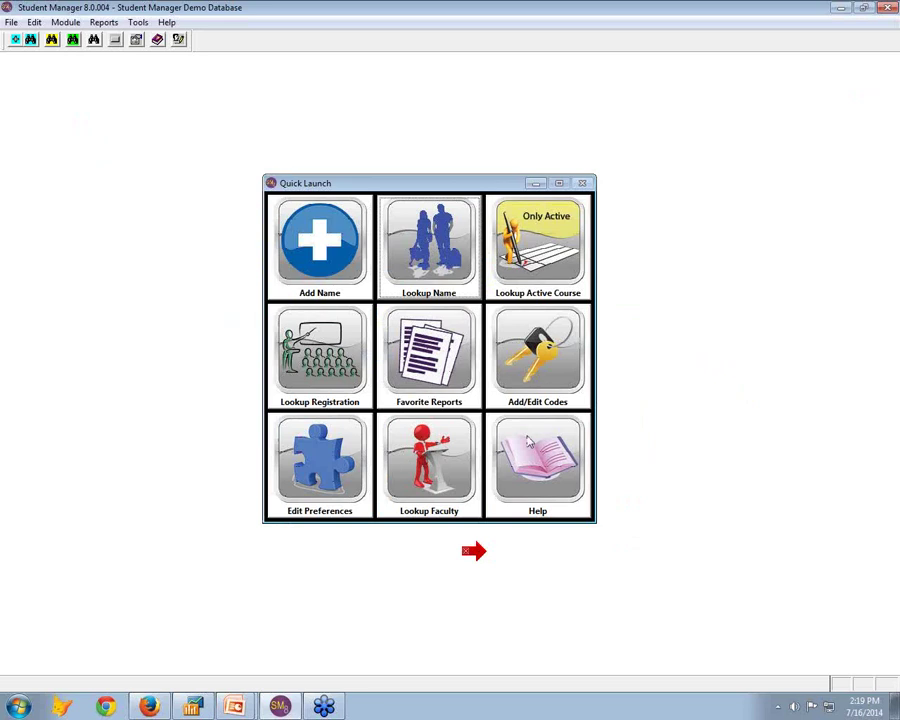
left_click(548, 388)
left_click(607, 257)
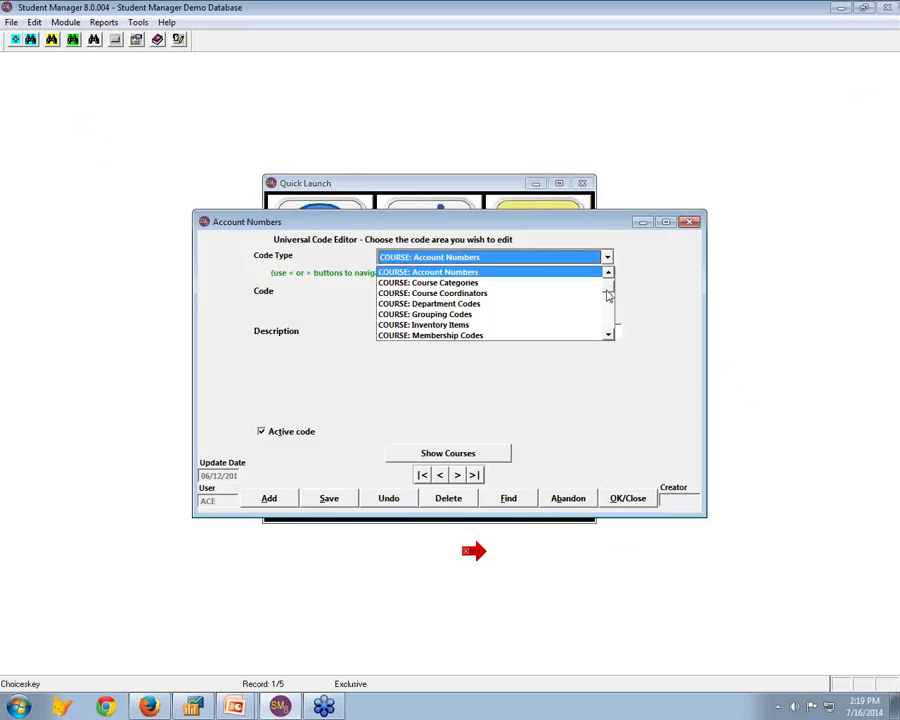
left_click_drag(609, 293, 613, 321)
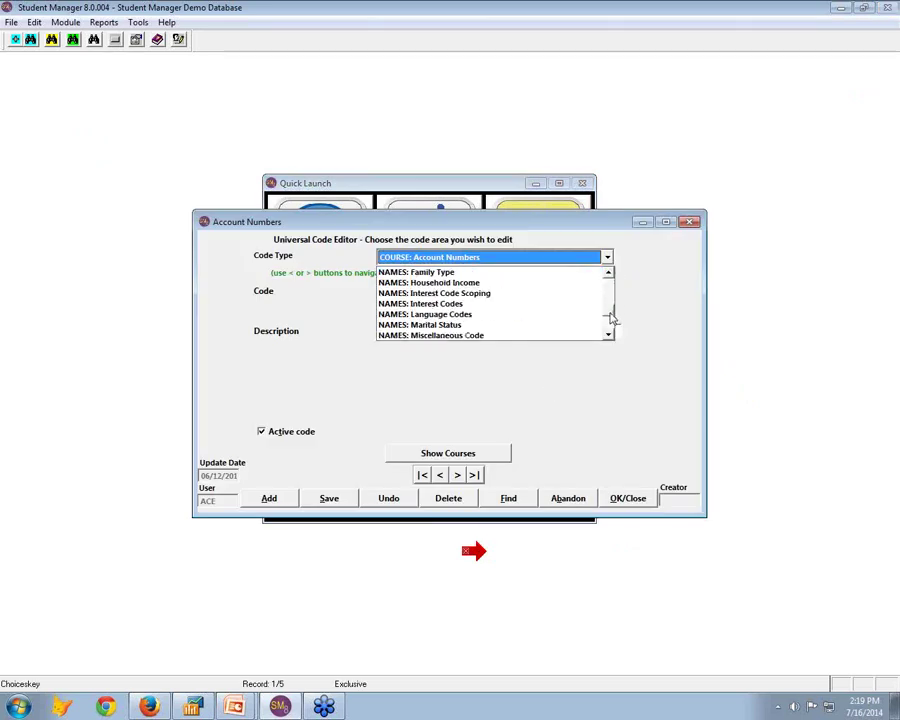
left_click(440, 303)
Set the ACEWARE interest code's Scope By to C, then save and close the code editor.
left_click(631, 432)
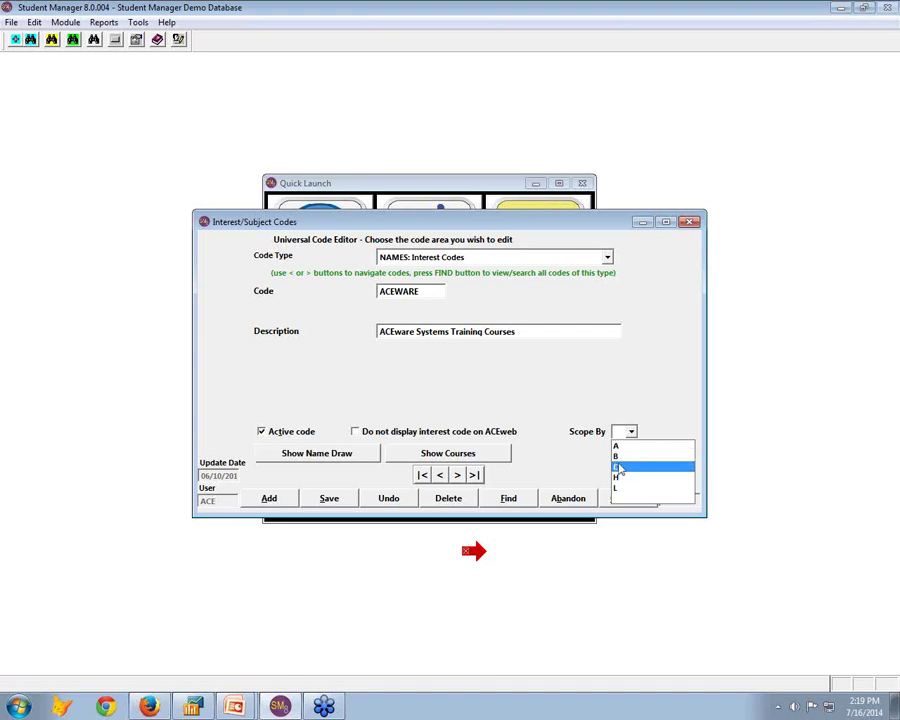
left_click(619, 467)
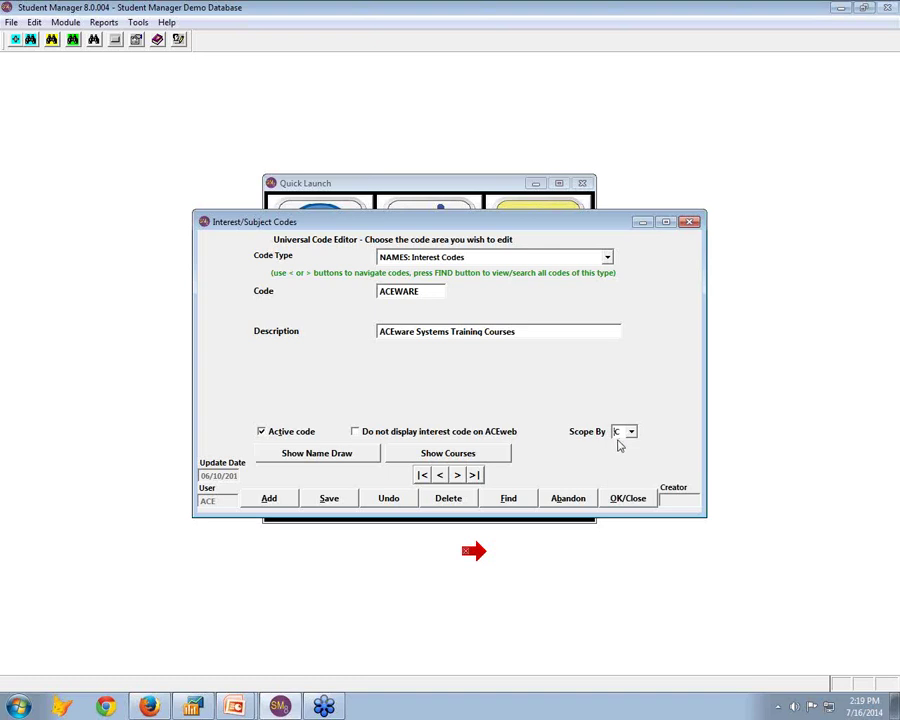
left_click(630, 498)
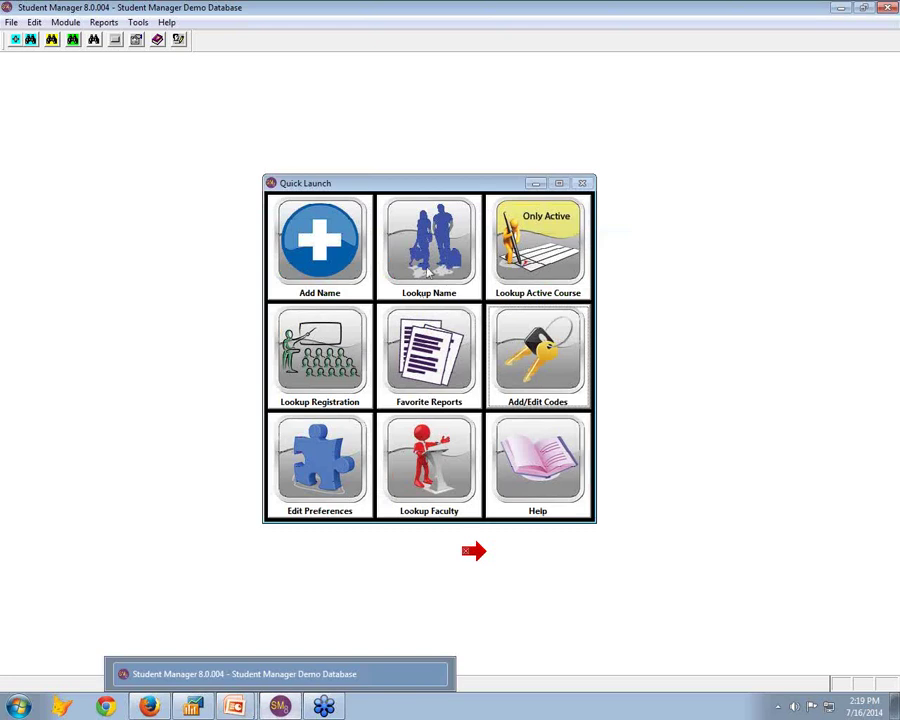
Look up a person by the first letters of the last name and open the name record past its special needs notice.
left_click(428, 270)
type("hav")
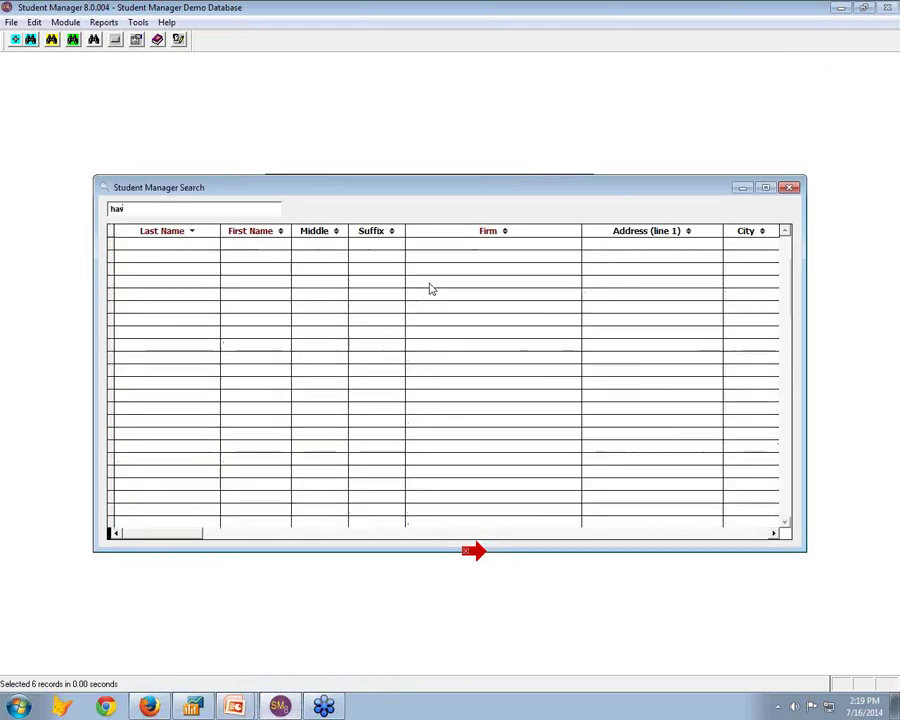
key("Return")
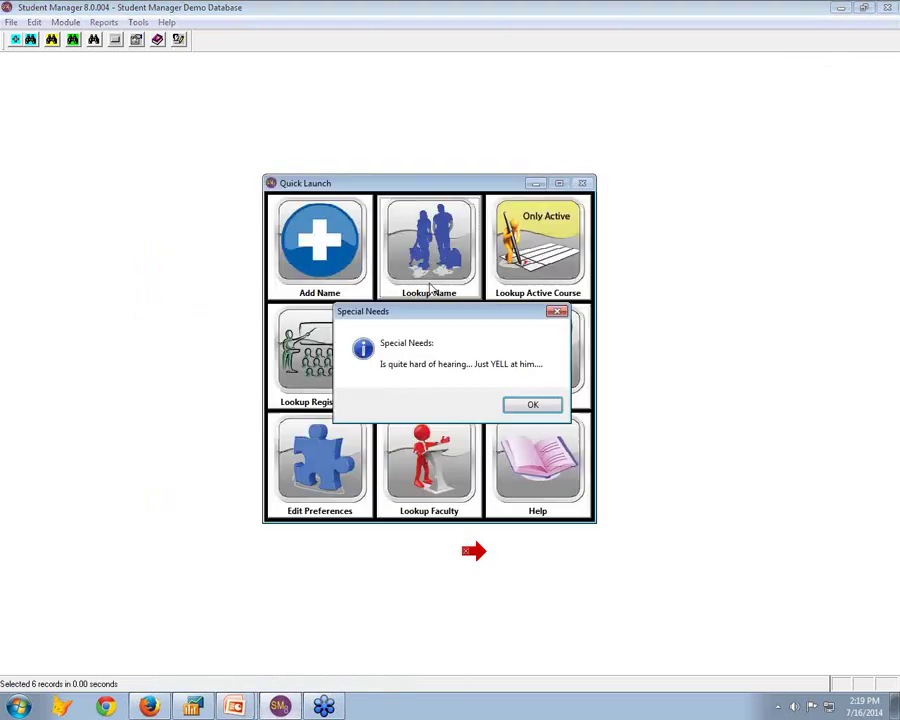
key("Return")
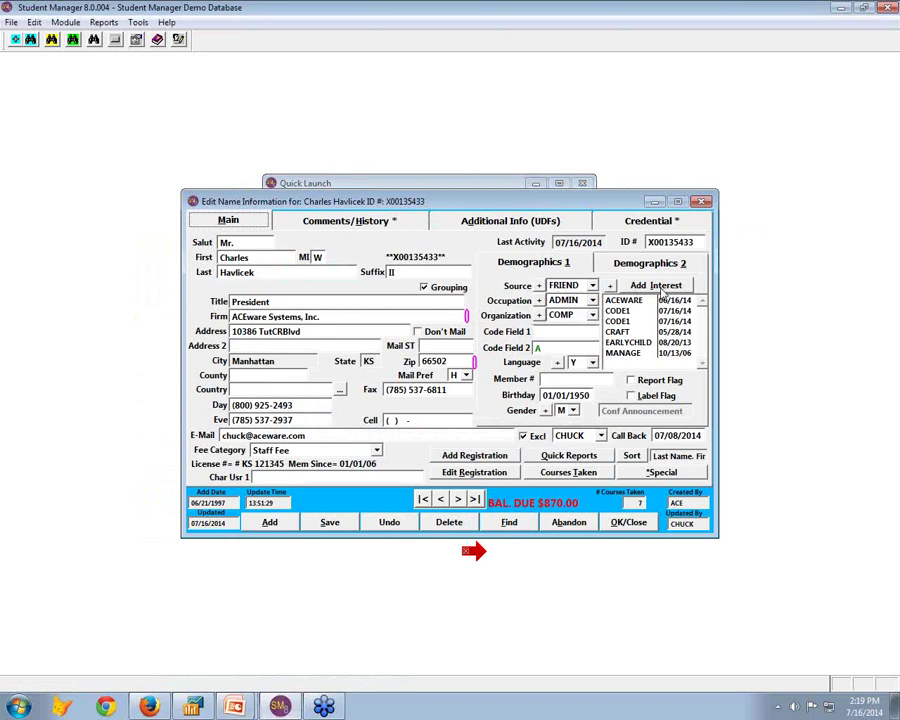
Open the interest code selection for this person and look through the unscoped list of codes.
left_click(659, 287)
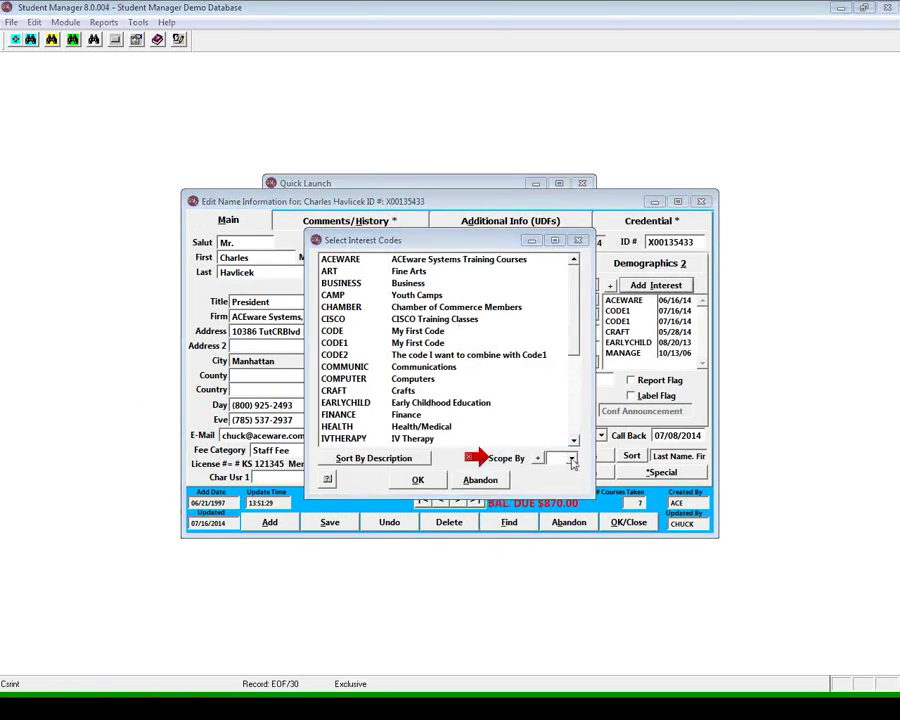
scroll(583, 377, "down", 2)
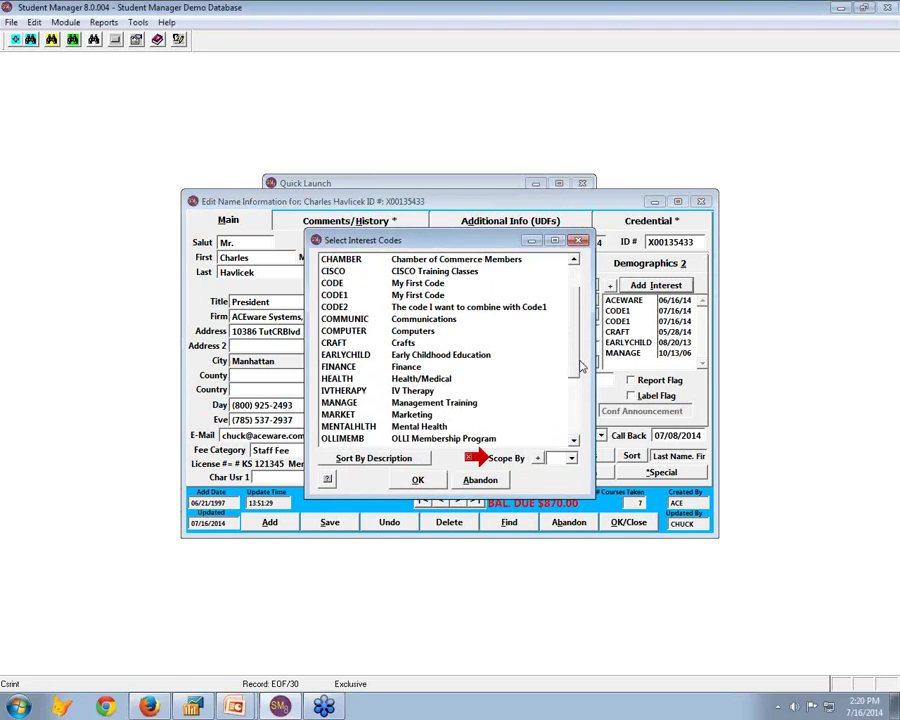
scroll(583, 377, "down", 2)
scroll(578, 420, "up", 4)
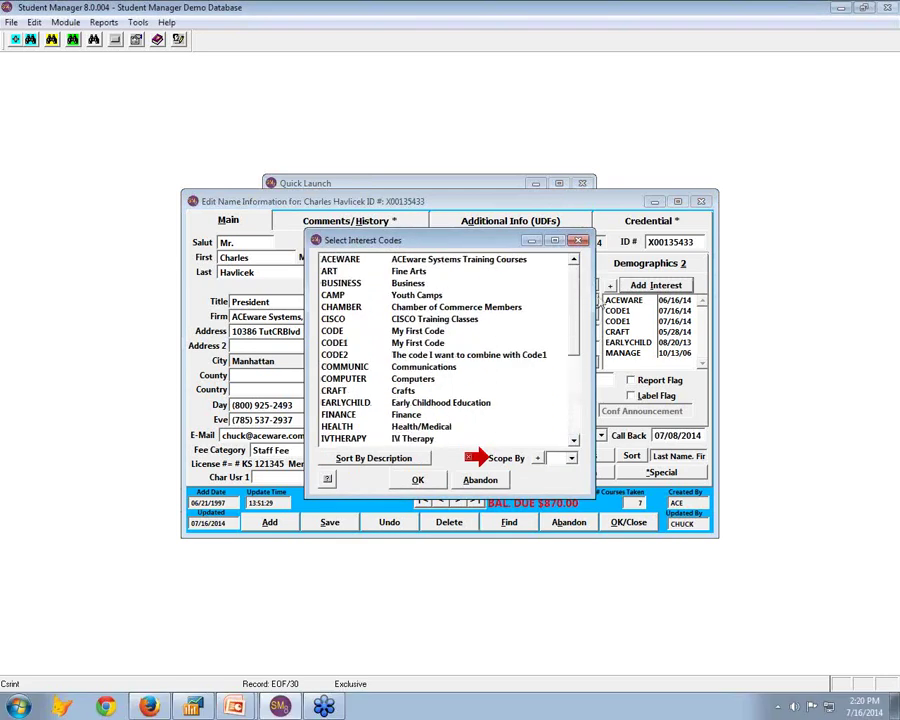
Scope the interest code list by Computer Programs and by Business and Industry Programs, then close the selection and the name record.
left_click(572, 459)
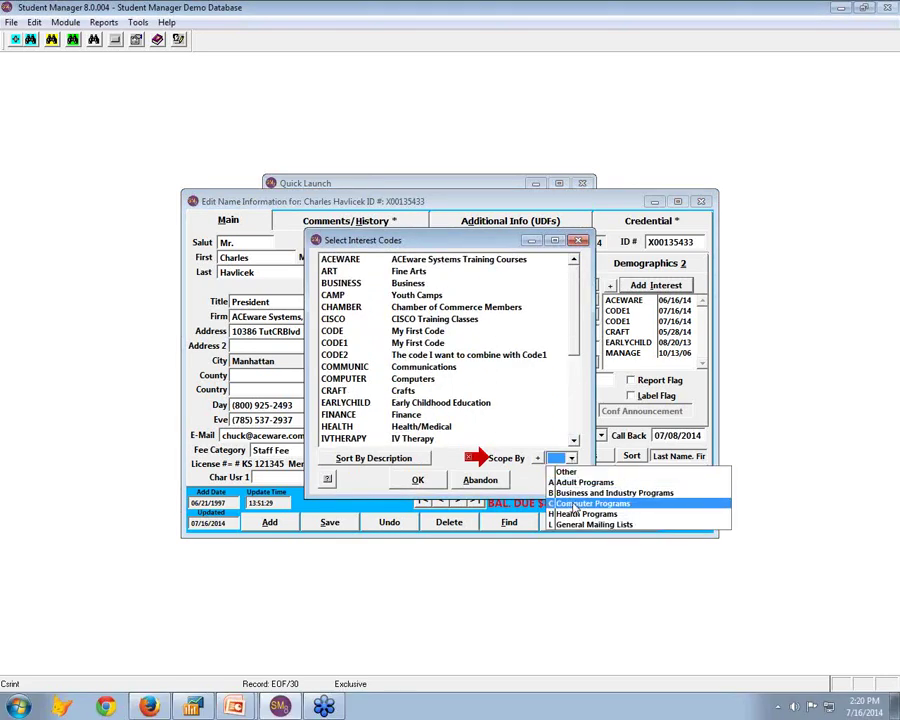
left_click(575, 504)
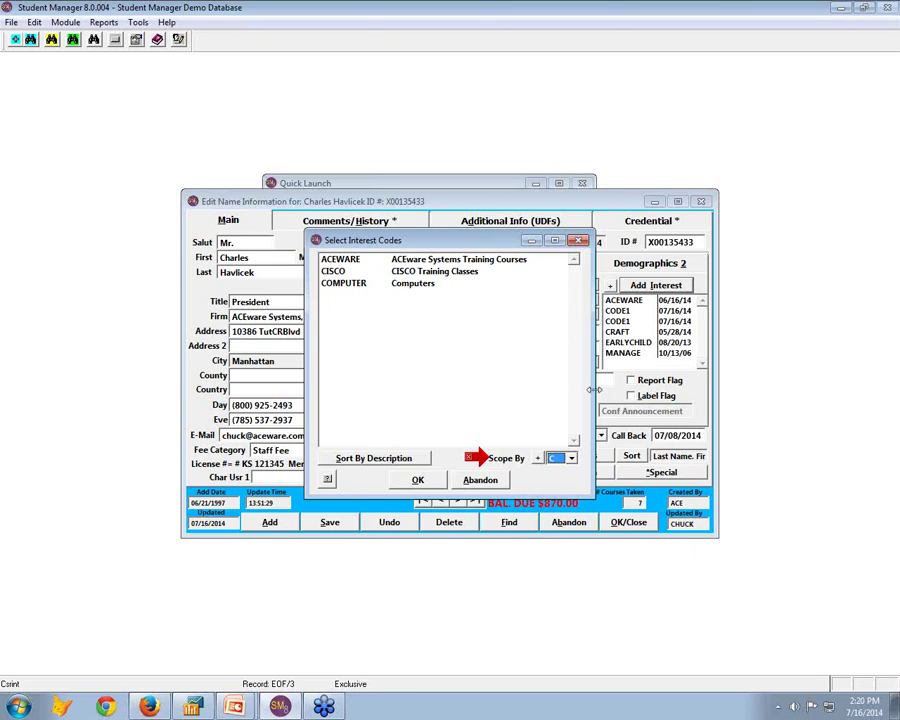
left_click(572, 460)
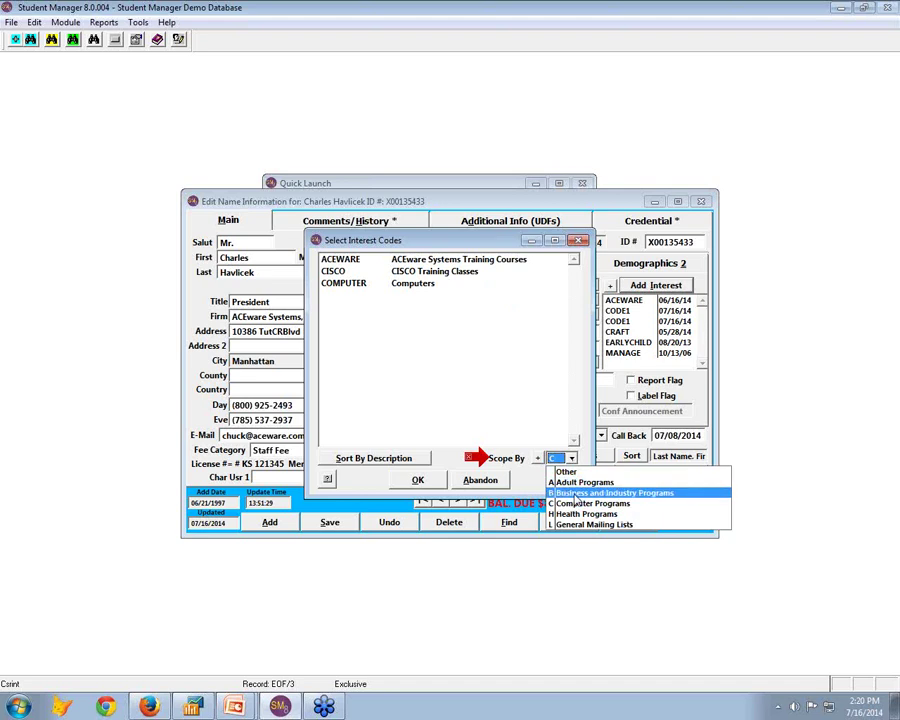
left_click(574, 493)
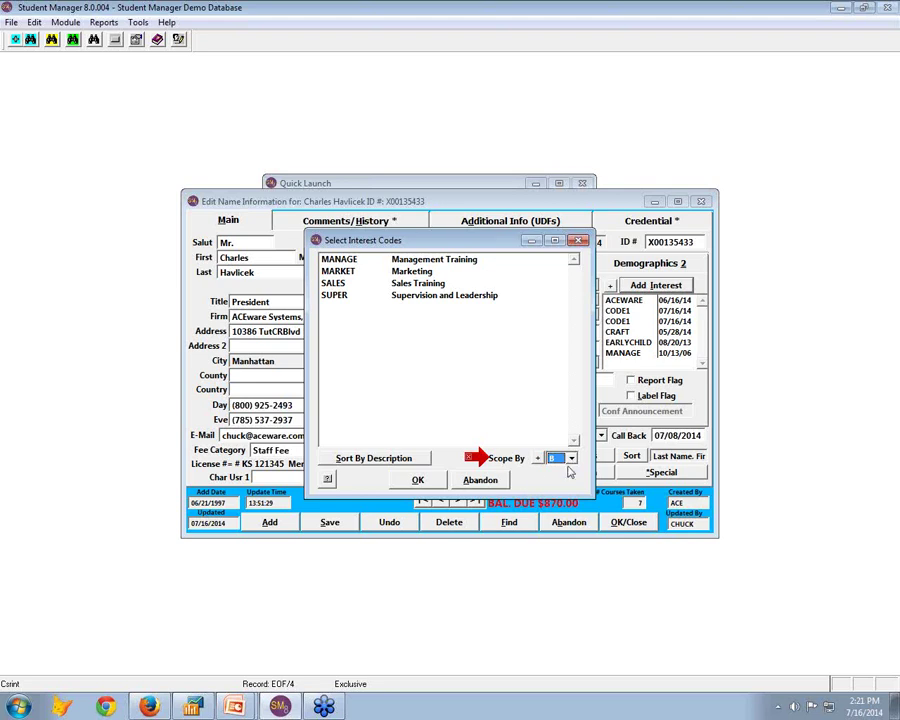
left_click(429, 482)
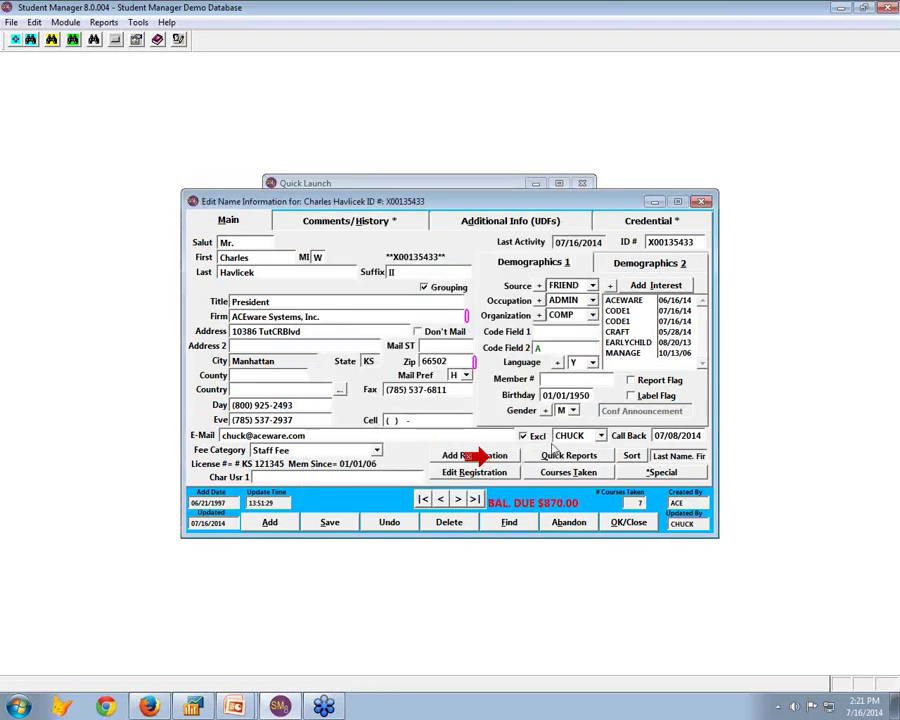
left_click(630, 523)
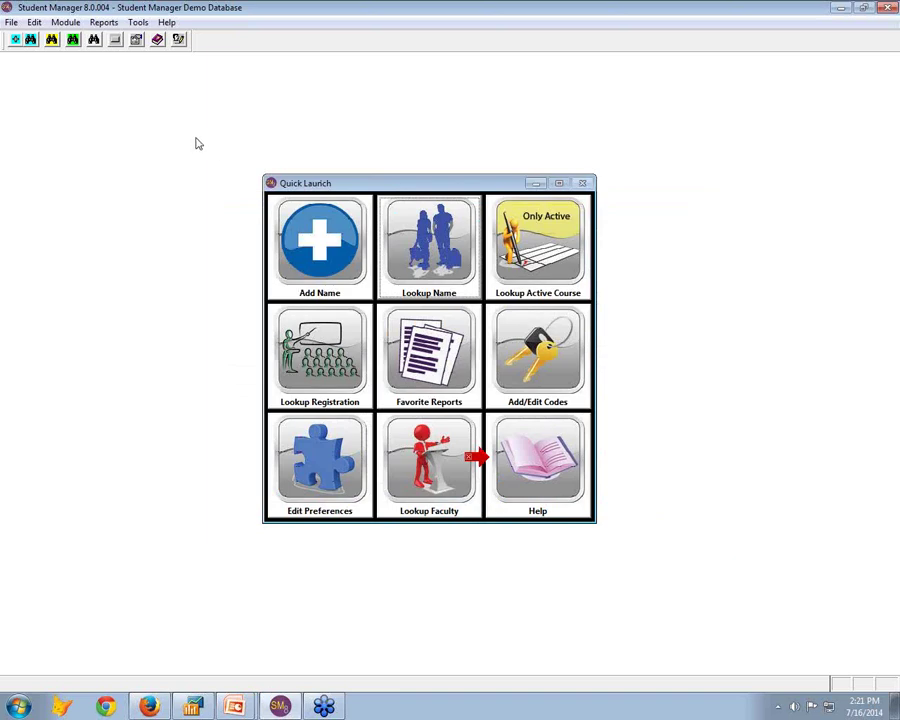
In the Names preferences, set the Default Interest Code Identifier to B, Business and Industry Programs, and save the preferences.
left_click(320, 460)
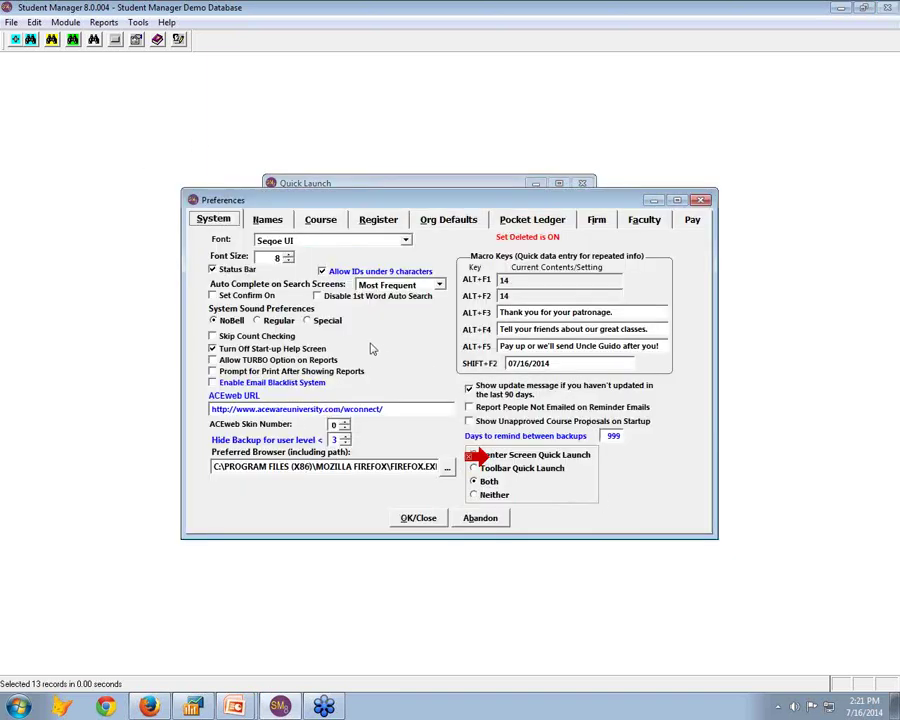
left_click(446, 222)
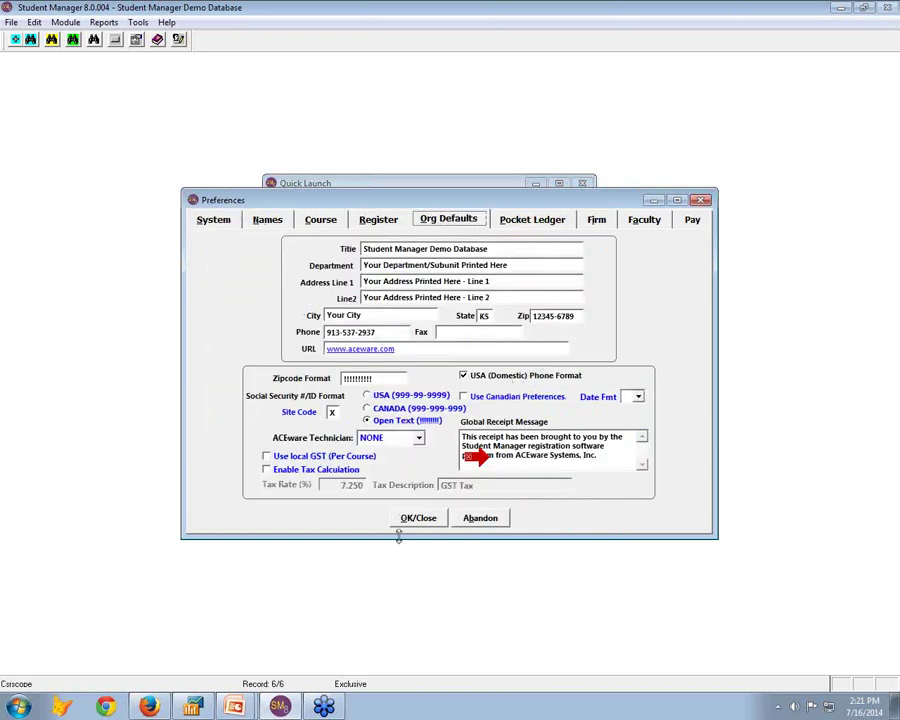
left_click(215, 221)
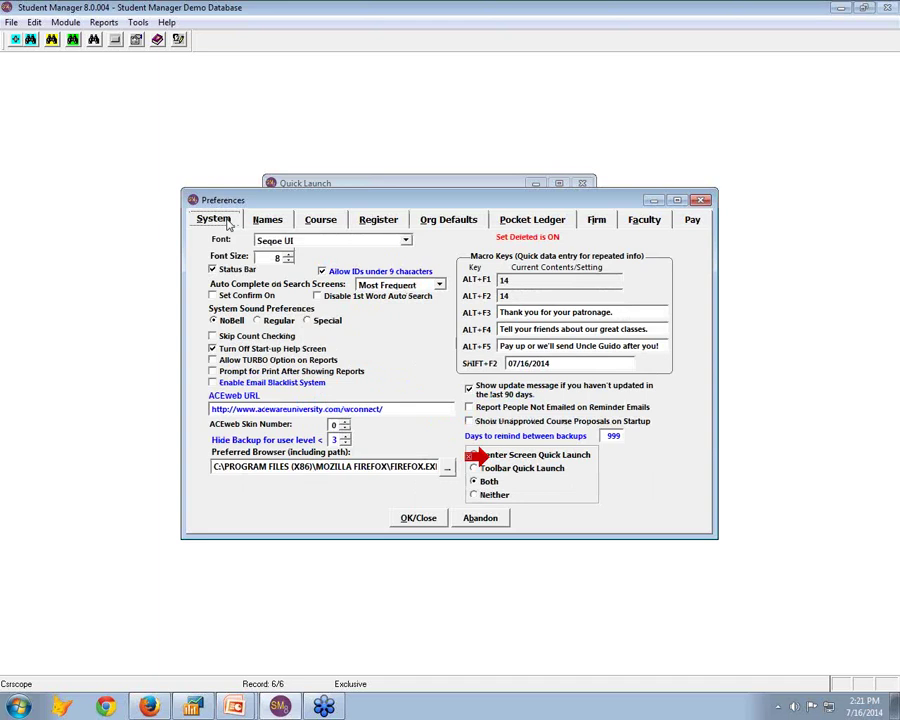
left_click(284, 222)
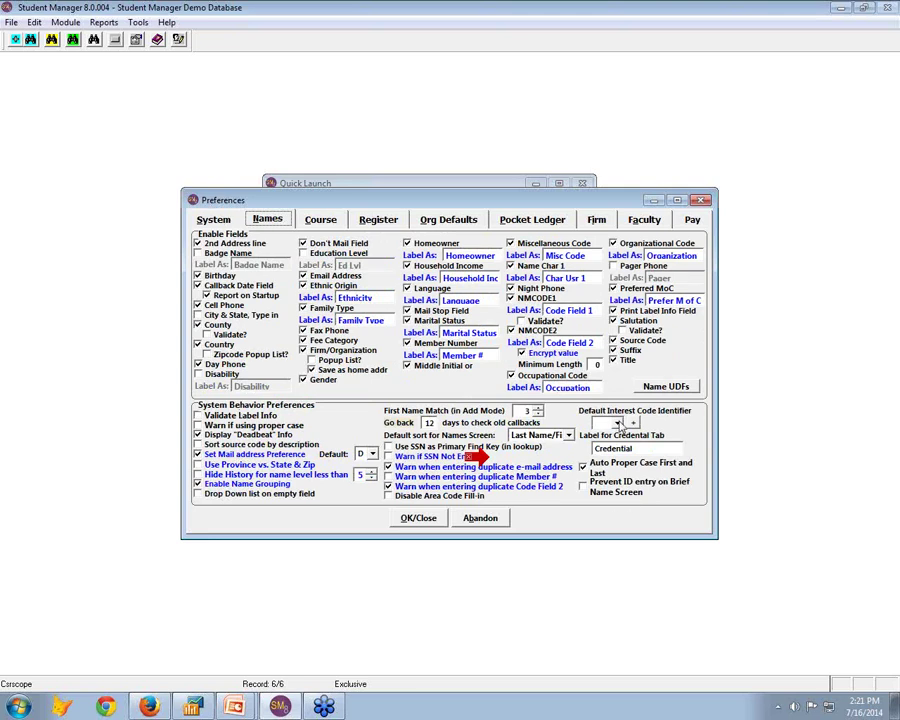
left_click(618, 423)
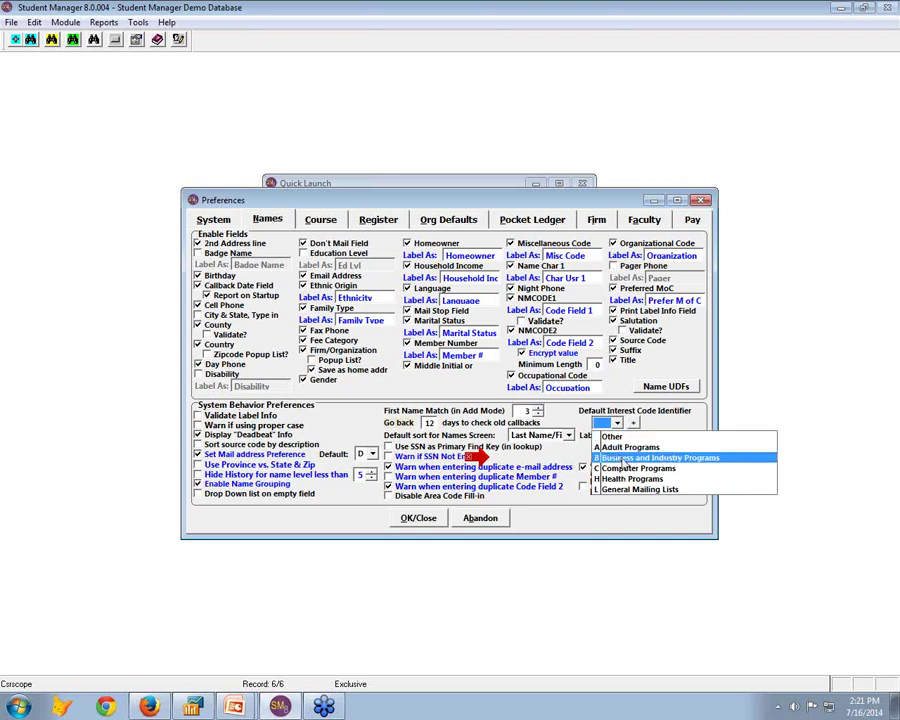
left_click(626, 459)
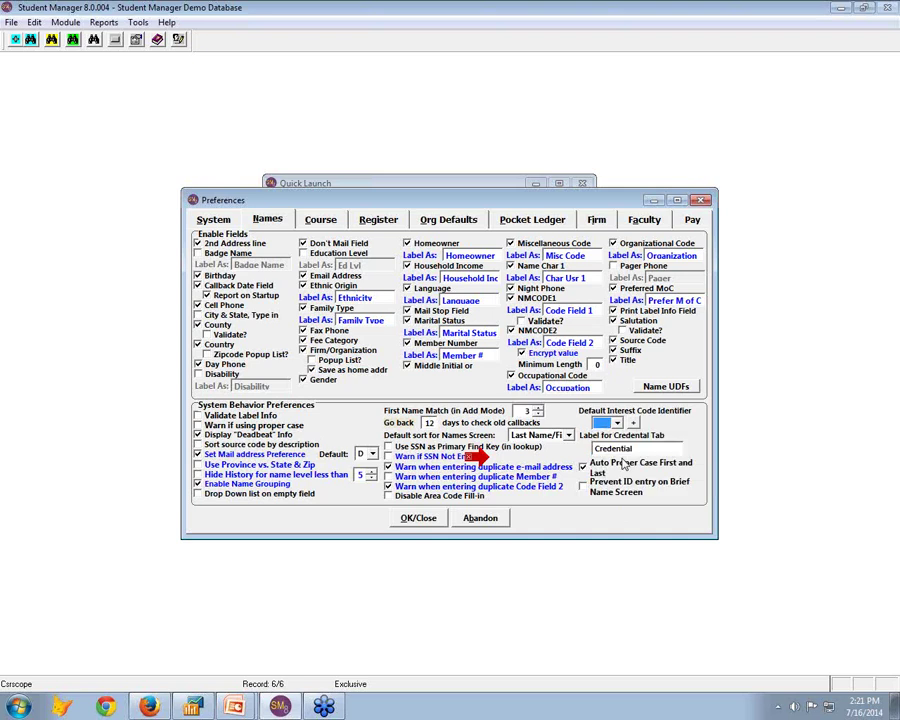
left_click(420, 518)
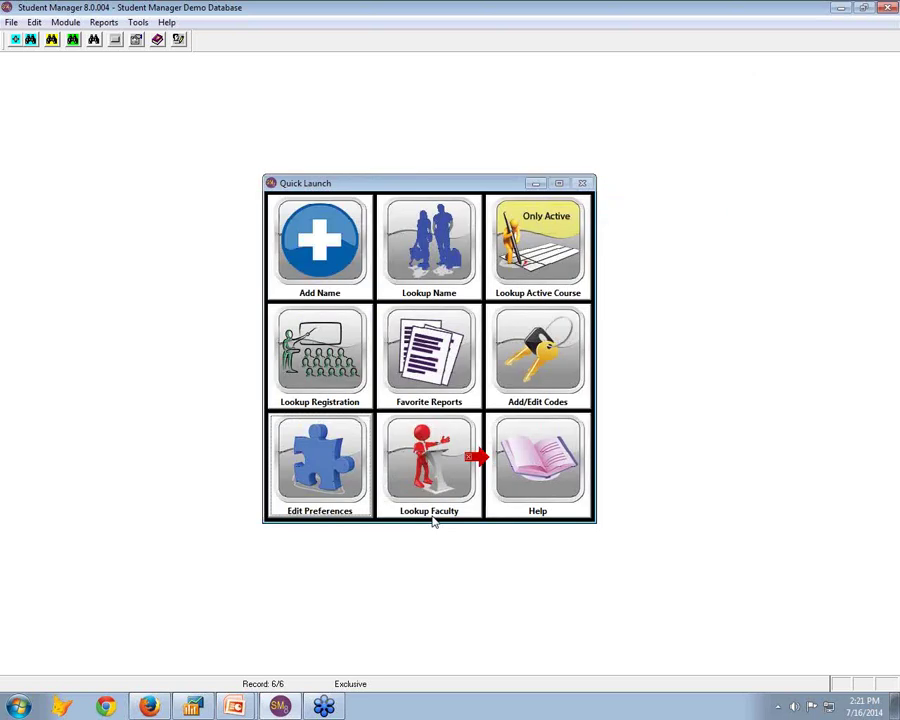
Look up the same person by last name, pass the special needs notice and open the interest code selection.
left_click(450, 263)
type("hav")
key("Return")
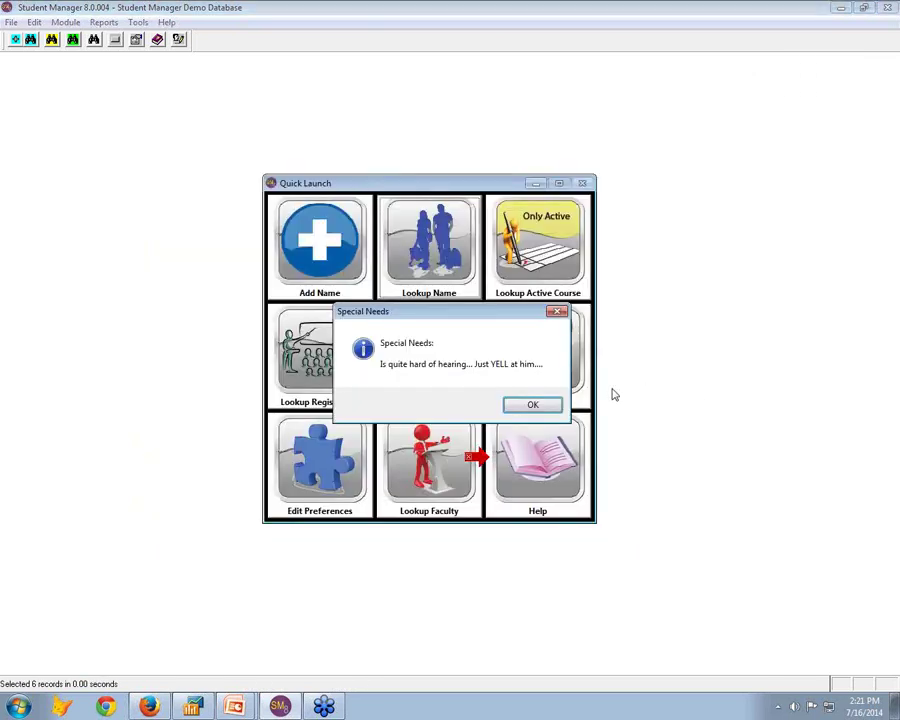
left_click(542, 403)
left_click(656, 285)
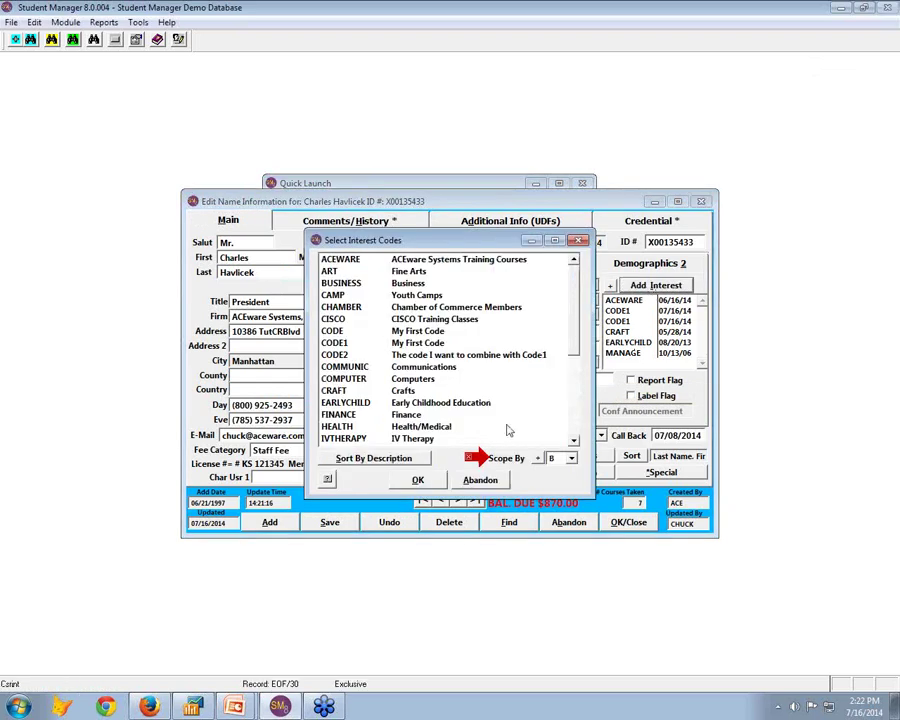
Reopen the interest code selection and filter the codes by scope C, Computer Programs, then by B, Business and Industry Programs.
left_click(572, 458)
left_click(572, 458)
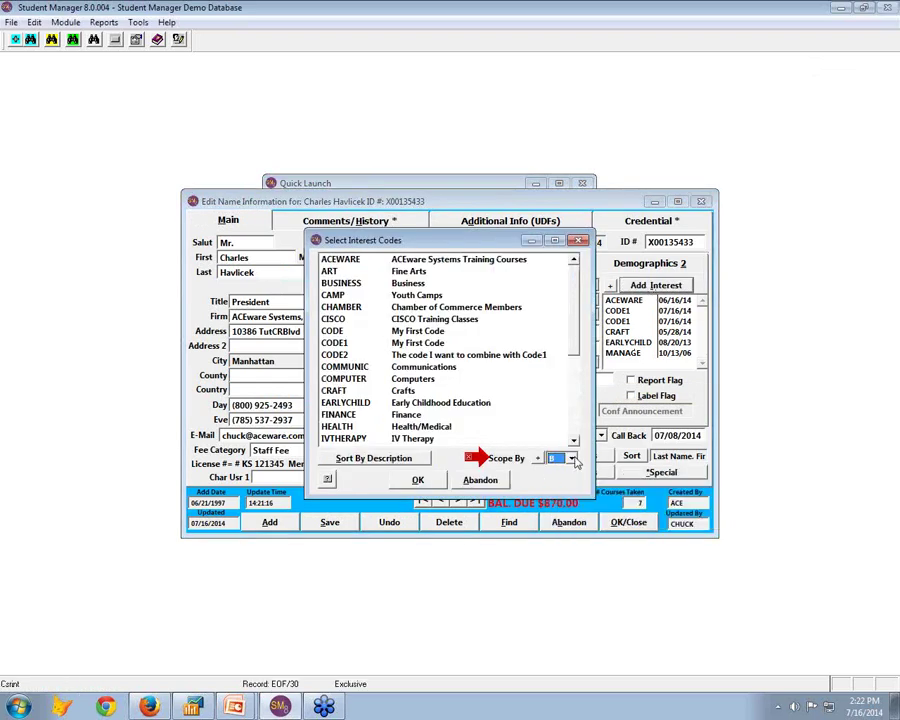
left_click(424, 480)
left_click(656, 285)
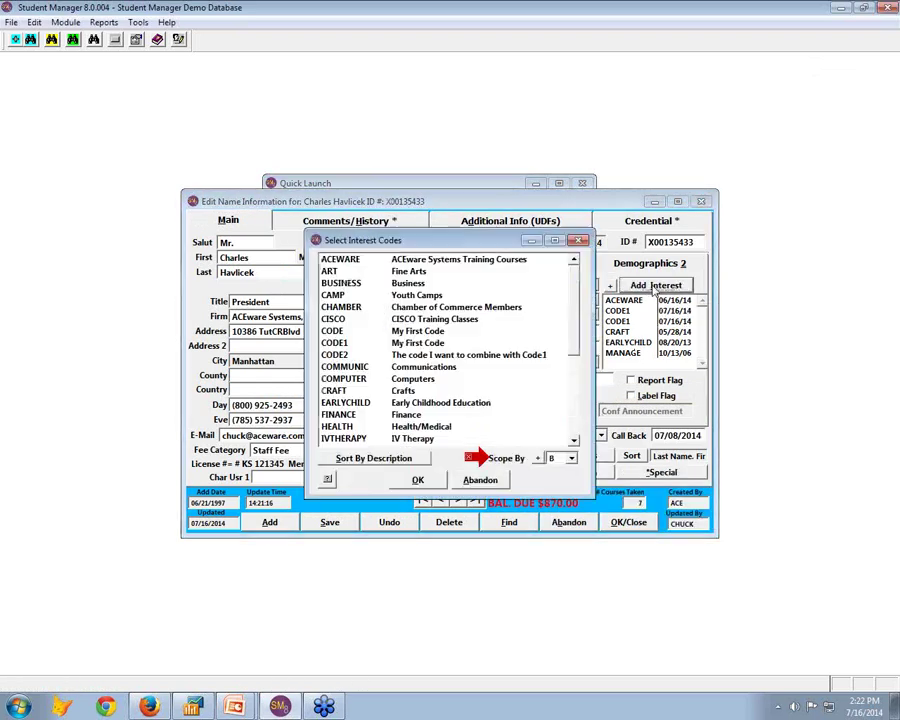
left_click(572, 458)
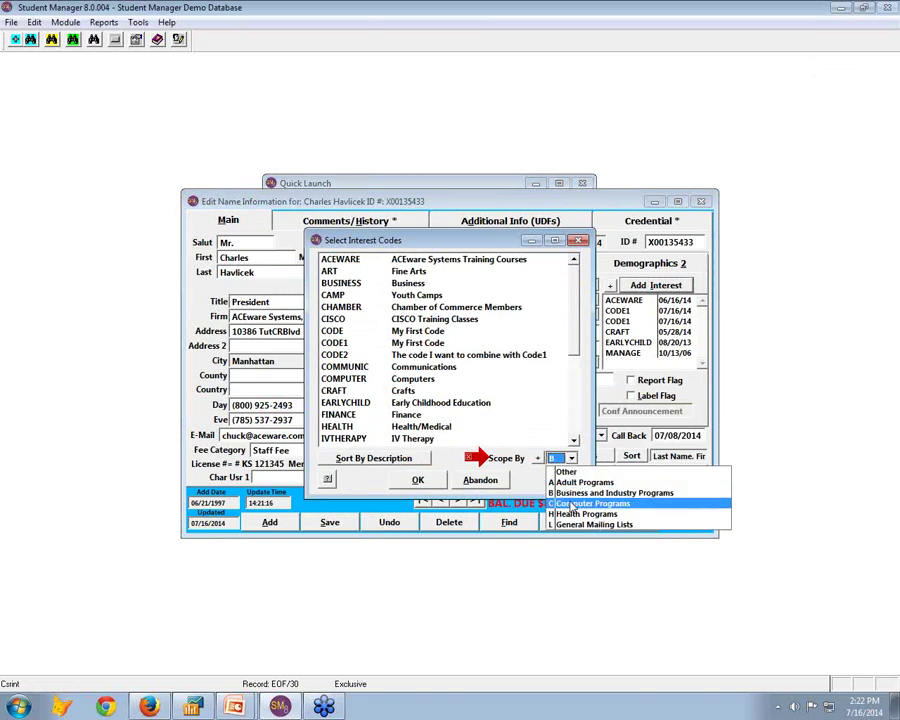
left_click(590, 503)
left_click(572, 458)
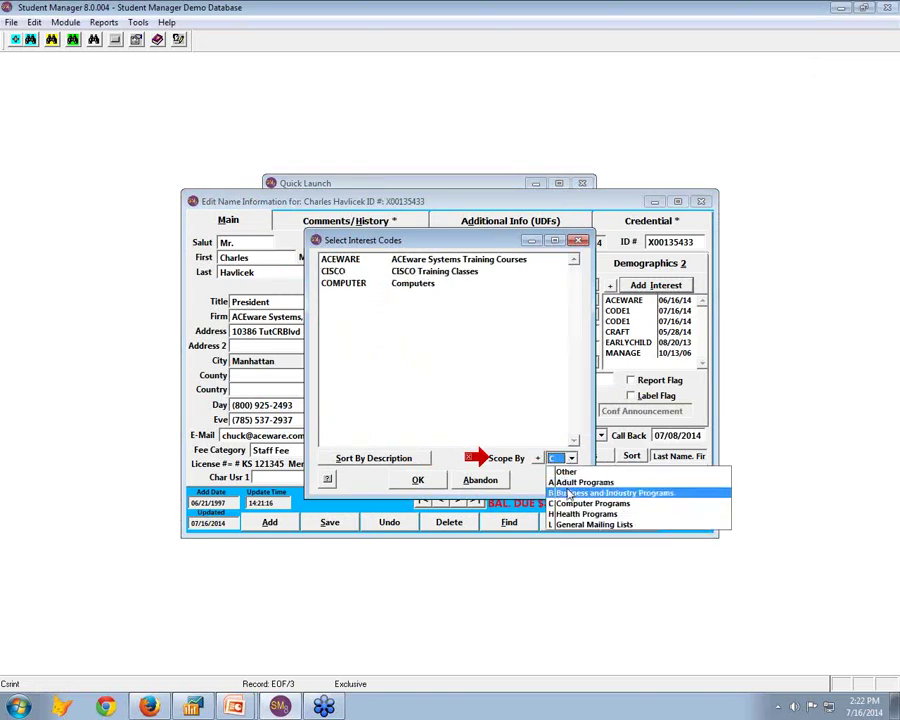
left_click(590, 493)
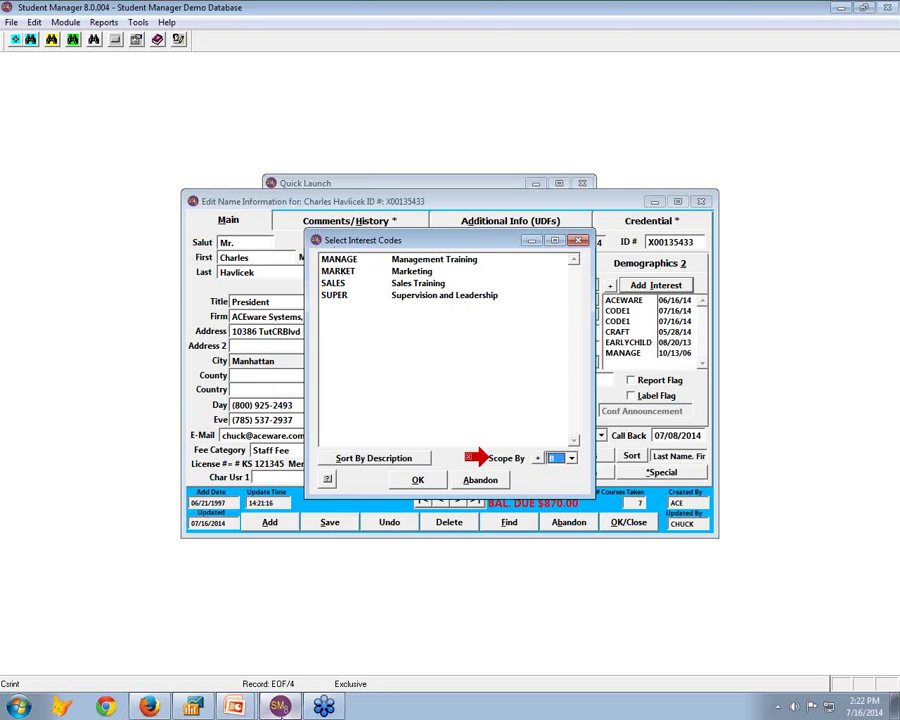
mouse_move(235, 709)
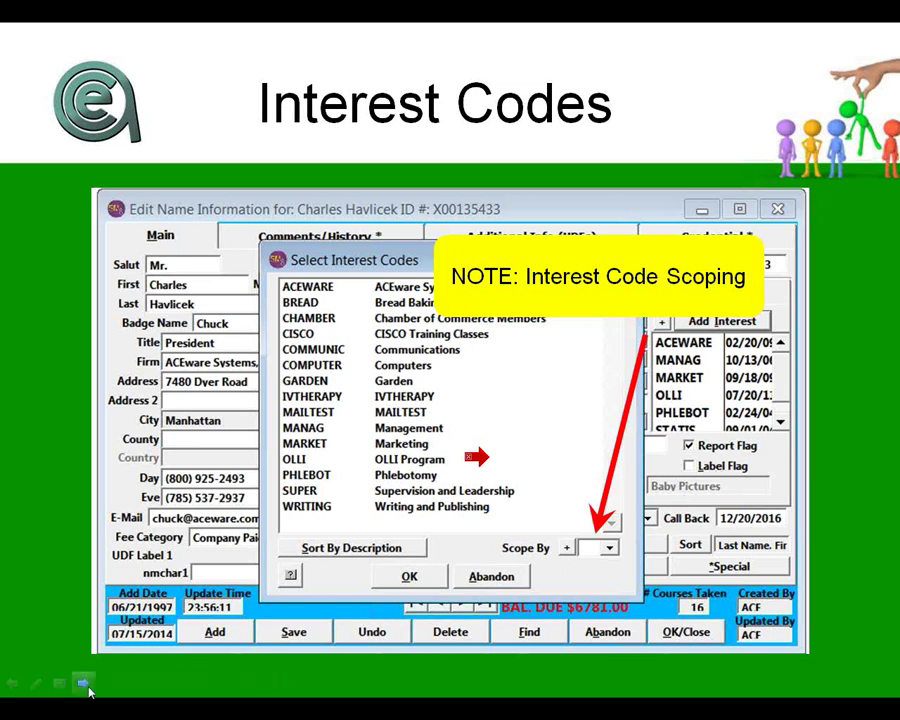
left_click(86, 685)
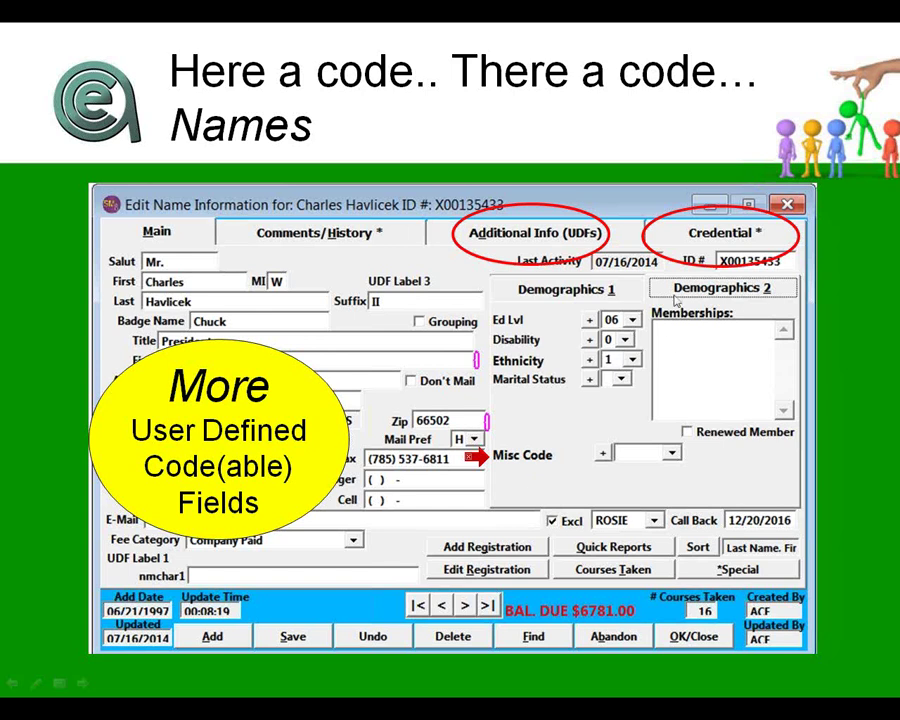
left_click(539, 418)
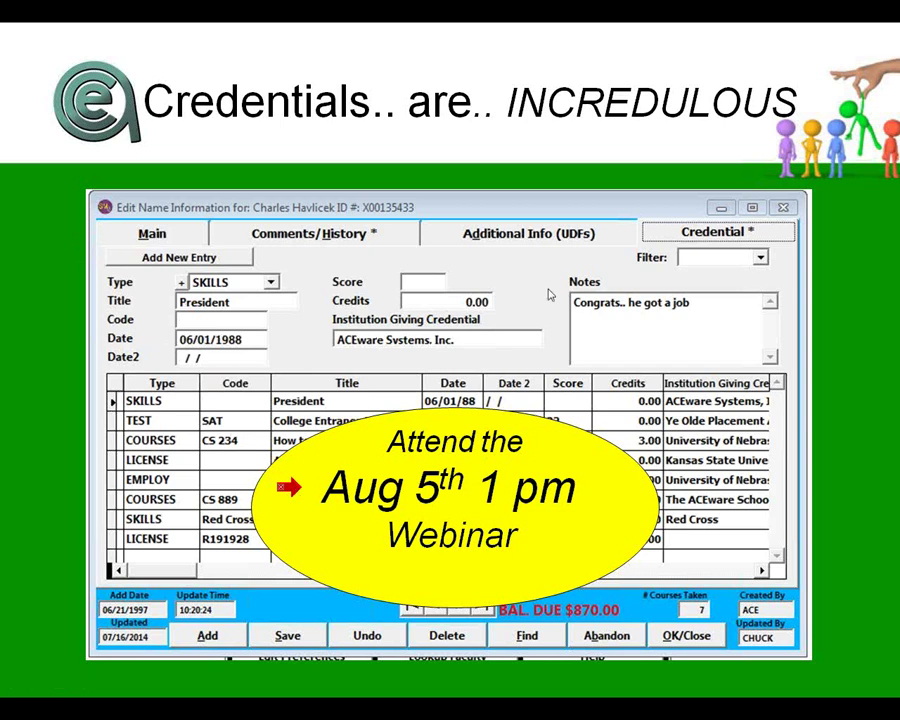
key("Right")
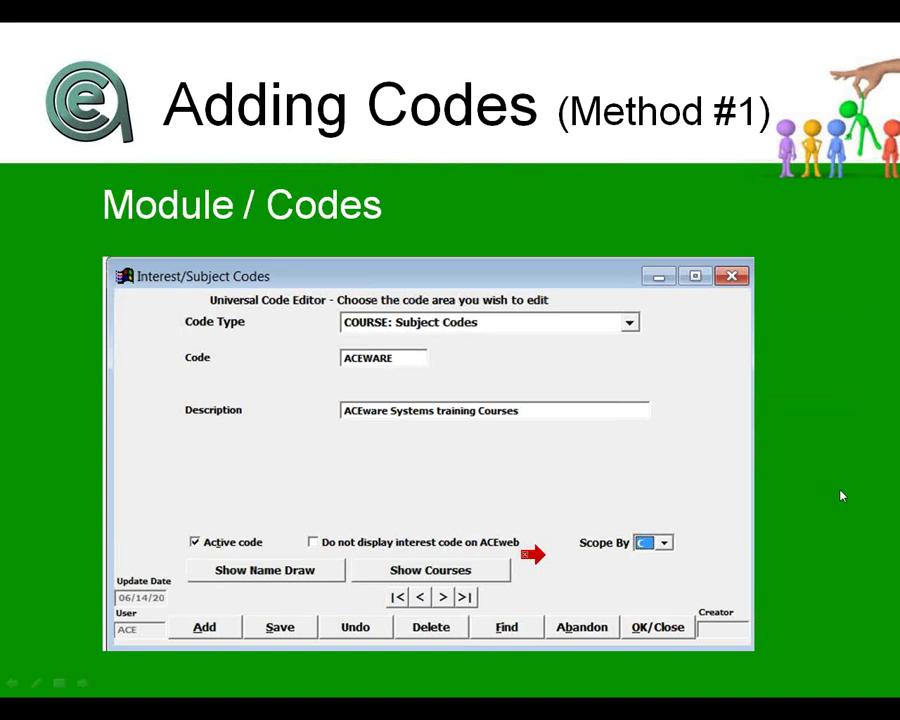
left_click(540, 562)
Switch to Student Manager, close the interest code selection and the name record, and open the Universal Code Editor.
key("alt+Tab")
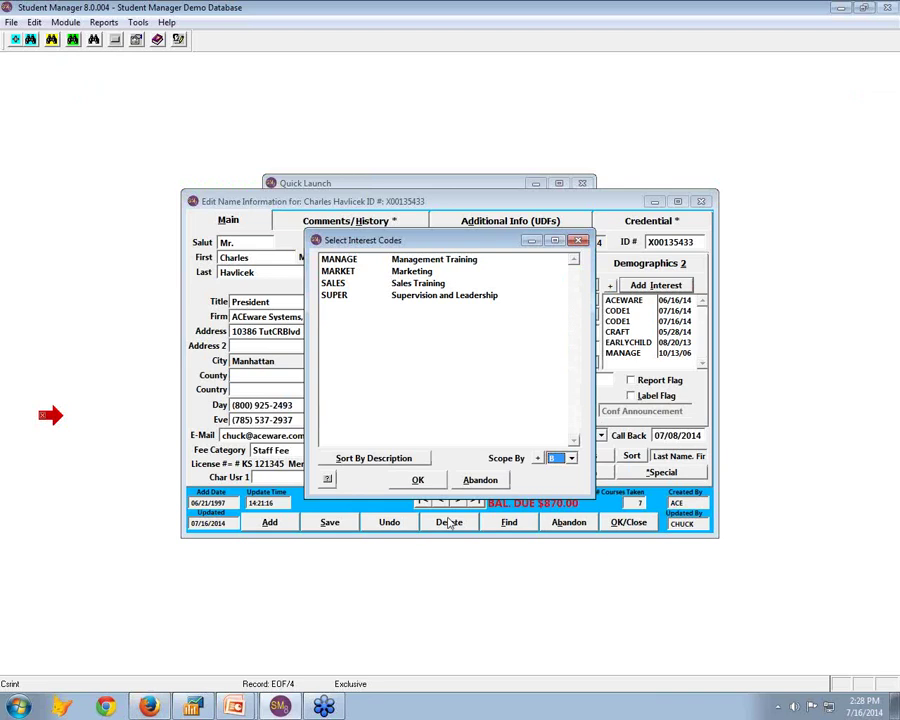
key("Escape")
left_click(628, 522)
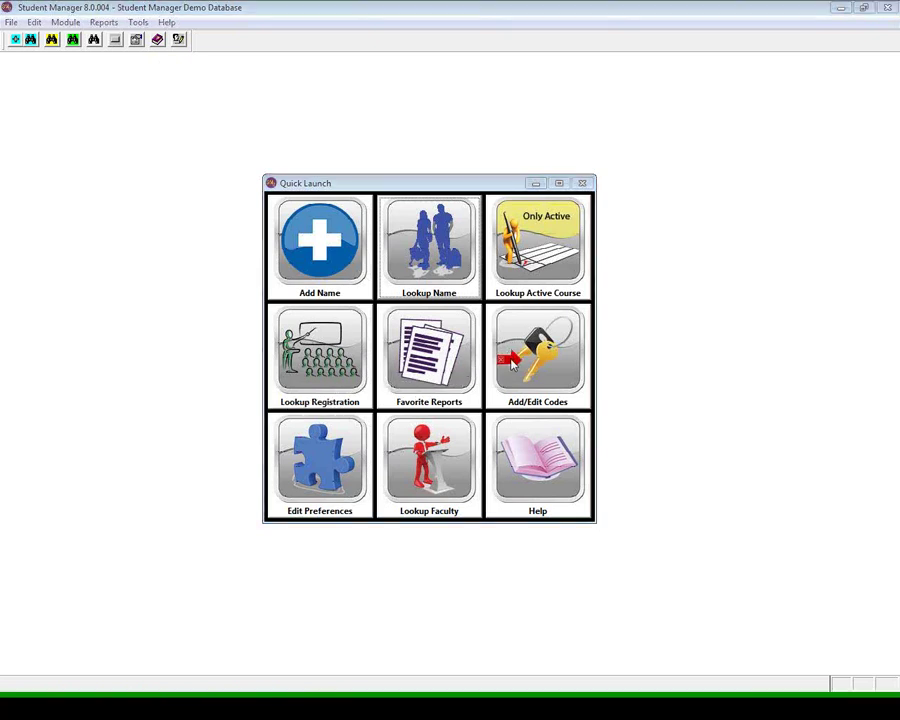
left_click(62, 23)
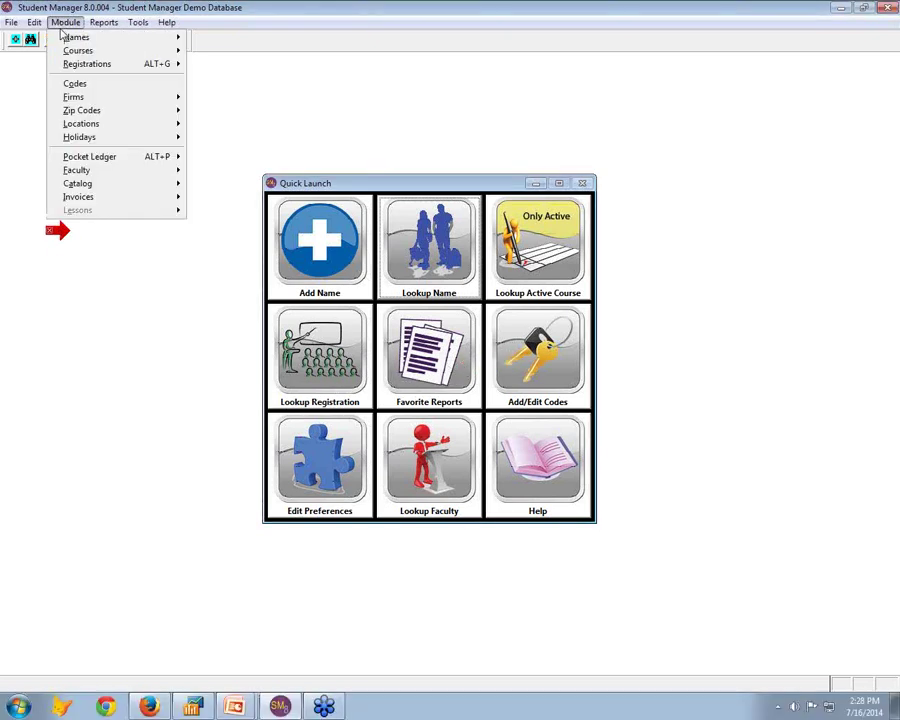
left_click(75, 84)
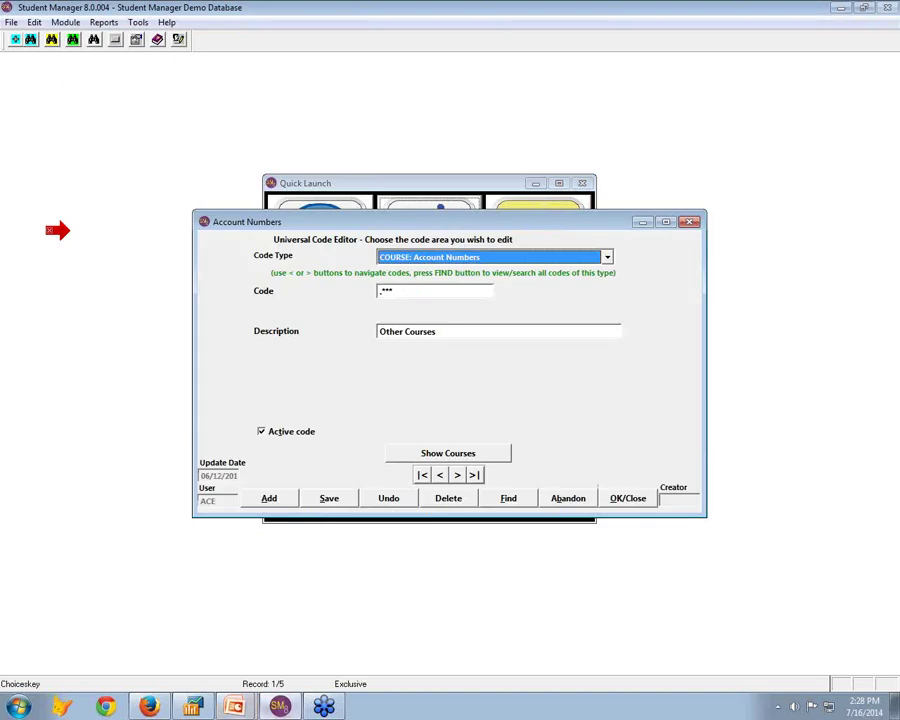
mouse_move(233, 709)
left_click(245, 682)
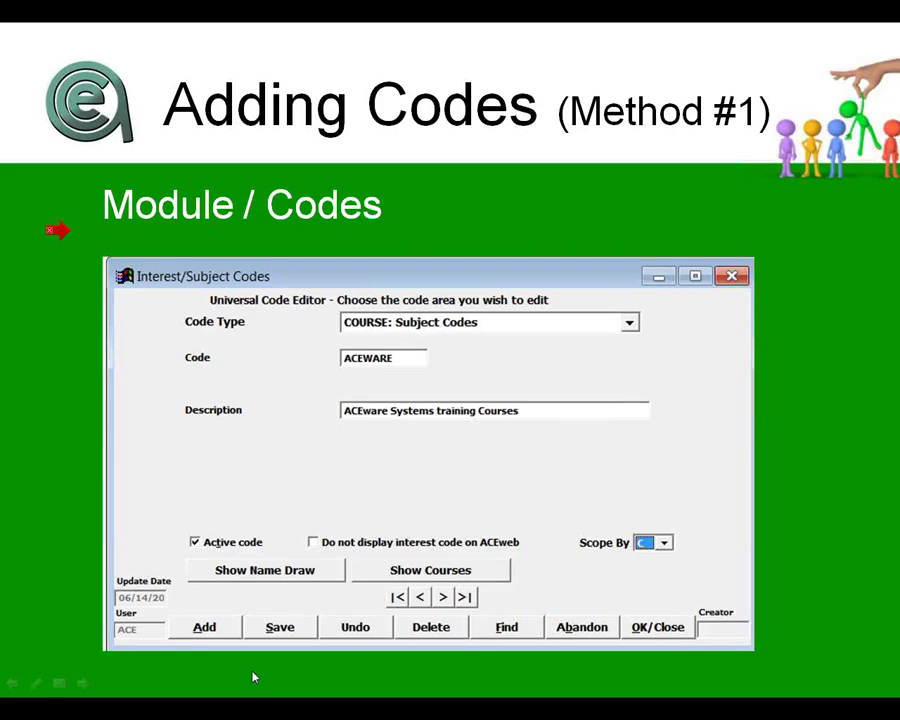
left_click(253, 678)
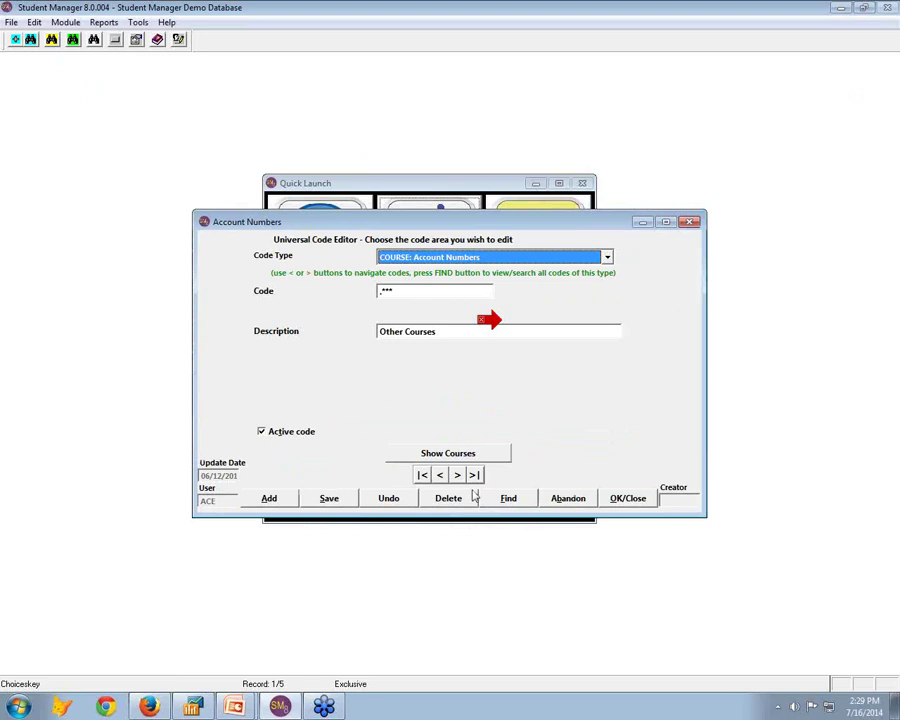
Change the code editor's Code Type to NAMES: Interest Codes and bring up the searchable list of all its codes.
left_click(457, 474)
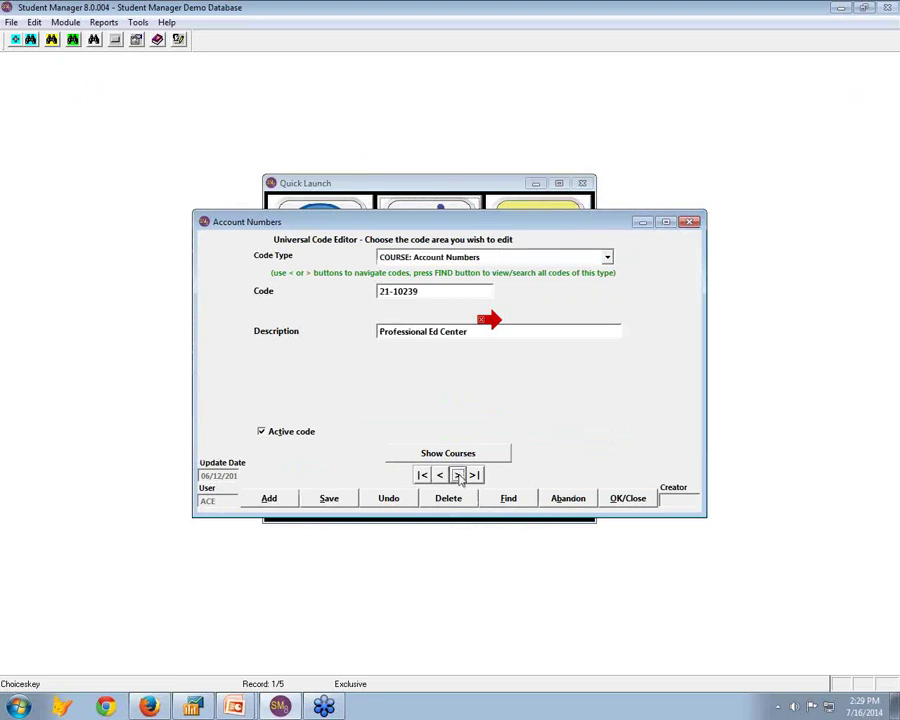
left_click(607, 257)
scroll(612, 322, "down", 8)
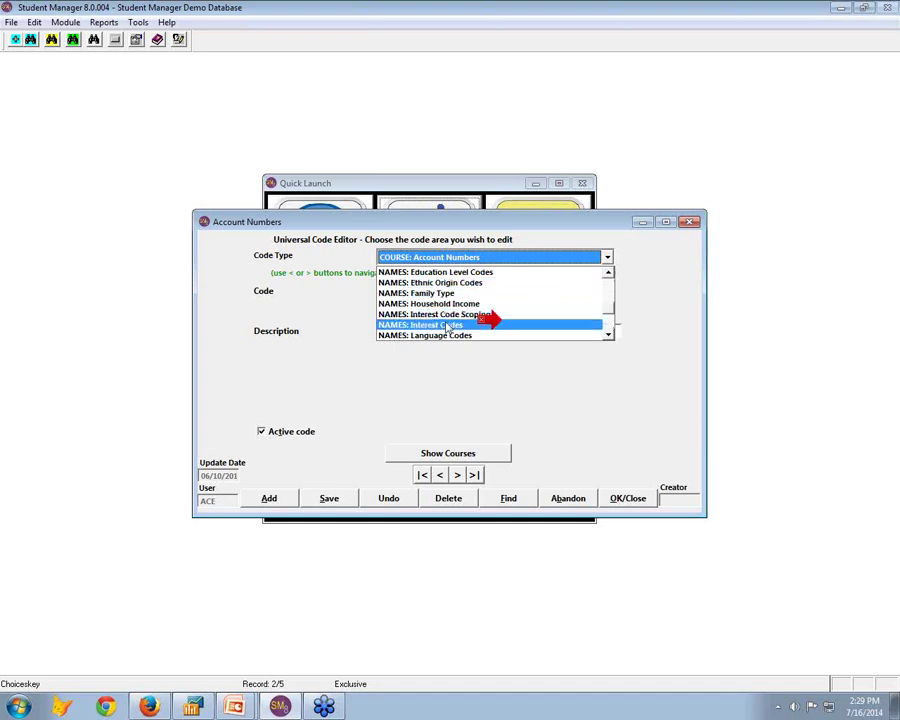
left_click(449, 325)
left_click(513, 500)
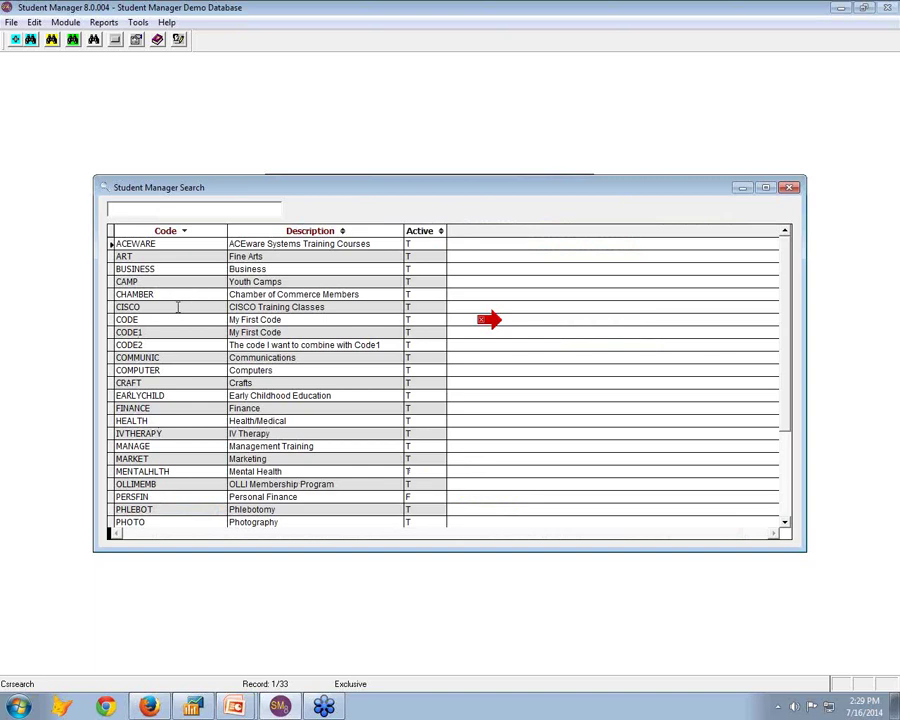
Go through the CISCO, COMMUNIC and COMPUTER entries in the interest code search list.
left_click(180, 306)
left_click(172, 357)
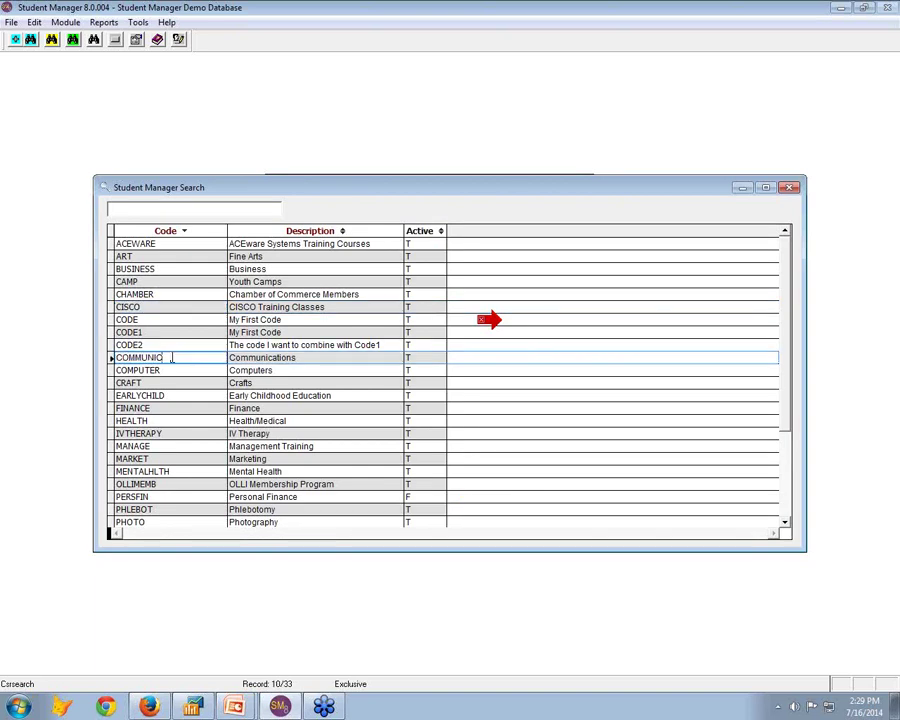
left_click(177, 367)
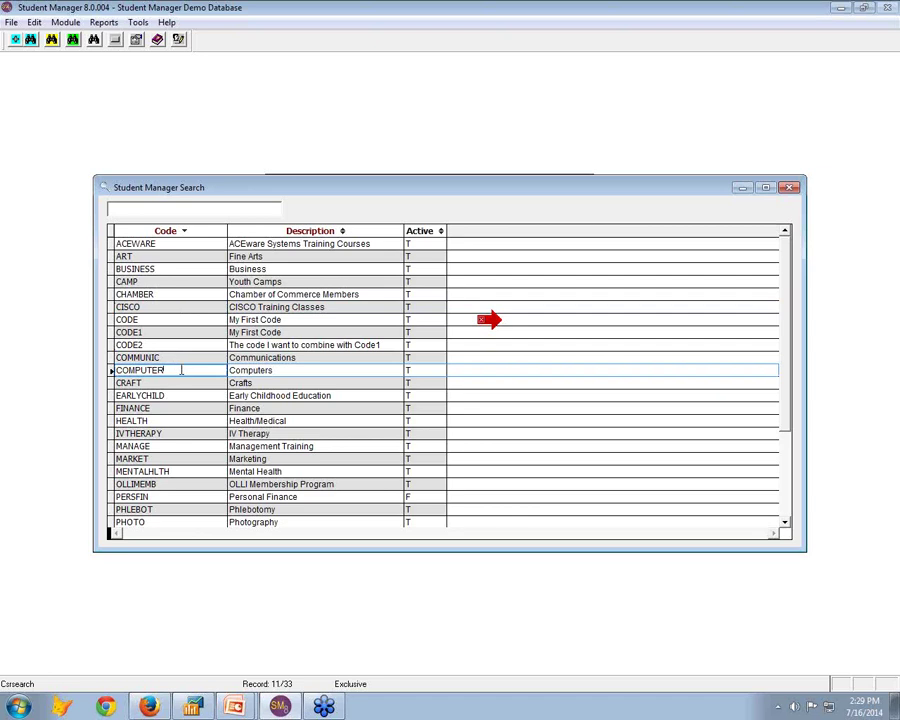
Open the COMPUTER interest code, change its code to HIGHTECH, accept updating all references, and close the code editor.
double_click(181, 370)
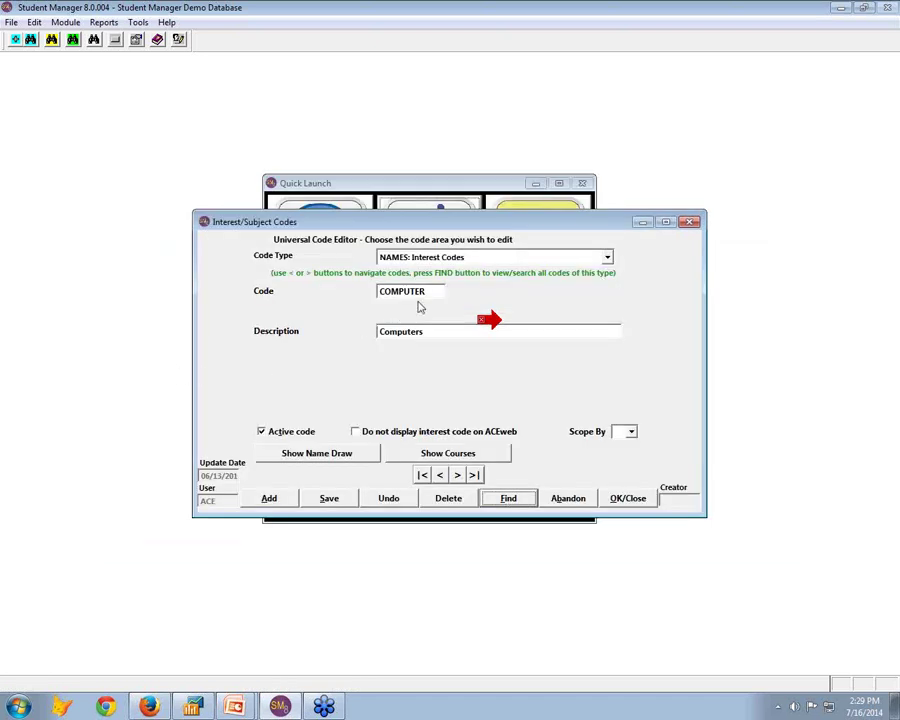
left_click(425, 291)
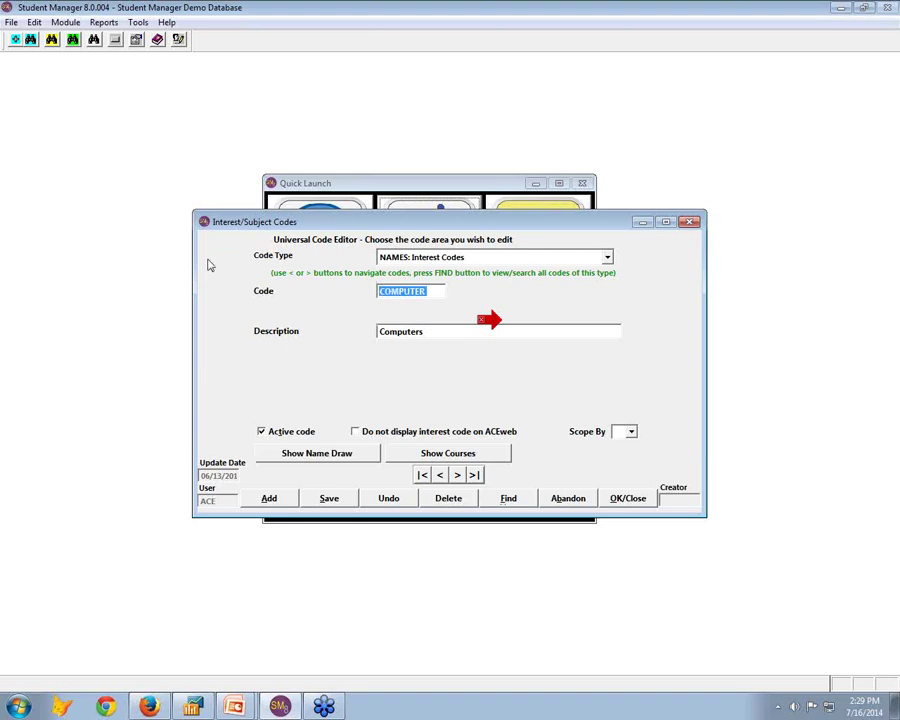
type("HIGHTECH")
key("Tab")
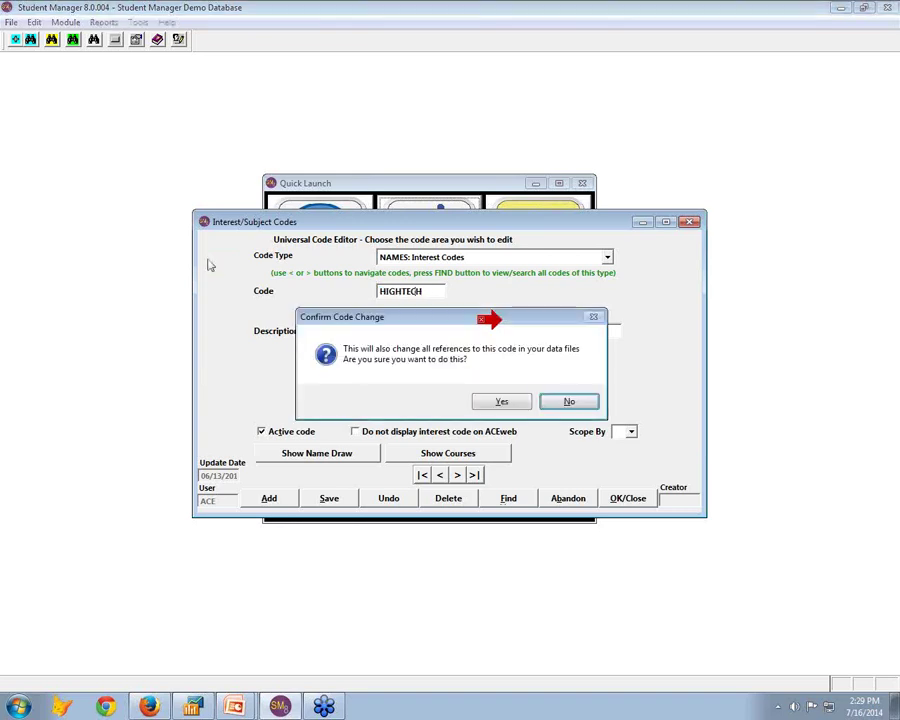
left_click_drag(419, 326, 410, 354)
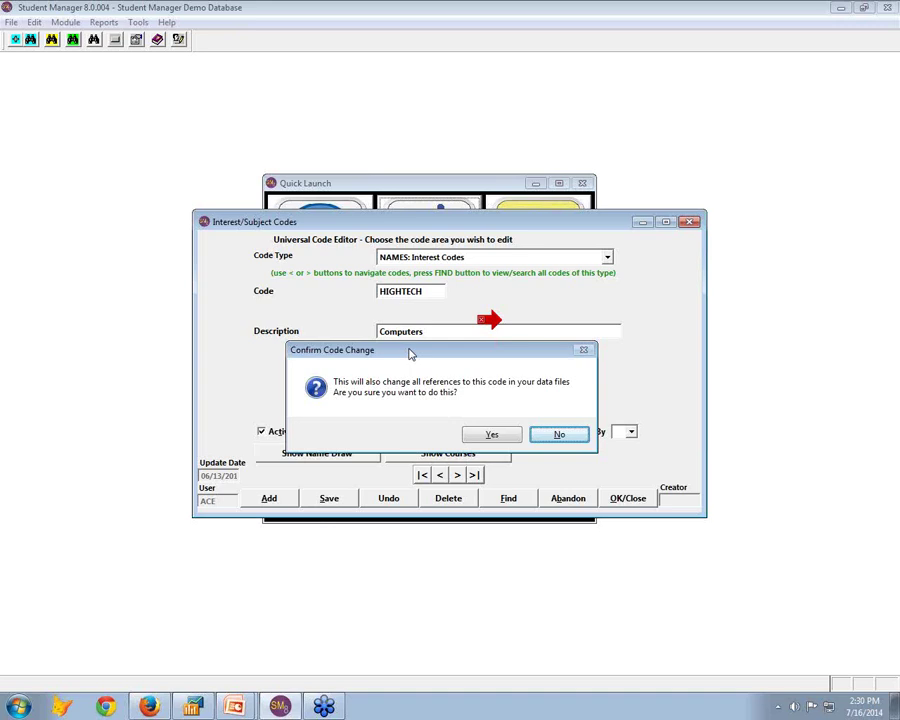
left_click(504, 440)
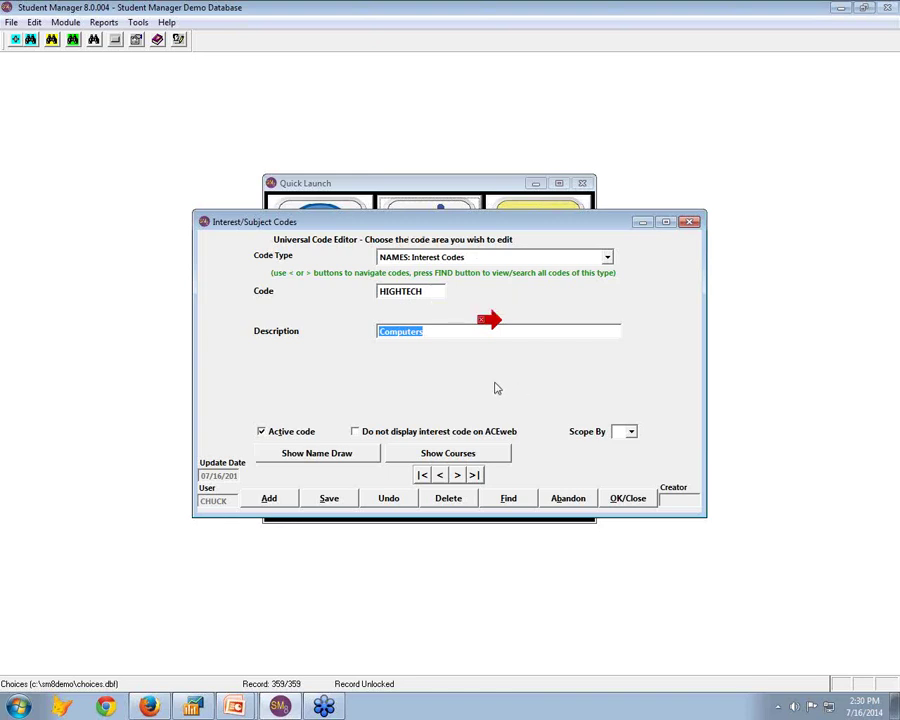
left_click(637, 503)
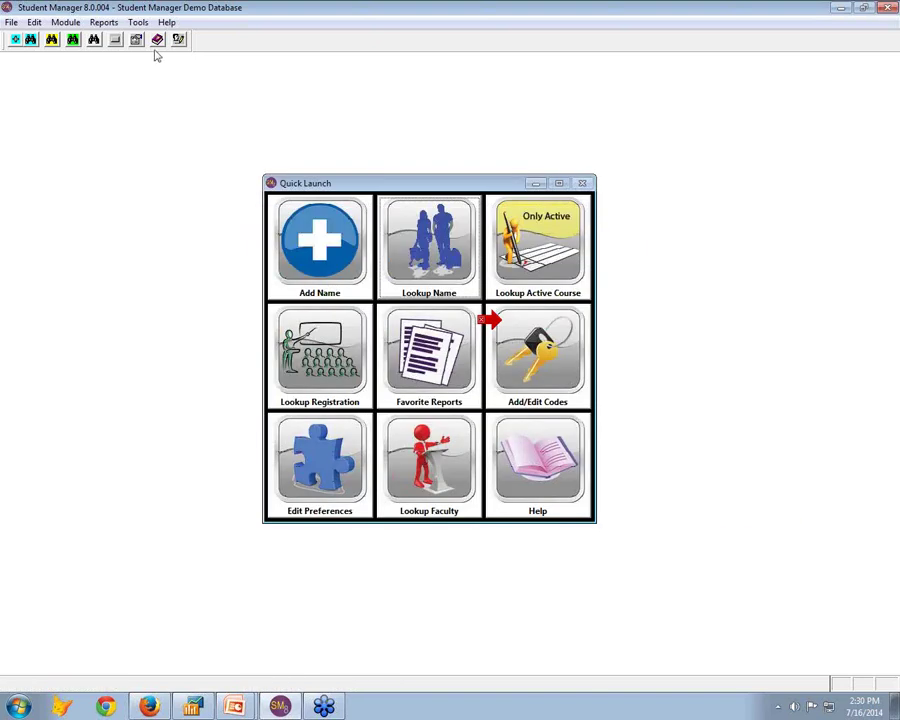
Reopen the Universal Code Editor and set the Code Type to NAMES: Interest Codes.
left_click(116, 39)
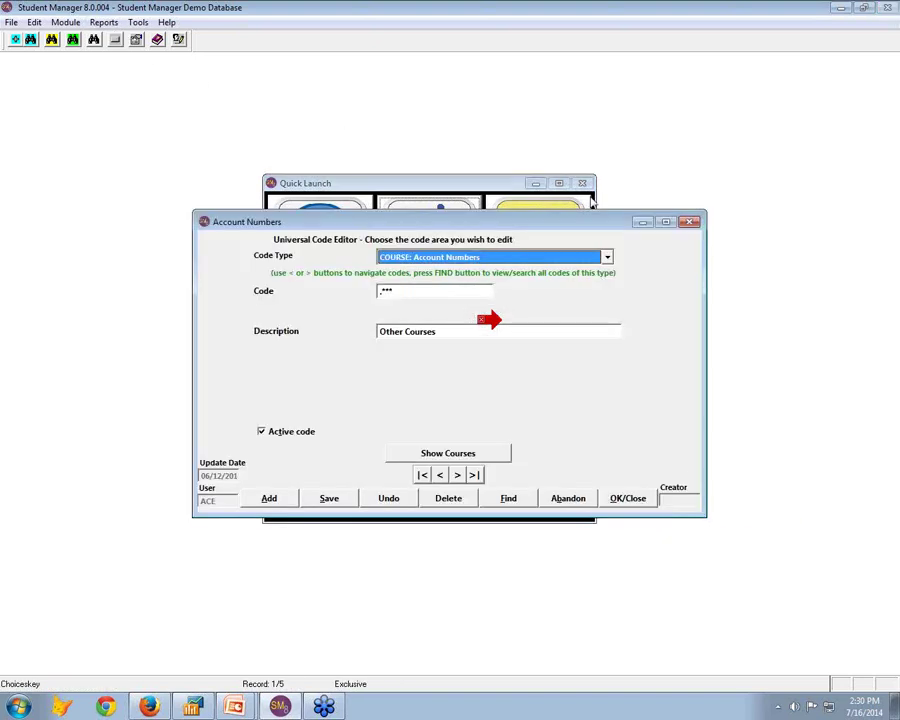
left_click(607, 258)
left_click_drag(609, 286, 613, 314)
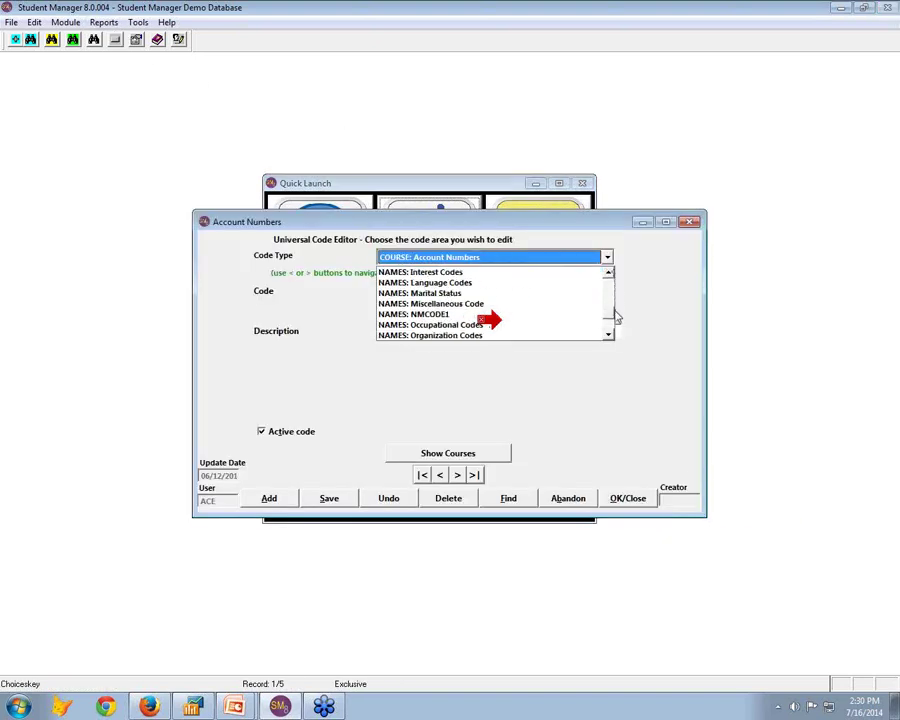
left_click(456, 284)
left_click(606, 258)
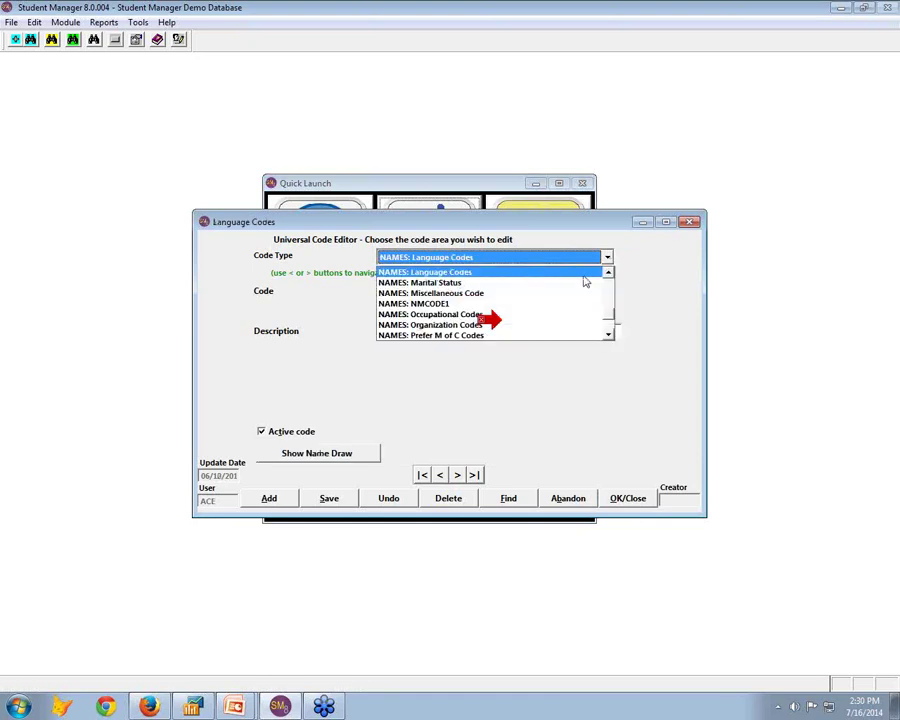
scroll(460, 280, "up", 1)
left_click(470, 272)
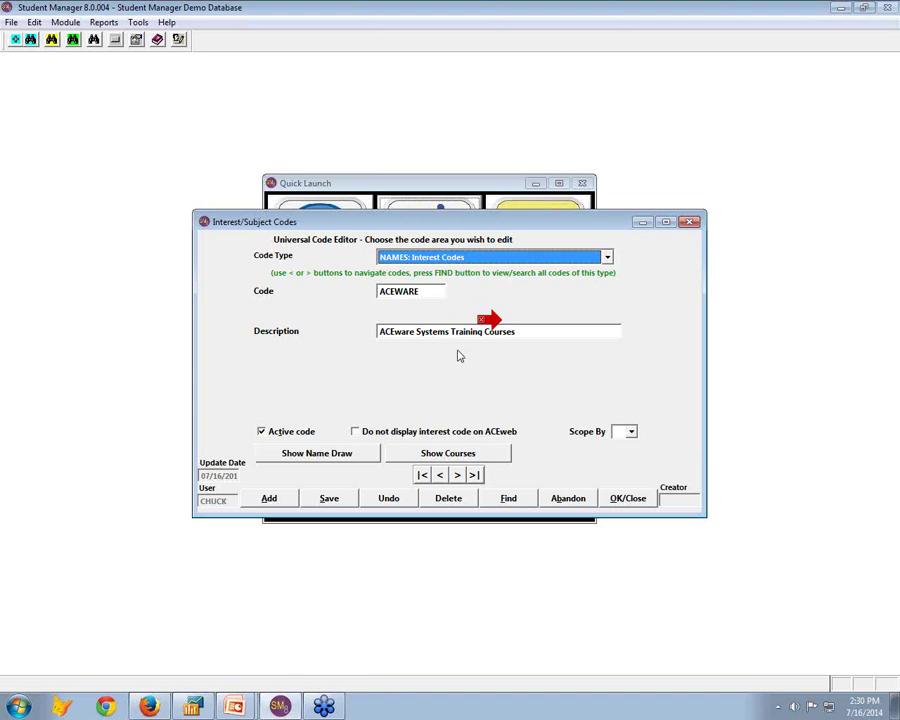
Try overwriting the ACEWARE interest code with NEWCODE, declining the change to all references.
left_click(429, 291)
double_click(429, 291)
type("NEWCODE")
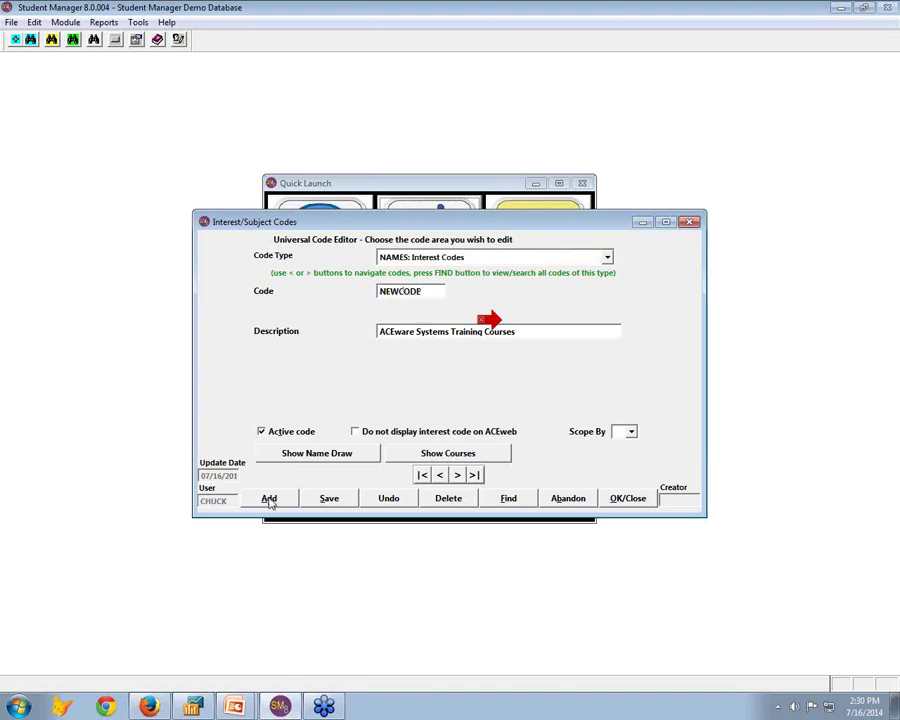
key("Tab")
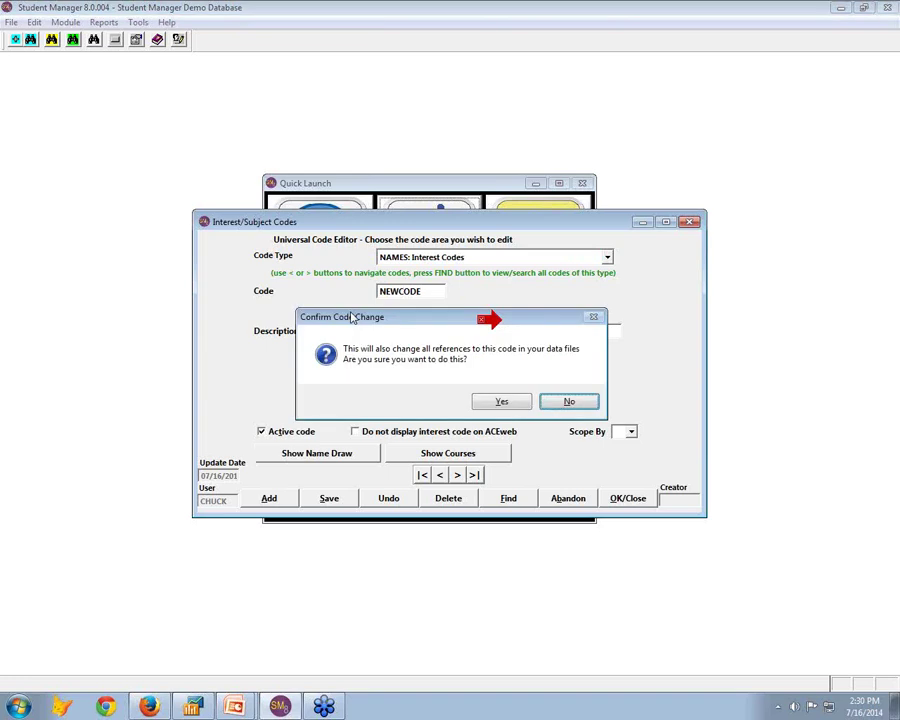
left_click(570, 405)
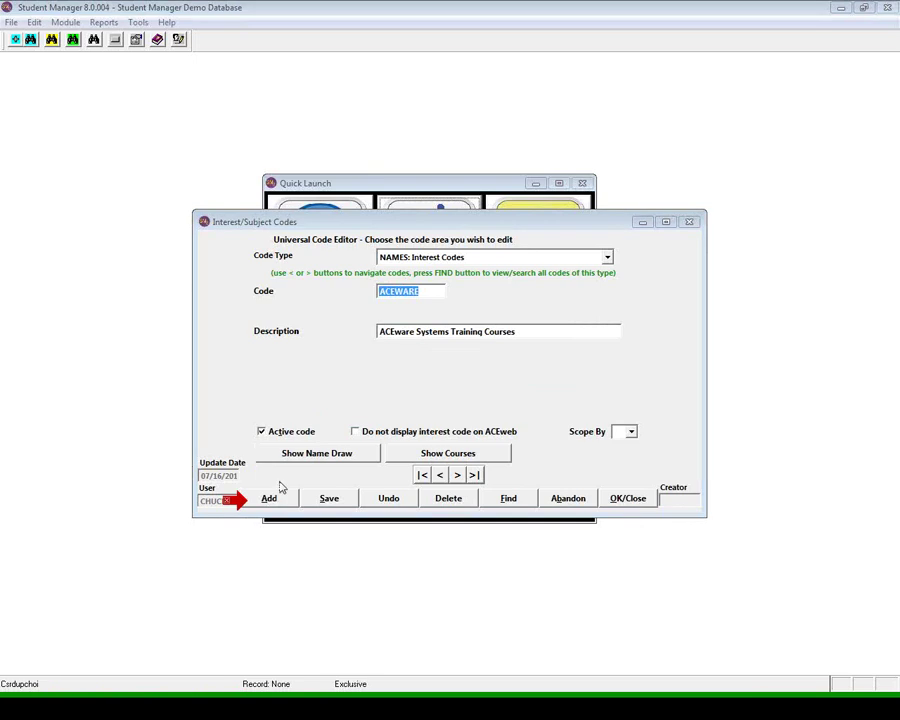
Switch to the slide show and advance from Editing/Changing Codes through the Code Cleanup slides.
key("alt+Tab")
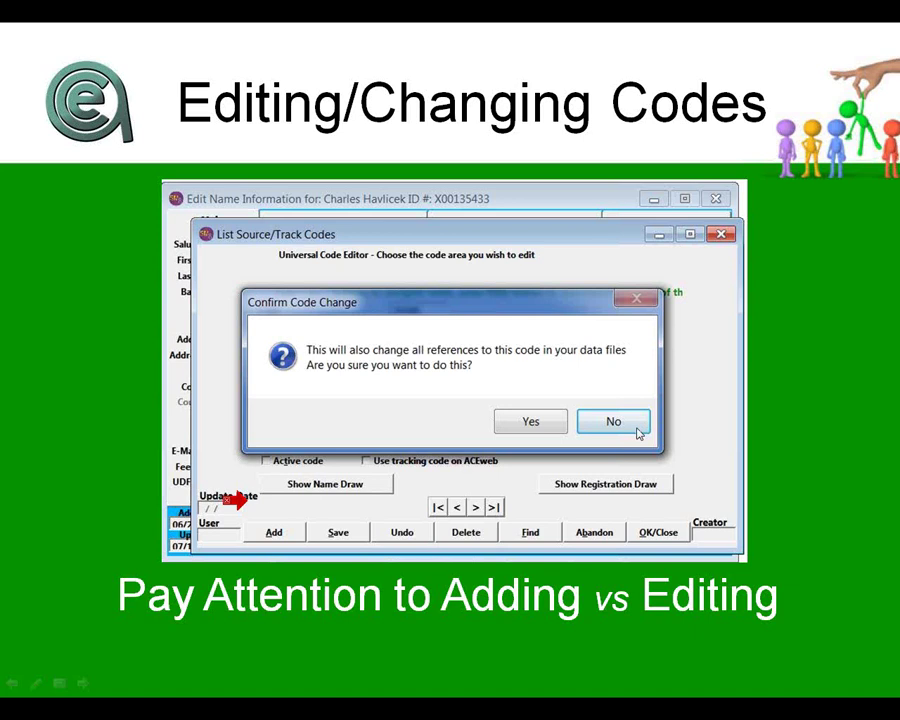
left_click(590, 593)
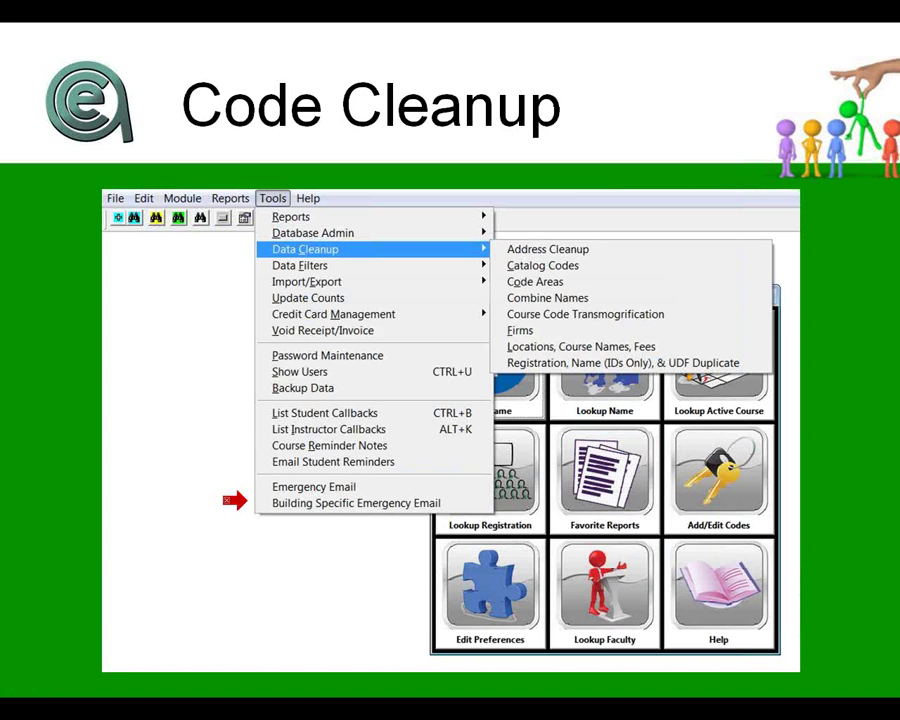
key("Right")
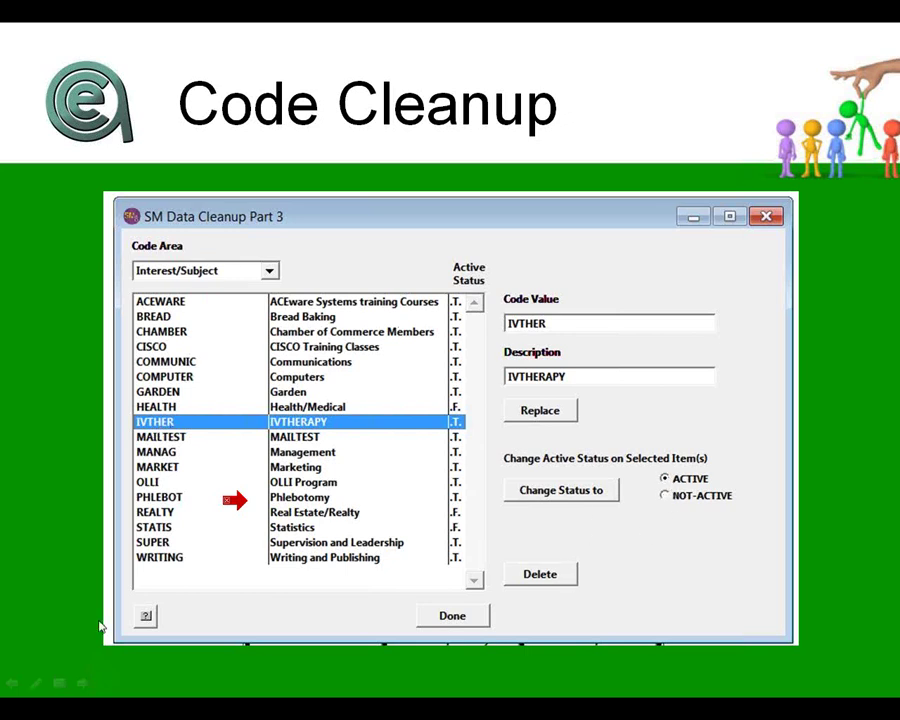
Switch back to Student Manager and abandon the open interest code in the code editor.
key("alt+Tab")
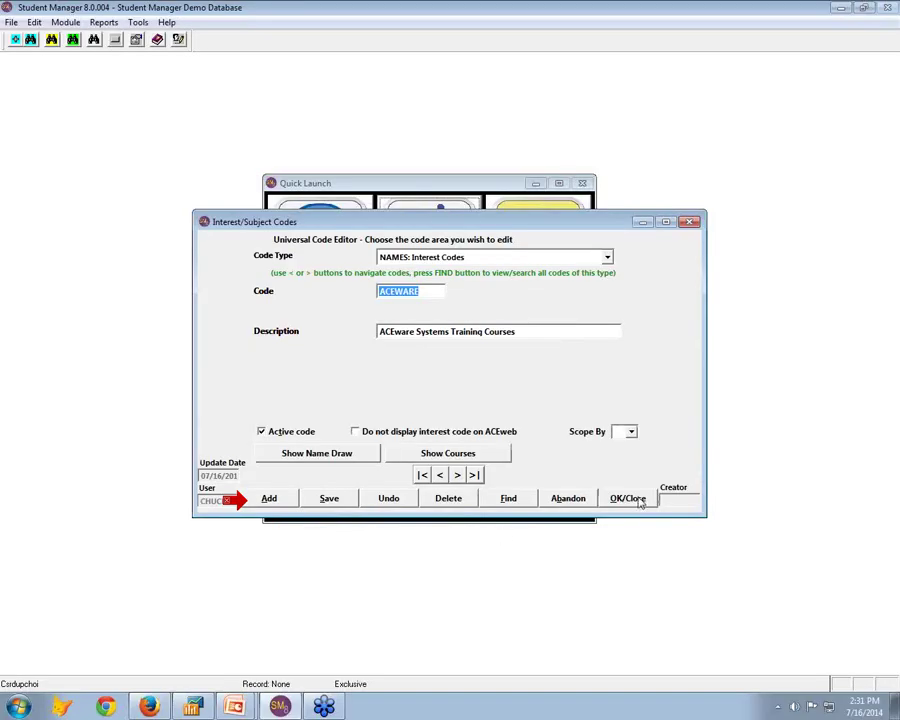
left_click(570, 498)
left_click(472, 402)
Open the Code Areas data cleanup and list the Interest/Subject codes.
left_click(138, 22)
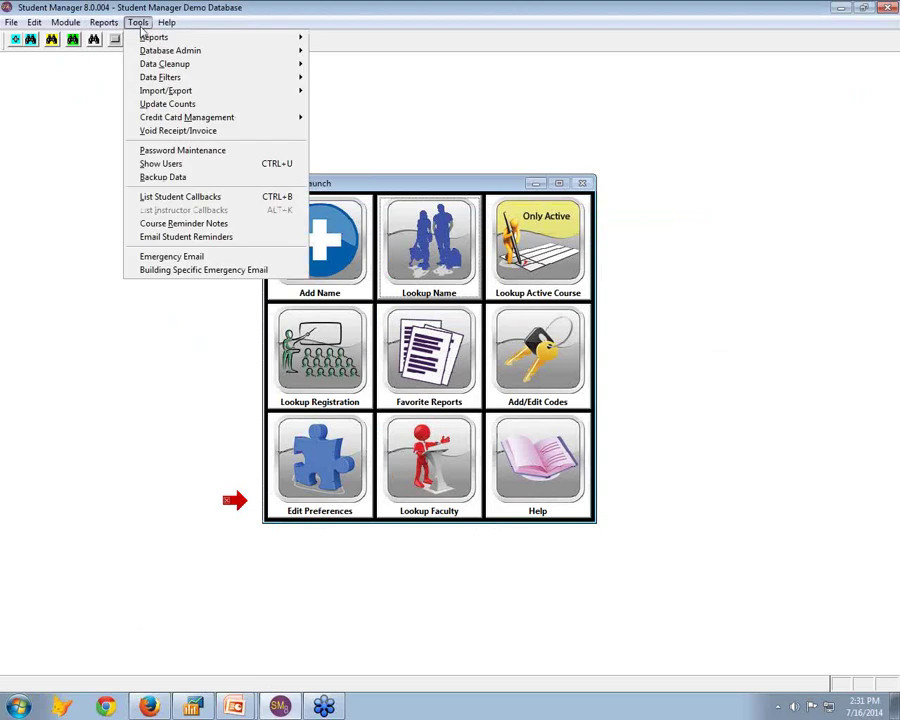
mouse_move(279, 70)
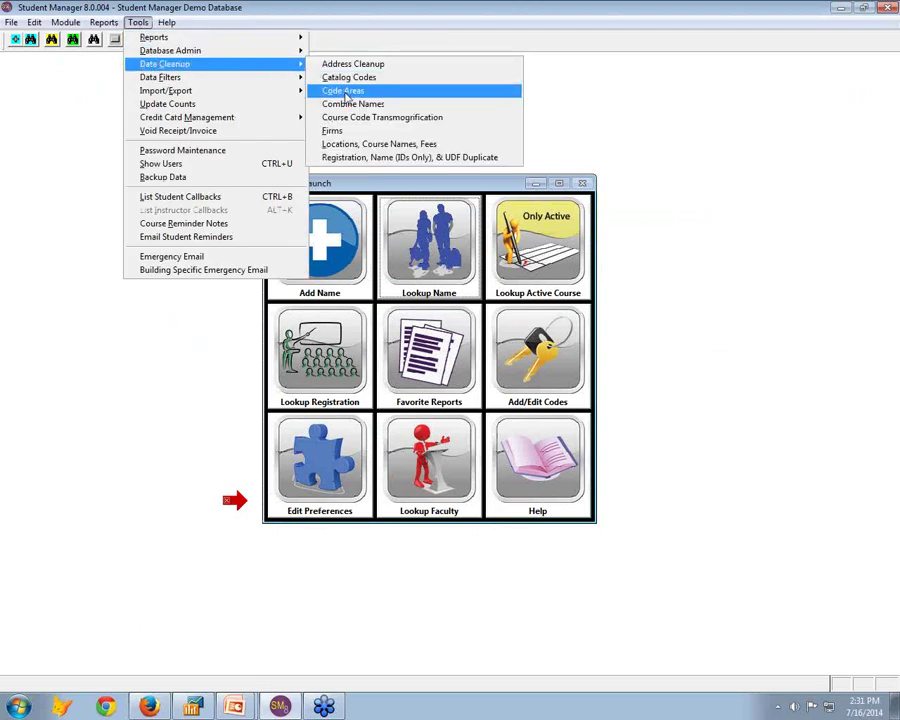
left_click(345, 91)
left_click(305, 242)
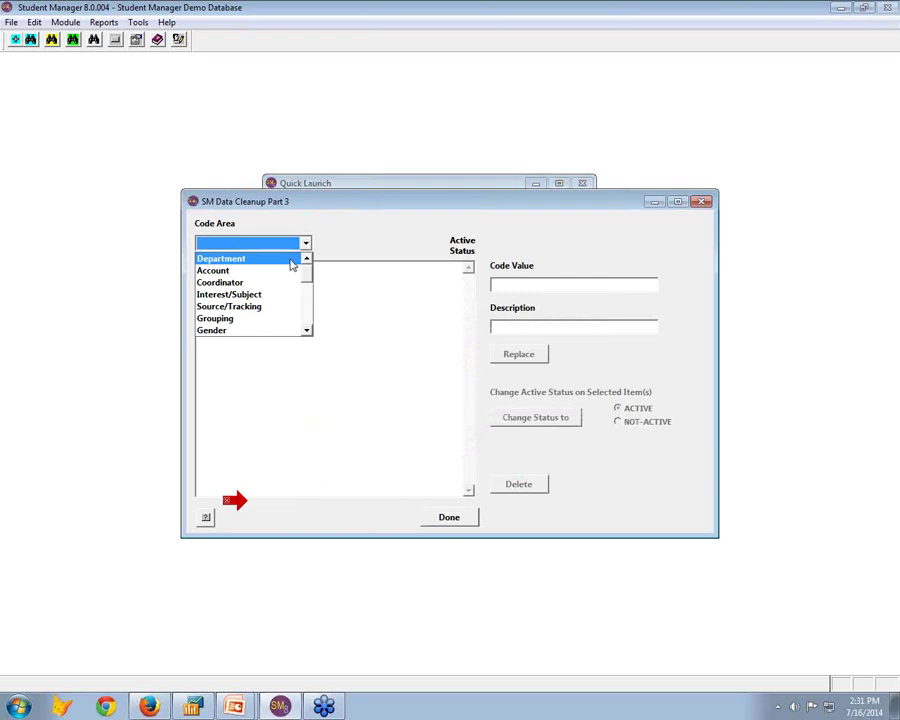
left_click(266, 294)
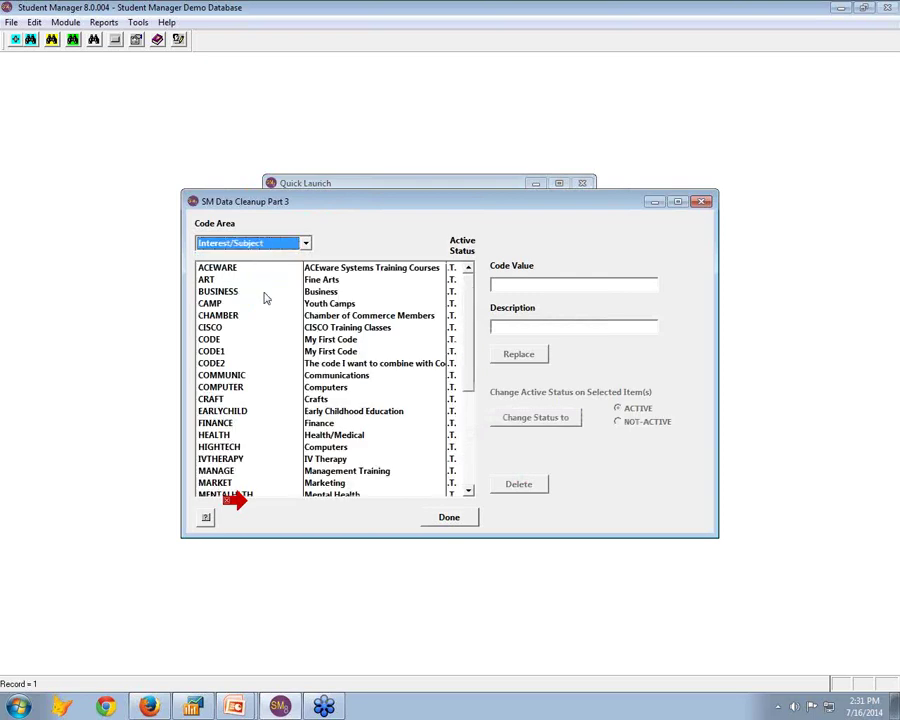
Select the COMPUTER and CISCO codes together and enter HIGHTECH as their replacement Code Value.
left_click(226, 341)
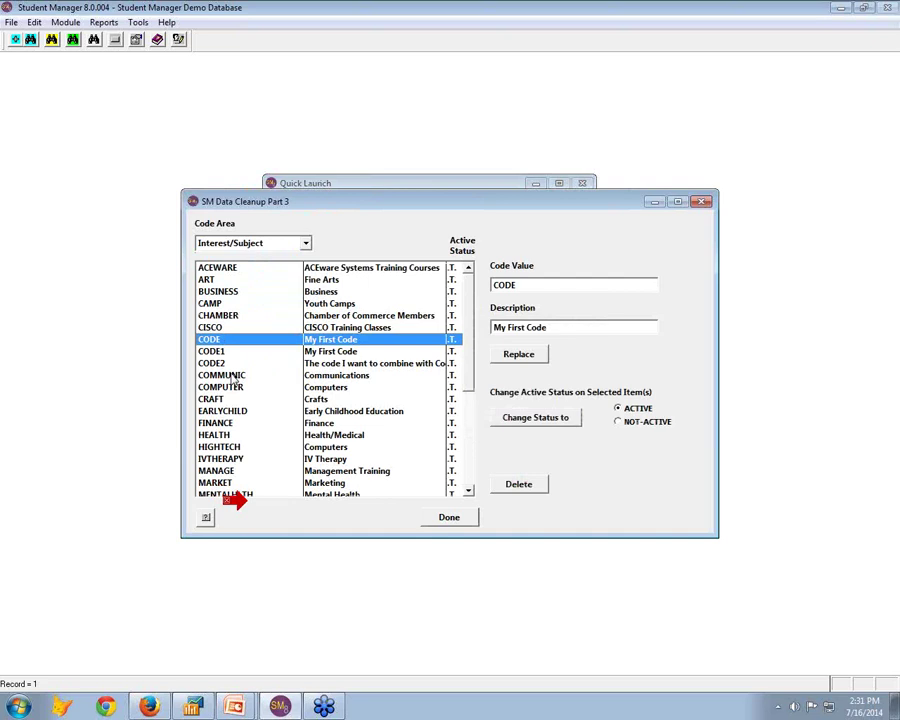
left_click(231, 391)
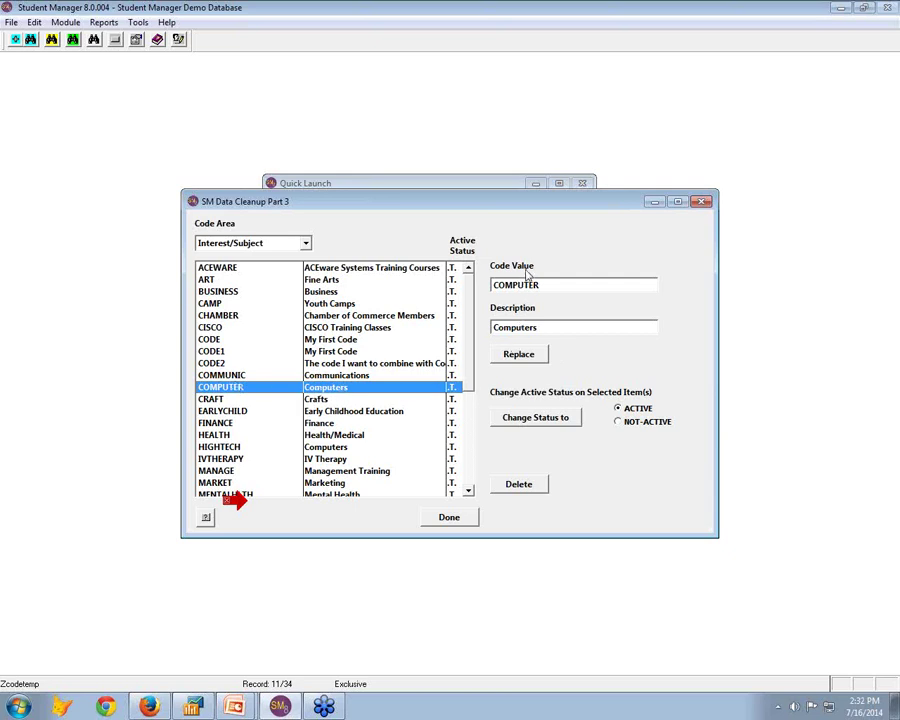
left_click(212, 329, "ctrl")
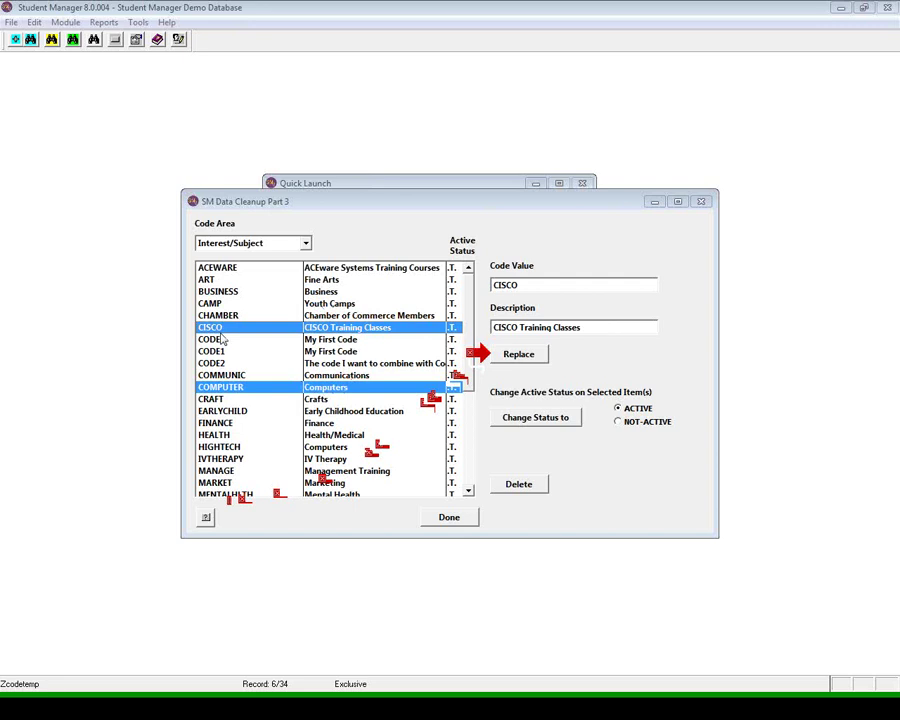
double_click(519, 285)
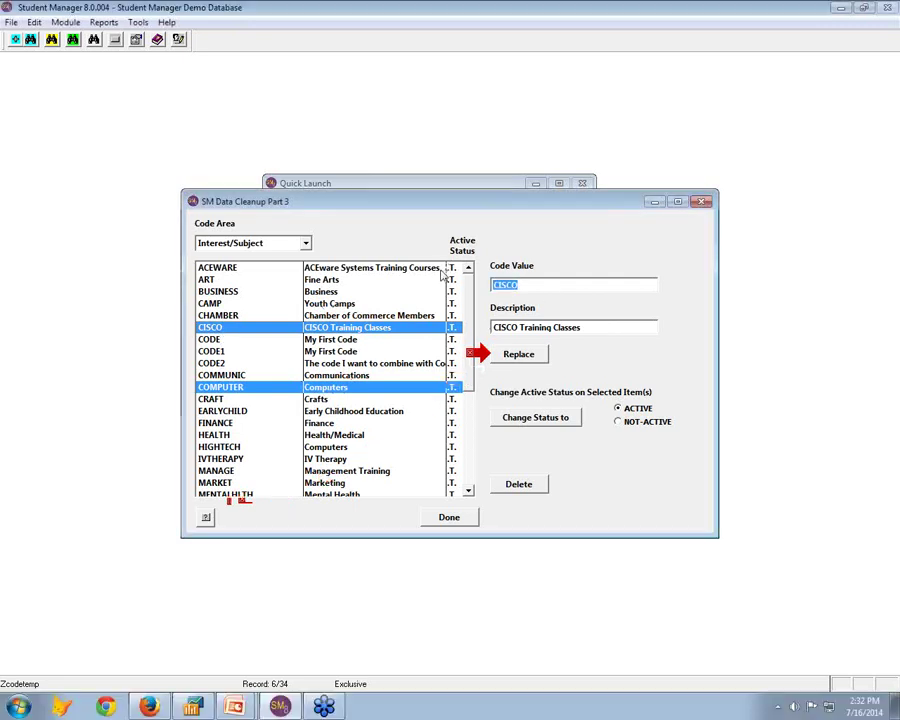
key("End")
key("BackSpace")
key("BackSpace")
key("BackSpace")
key("BackSpace")
key("BackSpace")
type("HIGH")
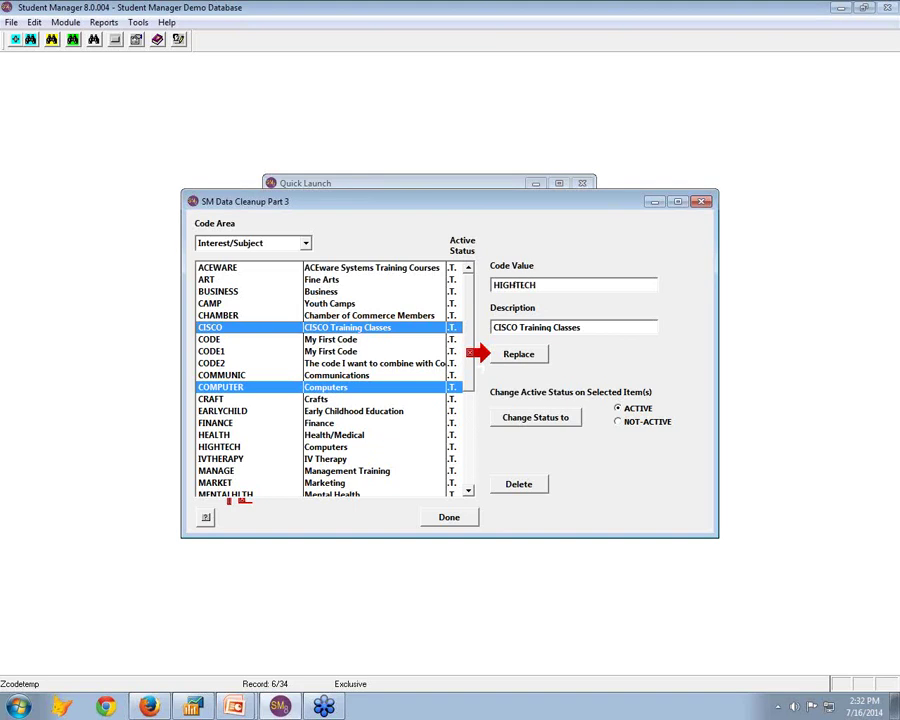
Enter a description beginning "High Tech" for the combined code, try to apply the change, and close the data cleanup.
left_click_drag(580, 327, 165, 201)
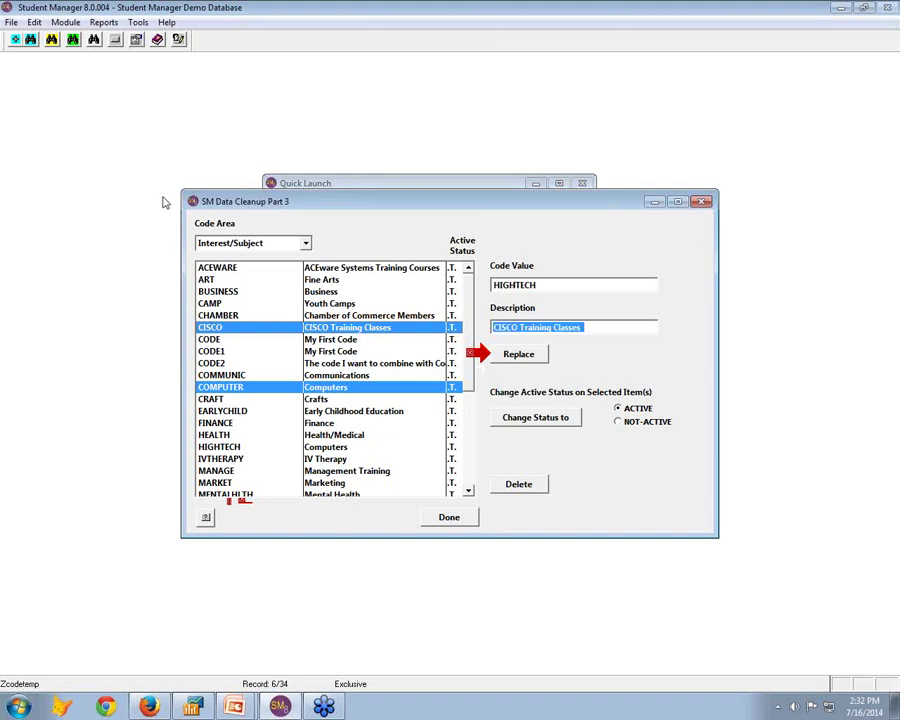
type("High Te")
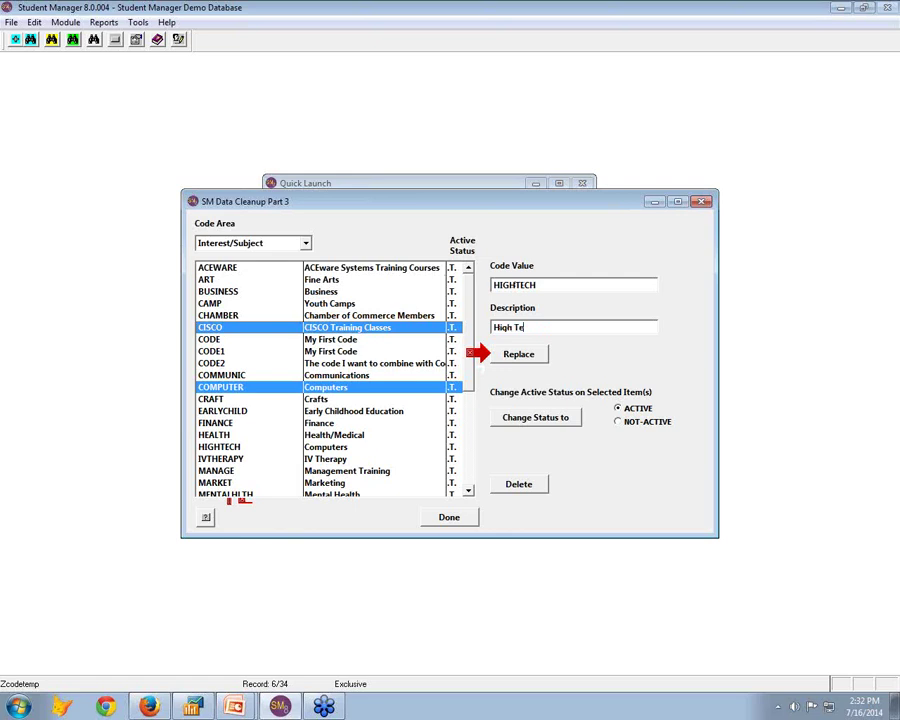
type("ch cour")
left_click(549, 419)
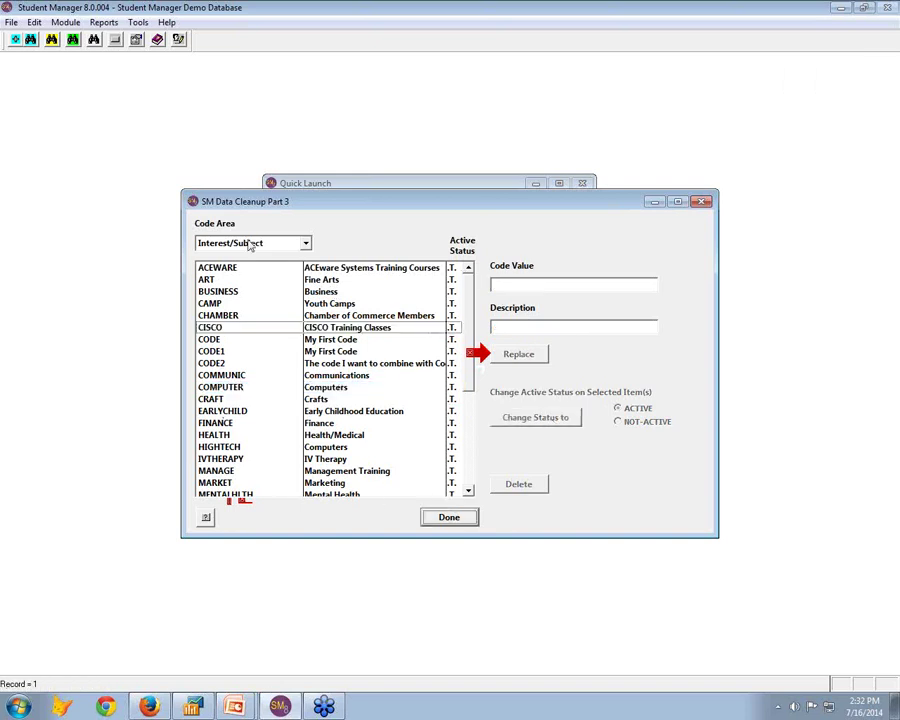
left_click(456, 518)
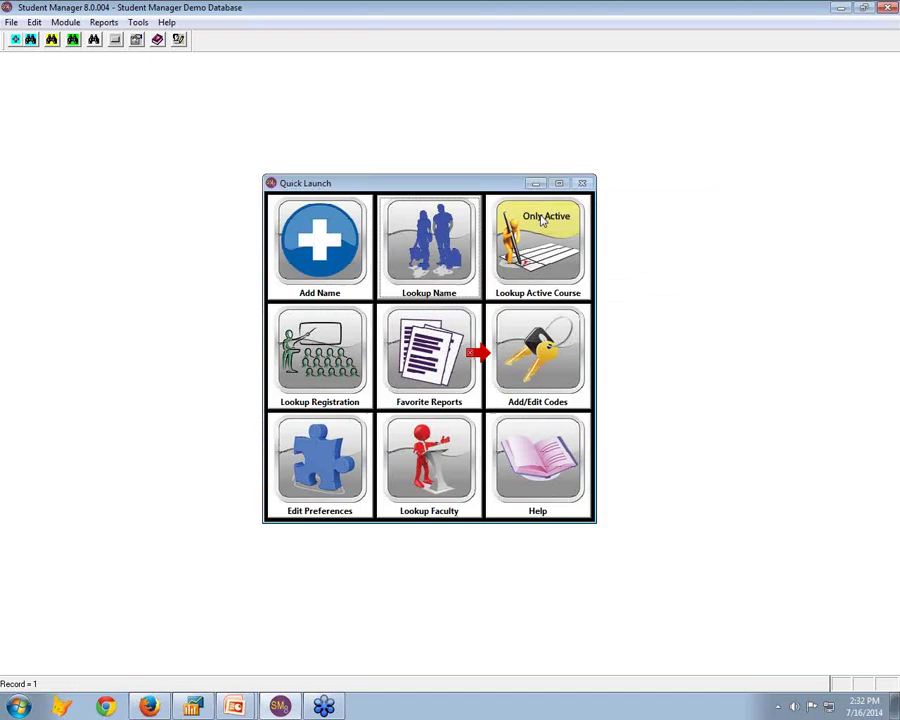
Reopen the Code Areas cleanup for Interest/Subject and select the range of codes from CISCO through COMMUNIC.
left_click(138, 22)
mouse_move(165, 63)
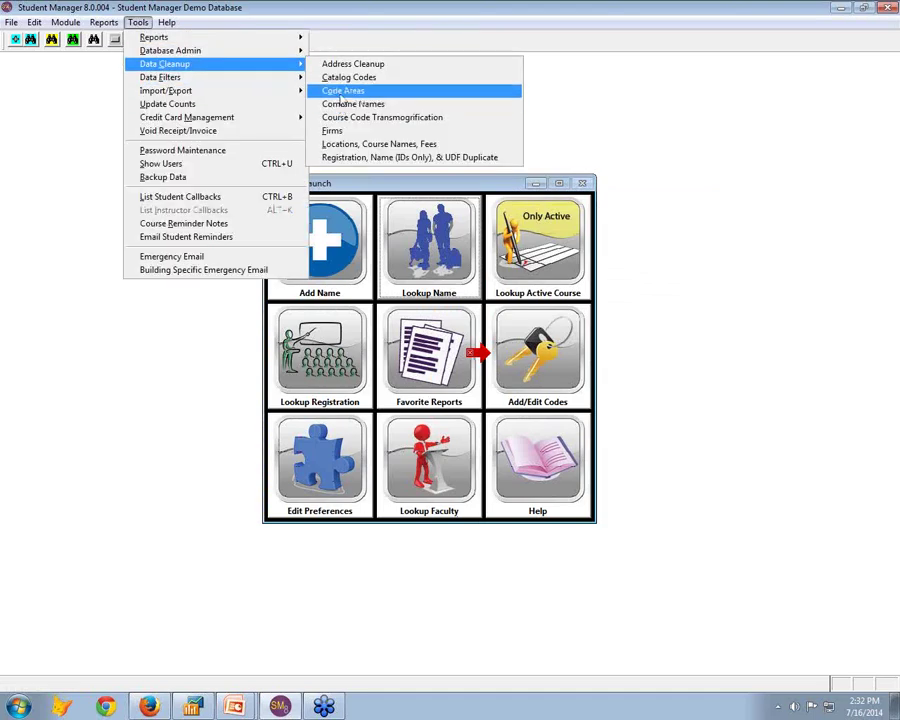
left_click(343, 90)
left_click(306, 244)
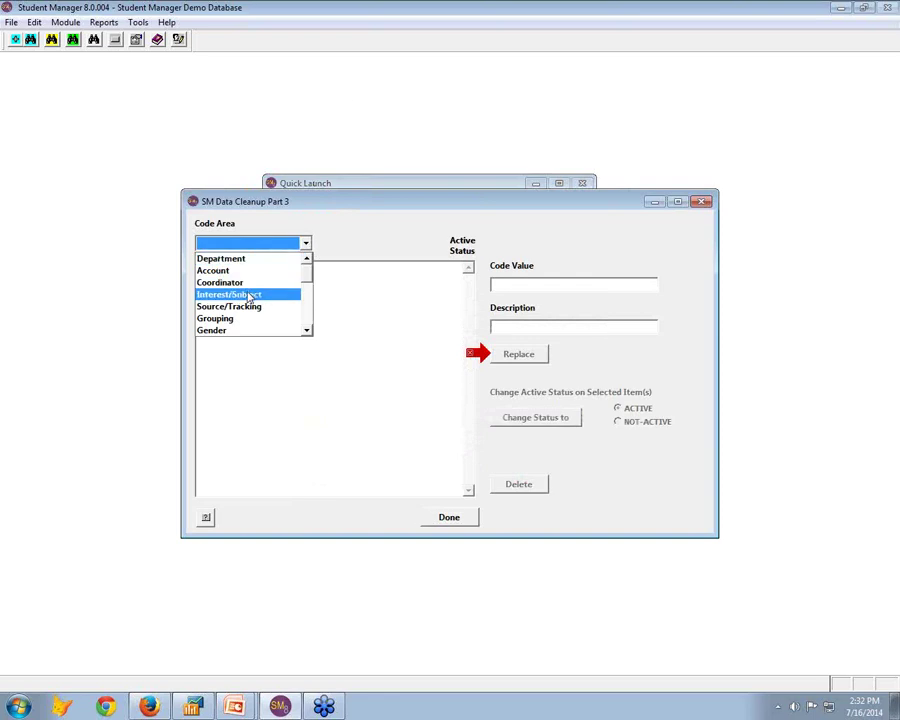
left_click(266, 293)
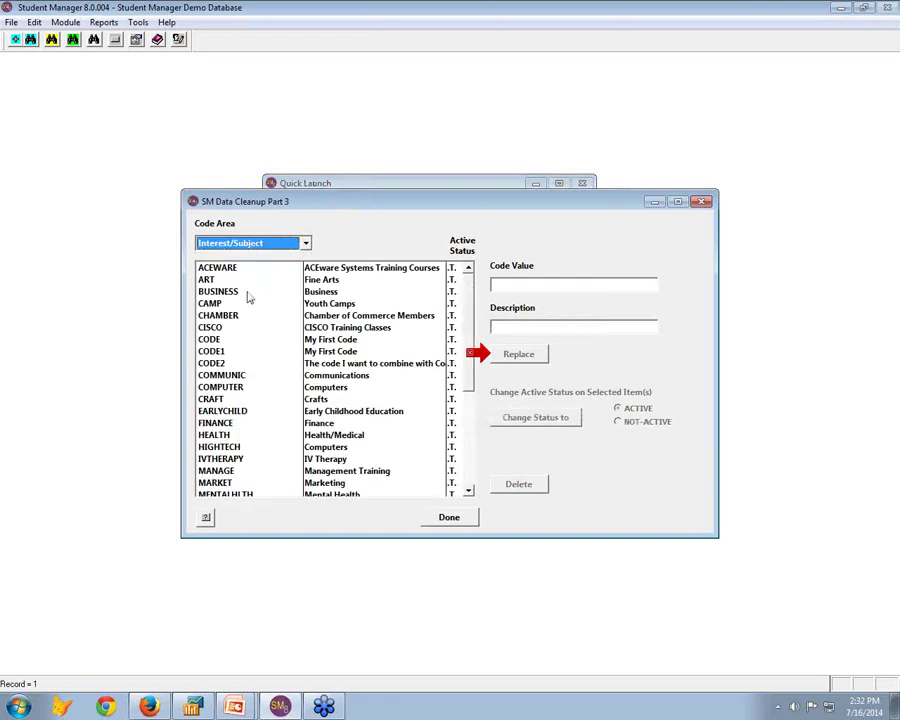
left_click(210, 328)
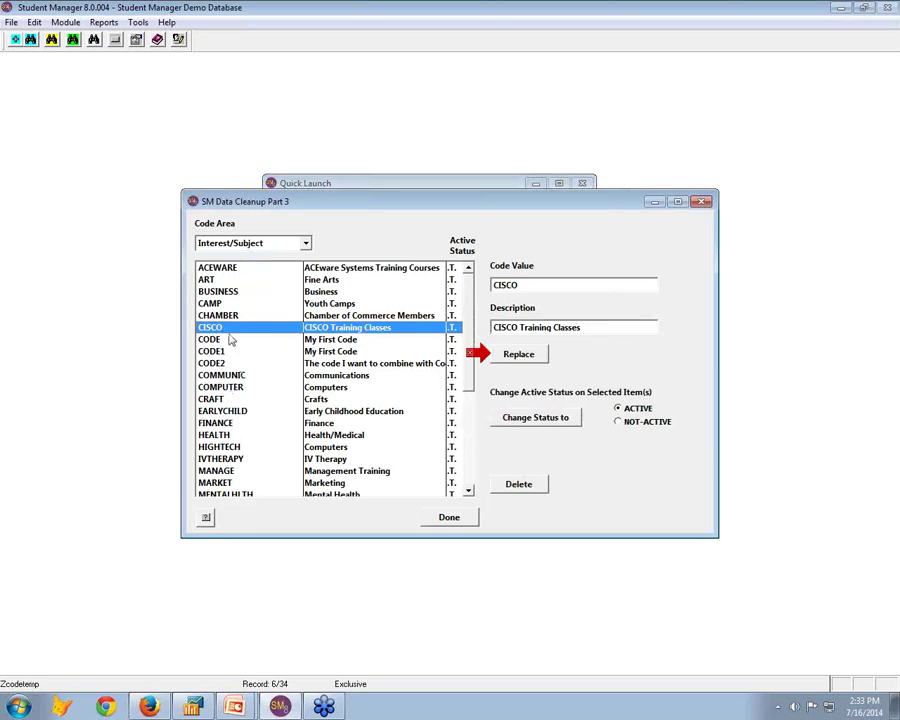
left_click(225, 375, "shift")
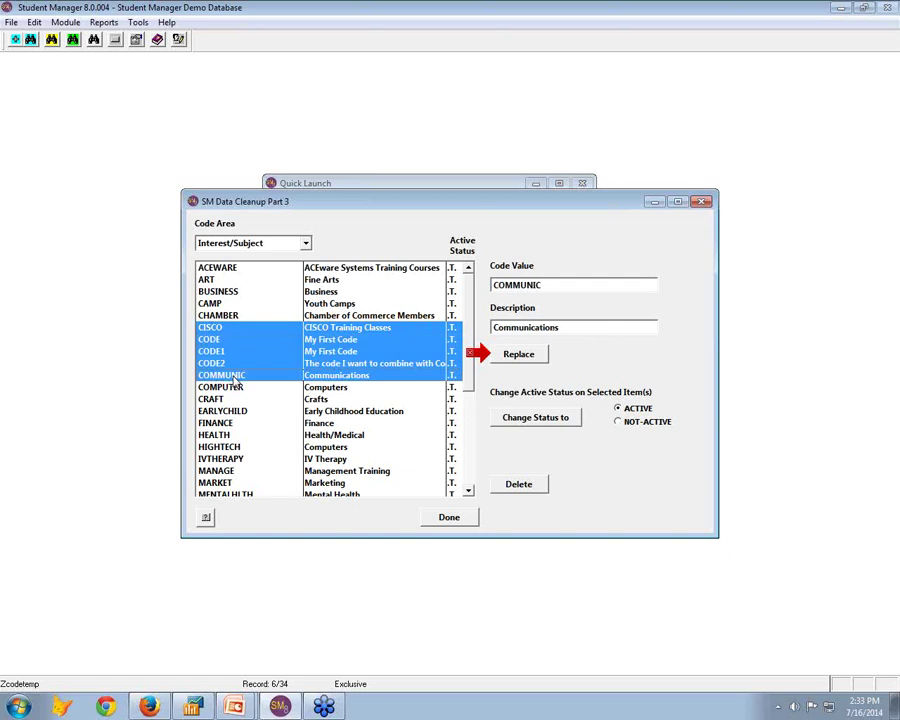
Select the CISCO and COMMUNIC codes, enter HIGHTECH and High Tech as the replacement code and description, and close the cleanup without replacing.
left_click(225, 375)
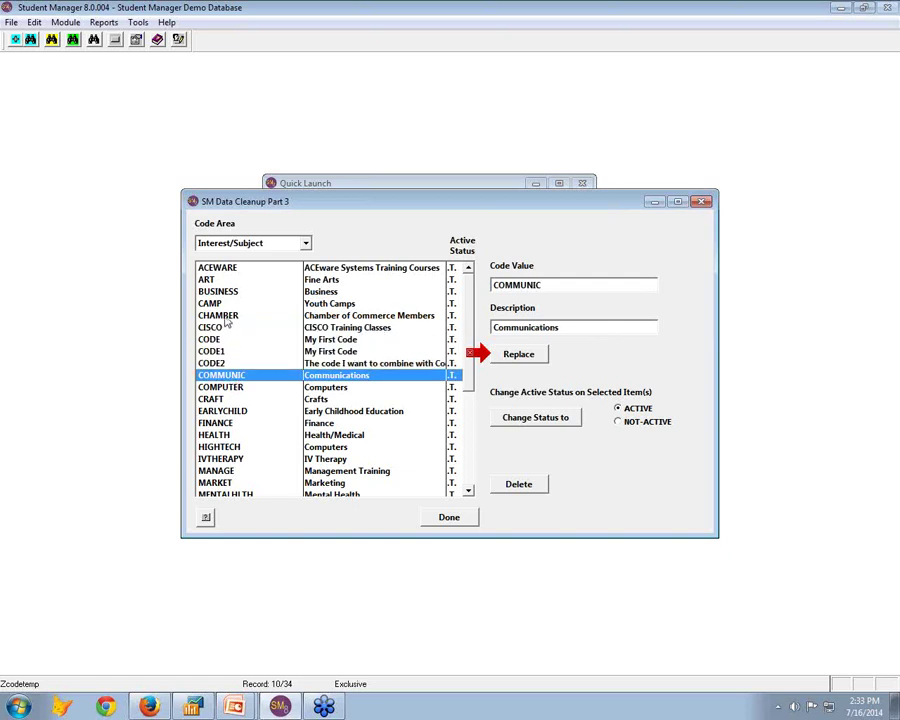
left_click(225, 328, "ctrl")
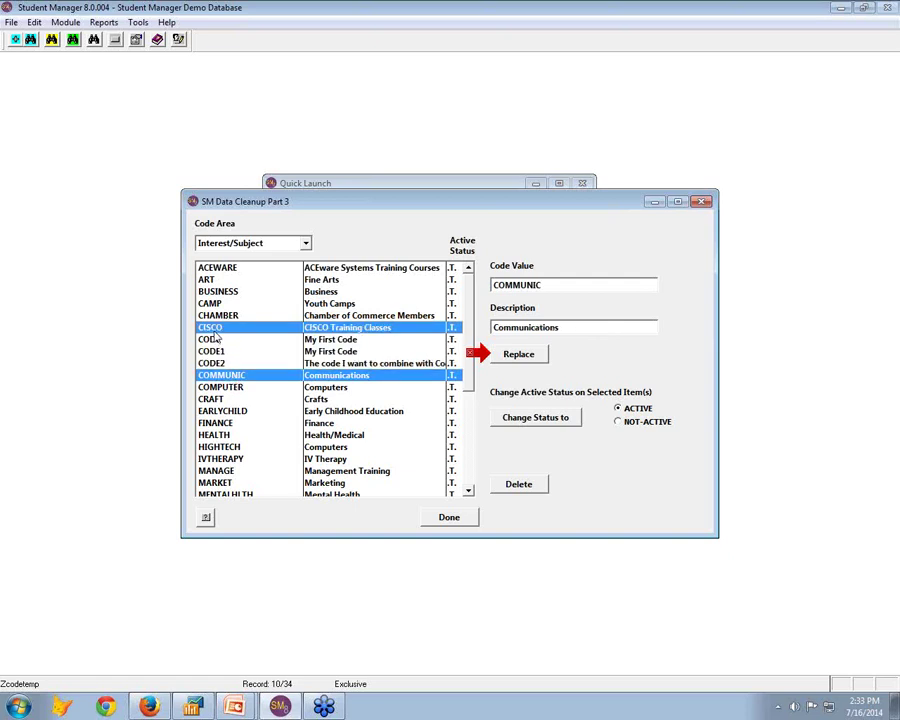
left_click(528, 285)
type("HIGHTECH")
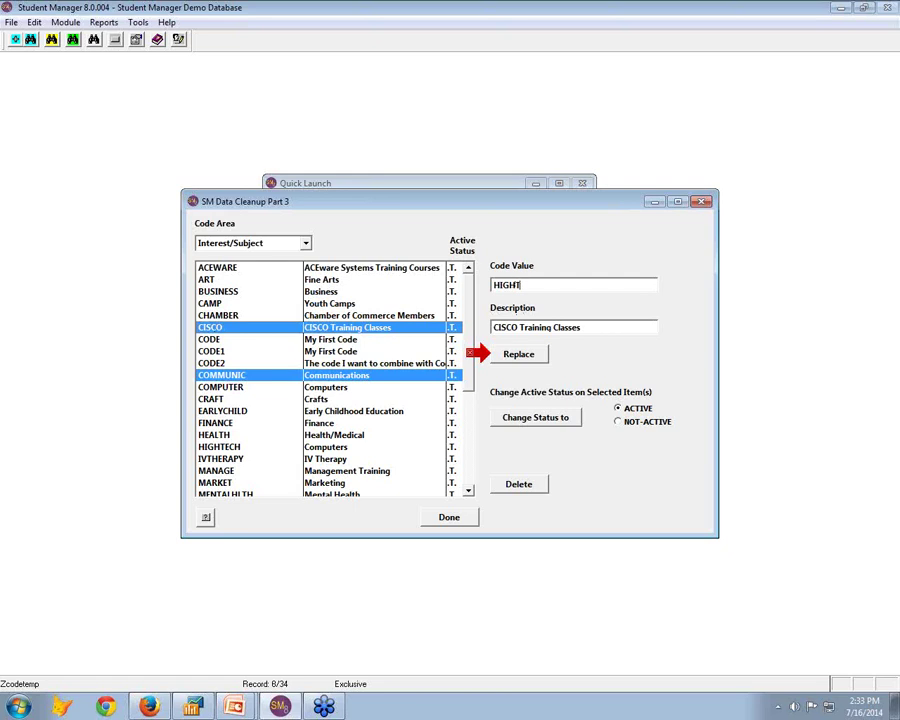
key("Tab")
type("High Te")
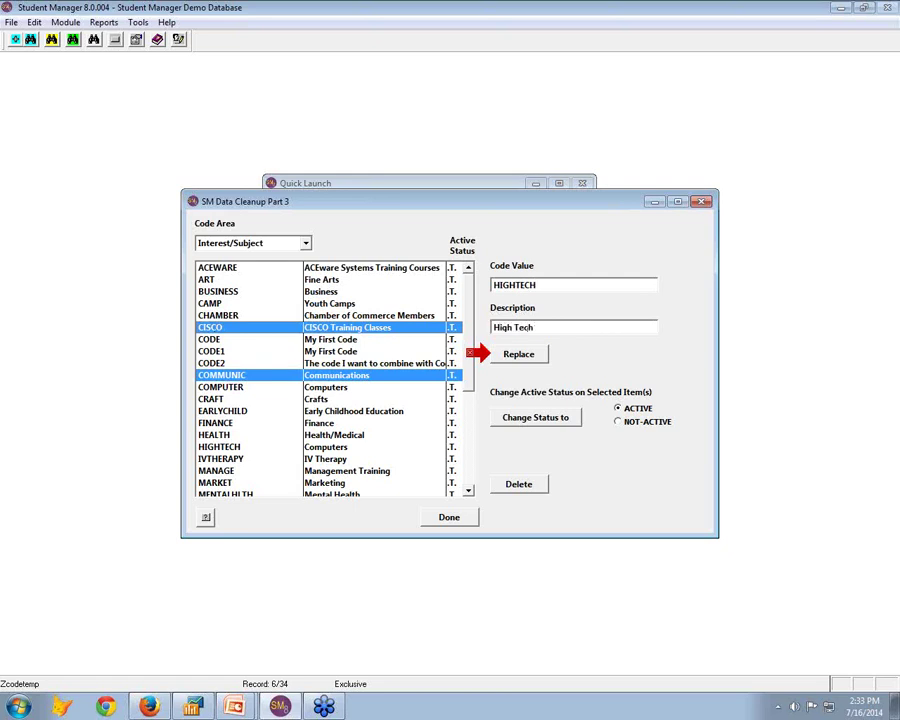
left_click(450, 518)
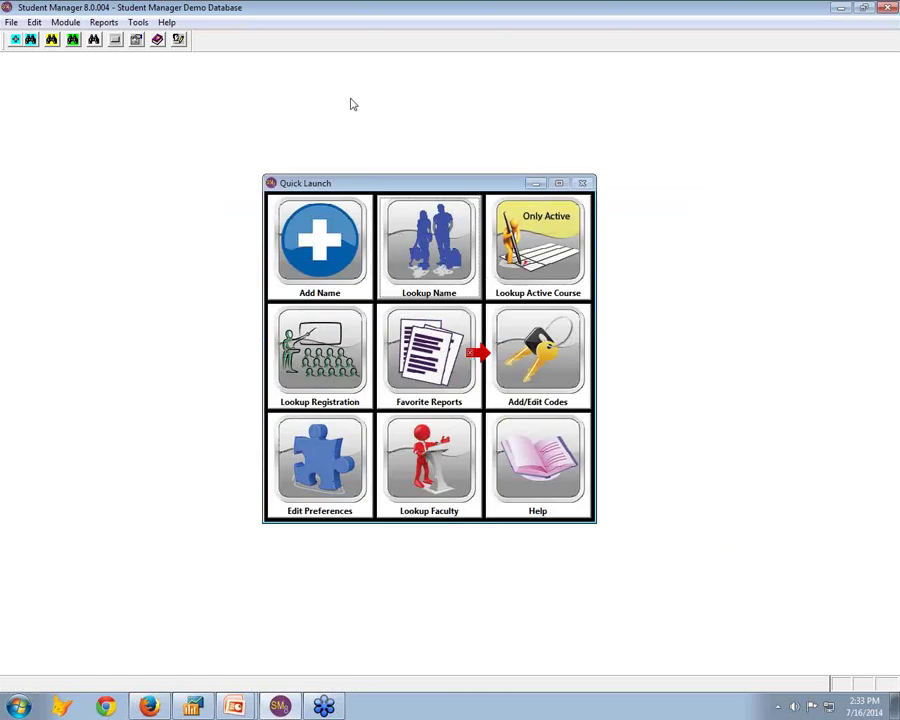
Switch to the PowerPoint slide show of CreativeCoding.pptx and advance to the Deactivate Old Codes slide.
left_click(140, 23)
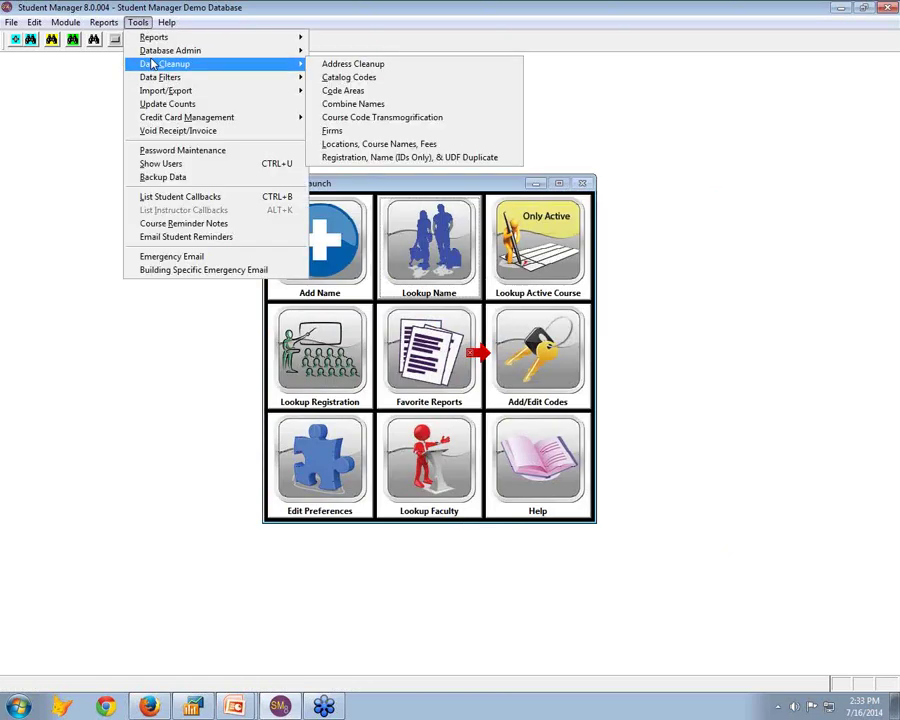
left_click(157, 452)
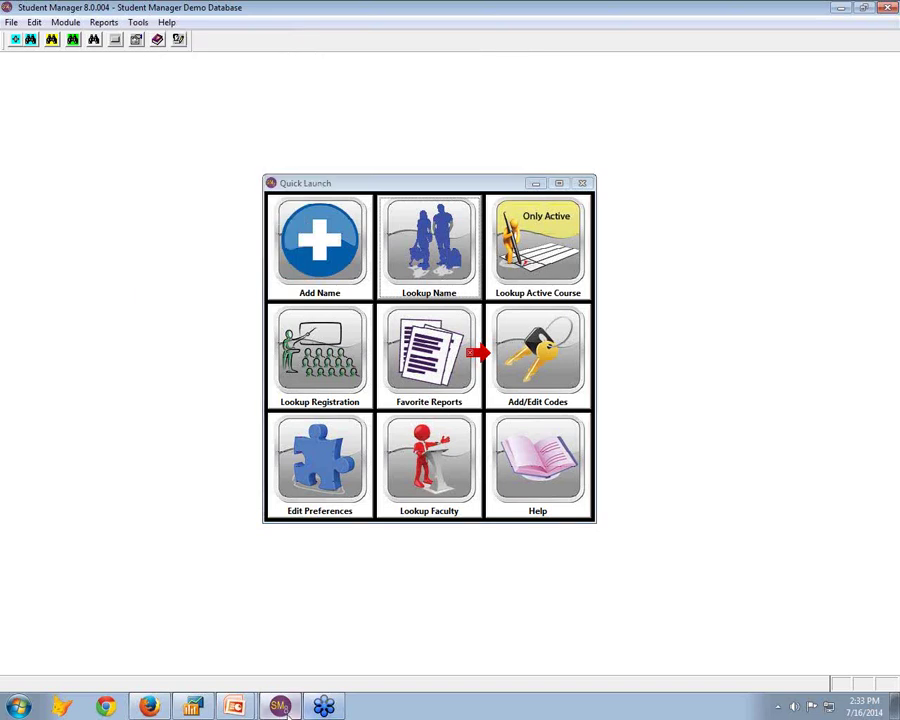
mouse_move(234, 706)
left_click(216, 672)
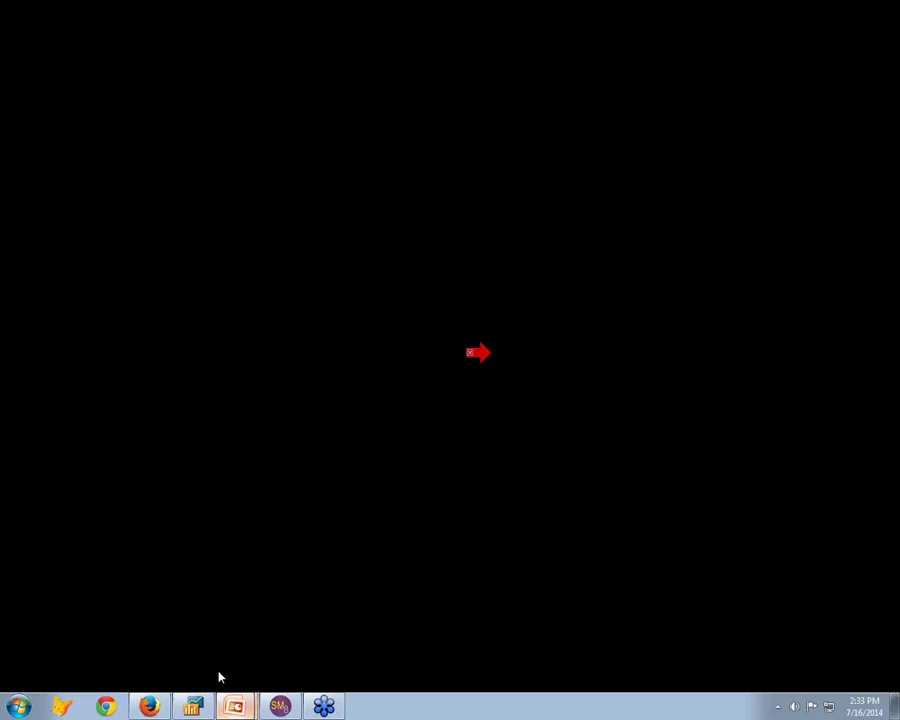
left_click(261, 669)
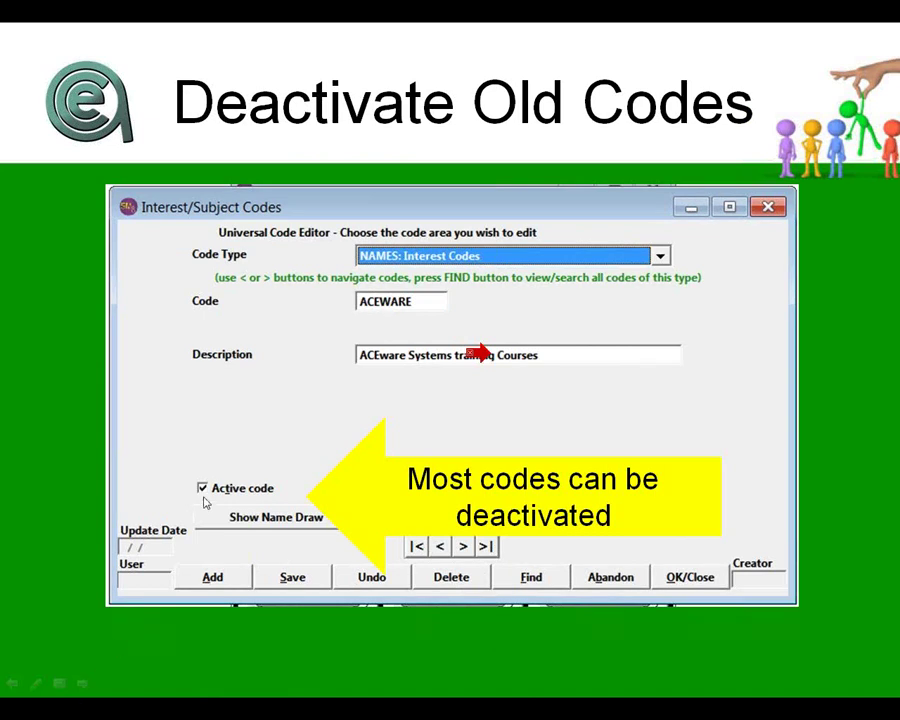
Switch to Student Manager and open the CRAFT code from the NAMES: Interest Codes type in the code editor.
key("alt+Tab")
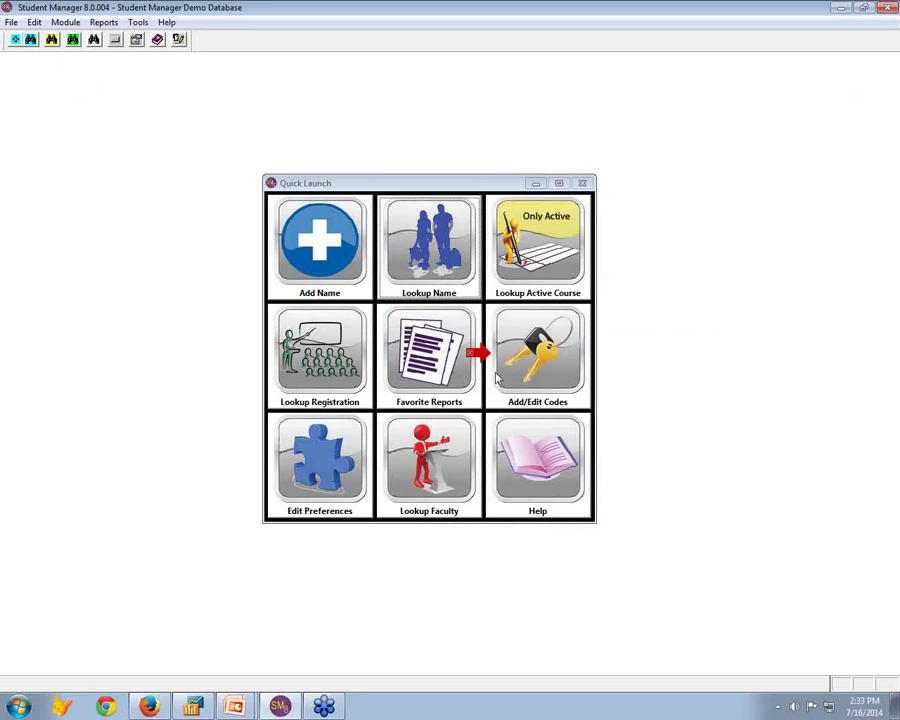
left_click(575, 365)
left_click(607, 257)
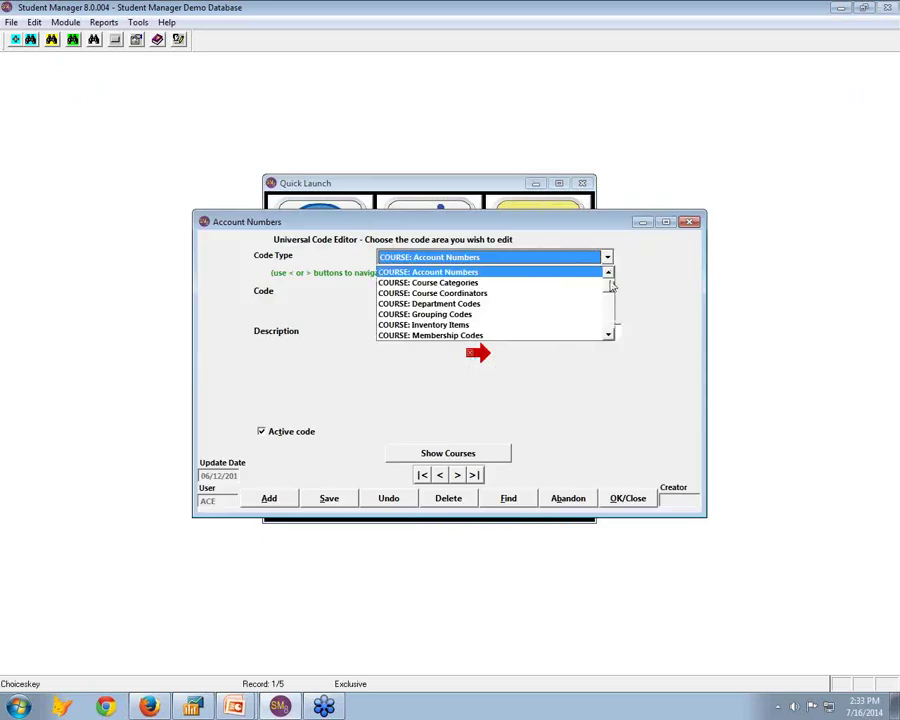
left_click_drag(610, 288, 606, 306)
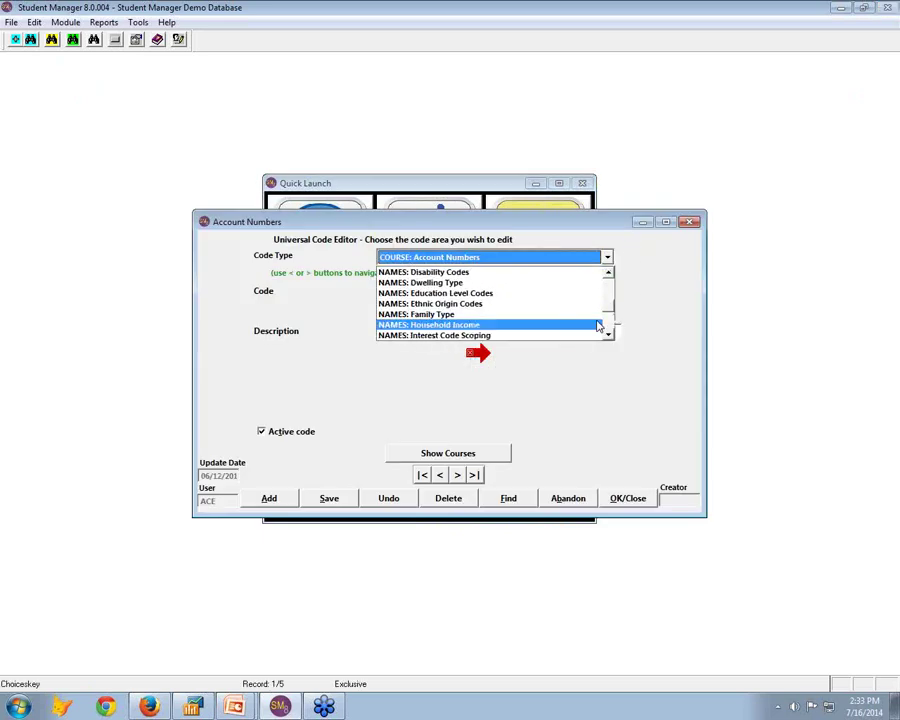
scroll(590, 334, "down", 2)
left_click(503, 326)
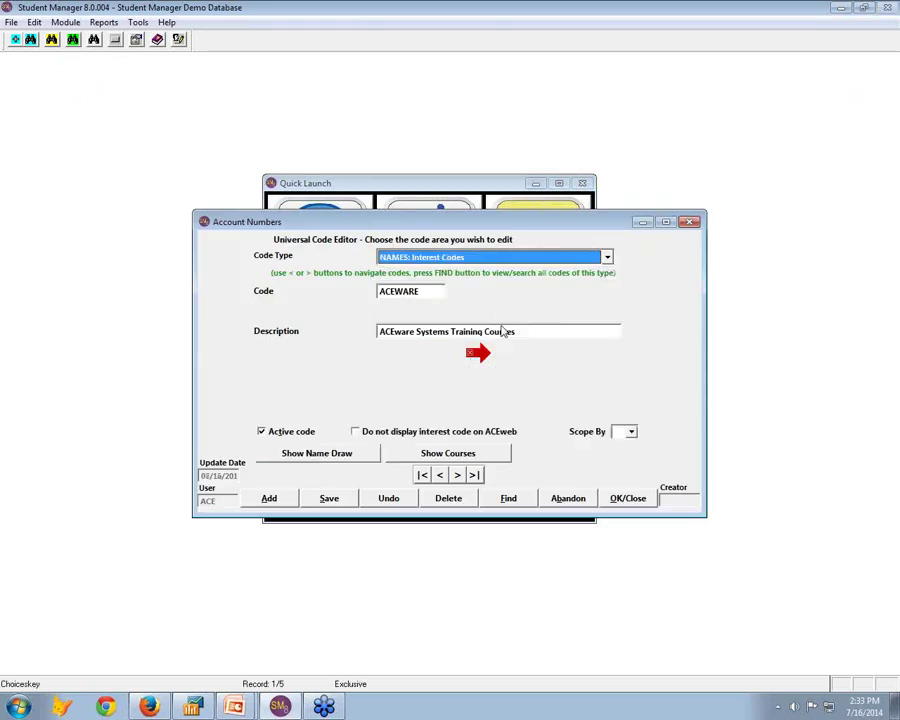
left_click(506, 500)
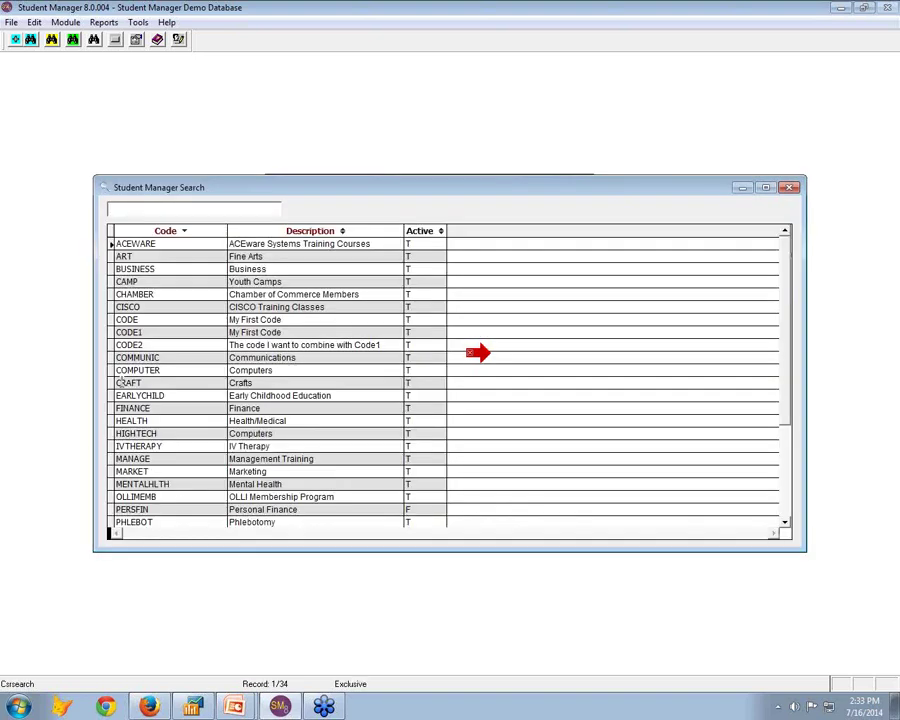
double_click(125, 382)
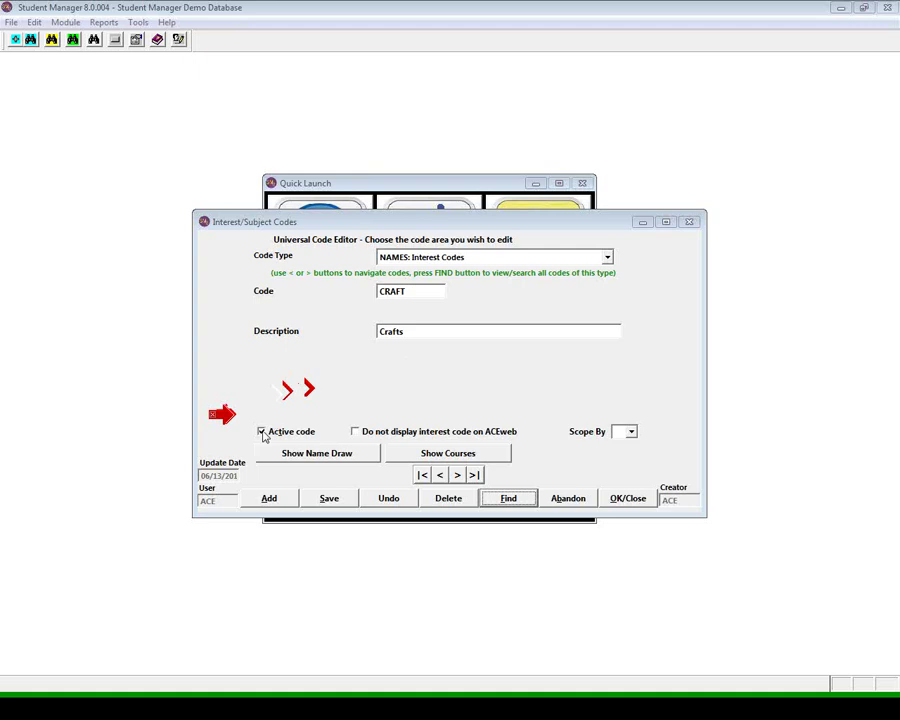
Try deactivating the CRAFT code and hiding it from ACEweb, restore both settings, and close the code editor.
left_click(262, 432)
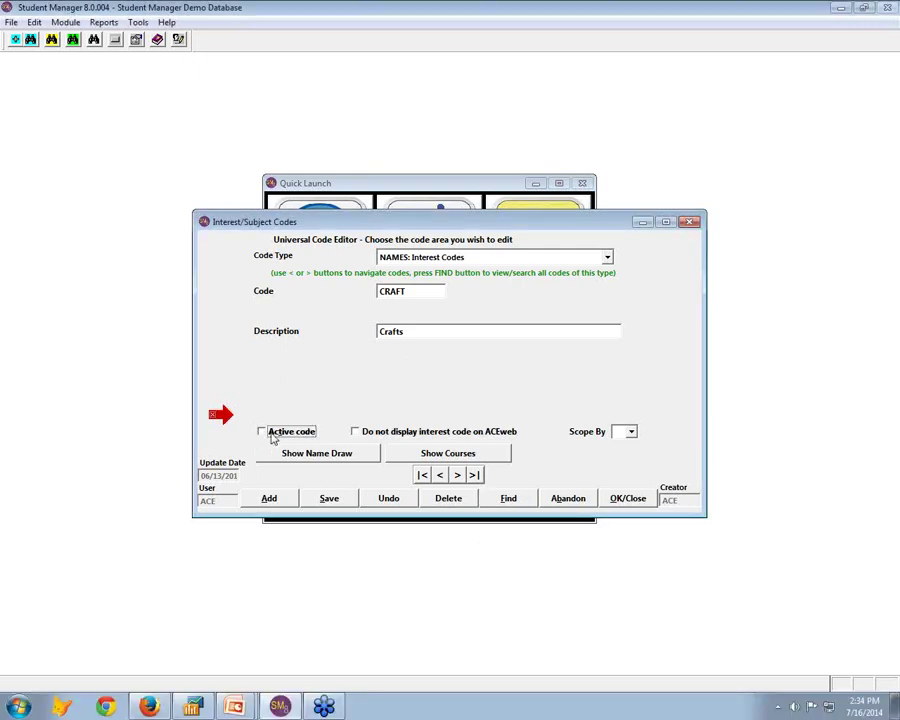
mouse_move(284, 435)
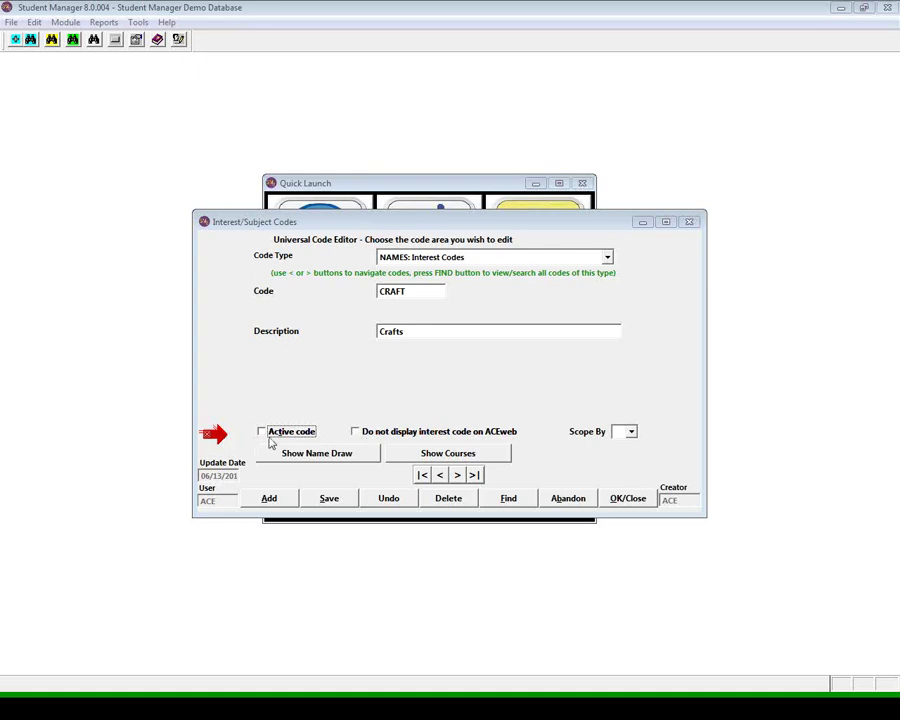
left_click(355, 431)
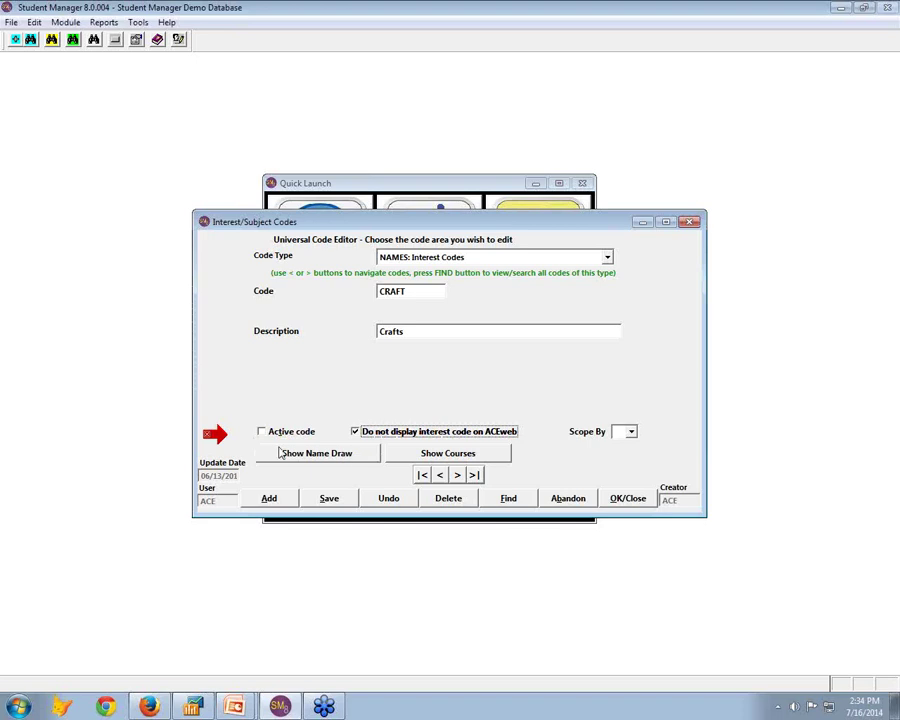
left_click(355, 433)
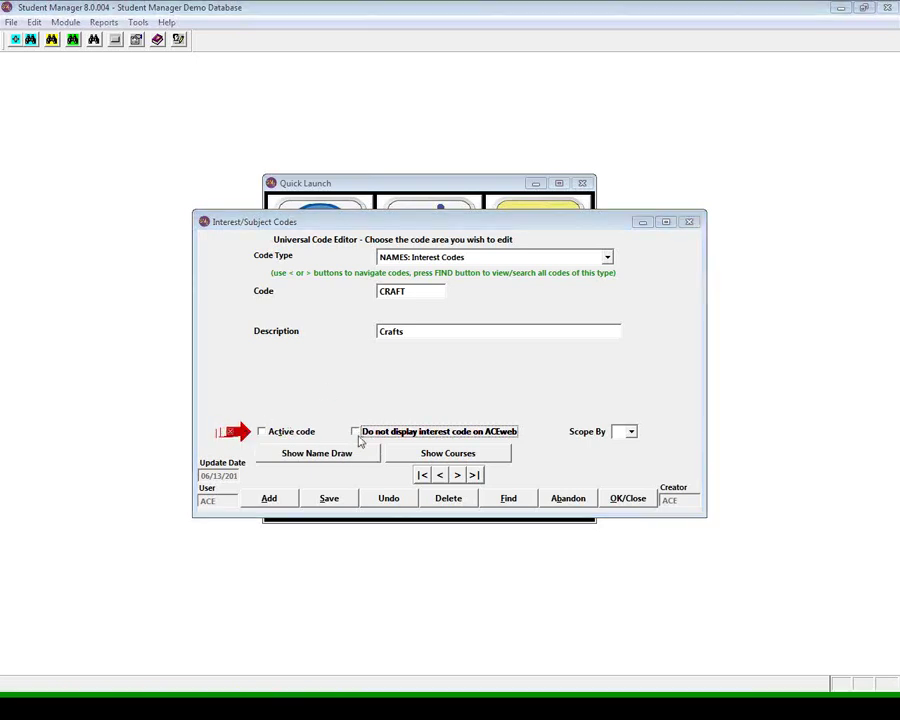
left_click(262, 432)
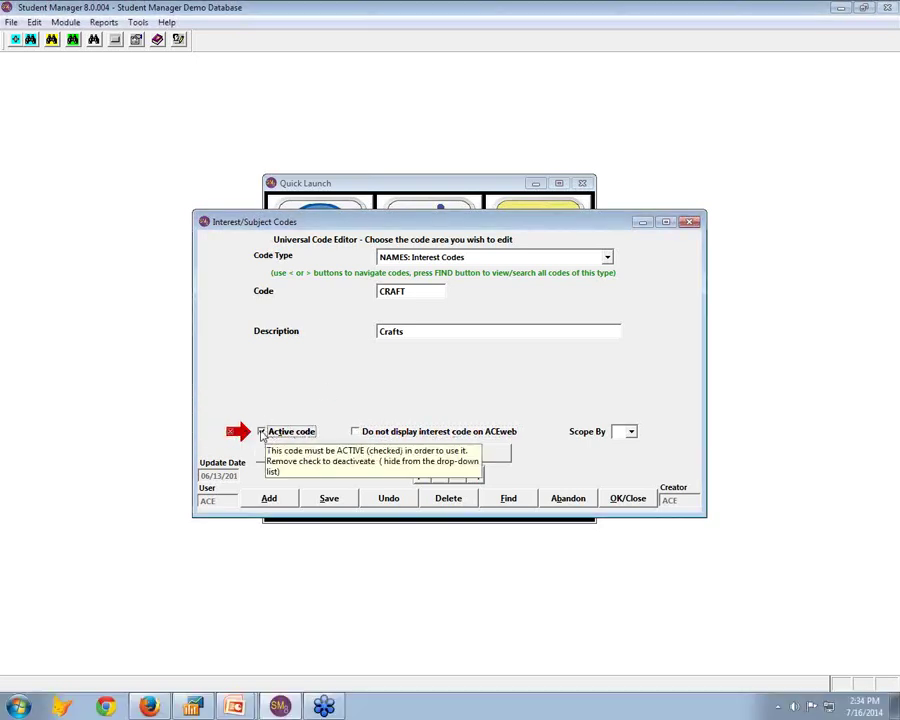
left_click(262, 432)
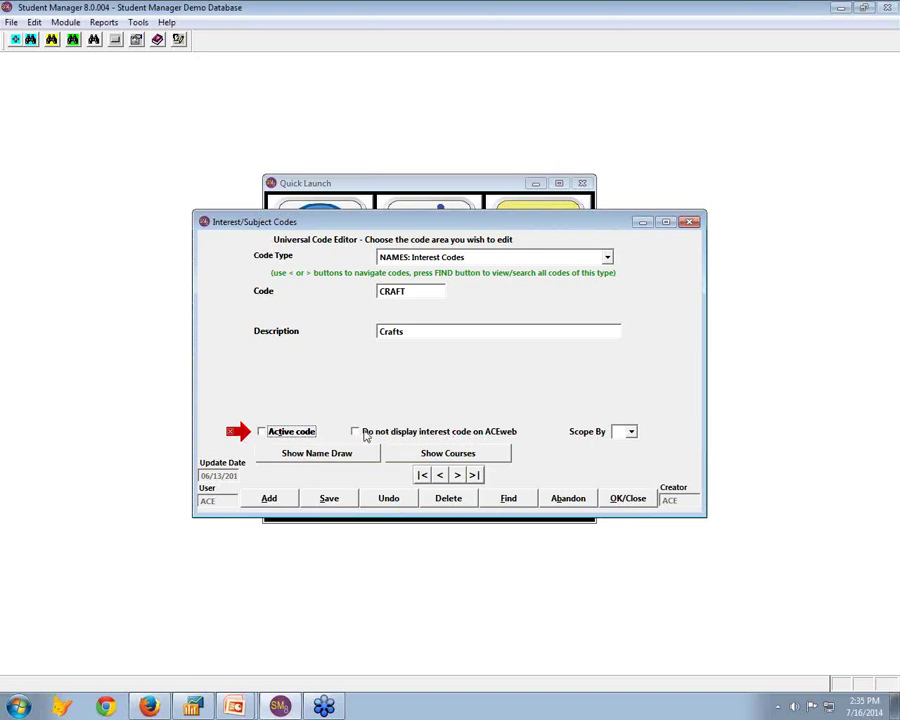
left_click(357, 433)
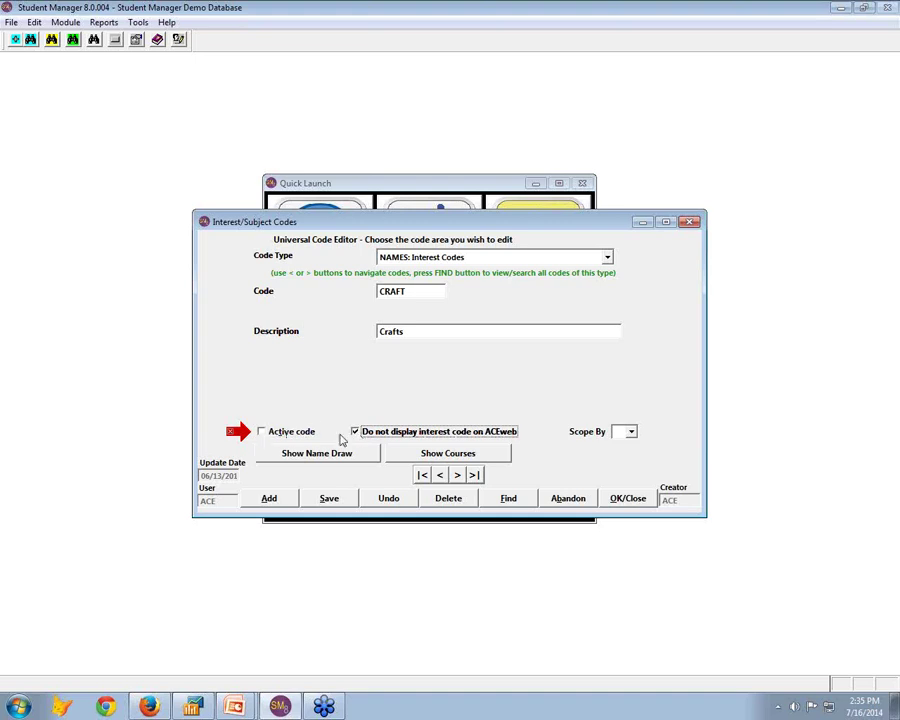
mouse_move(279, 437)
left_click(355, 431)
left_click(262, 432)
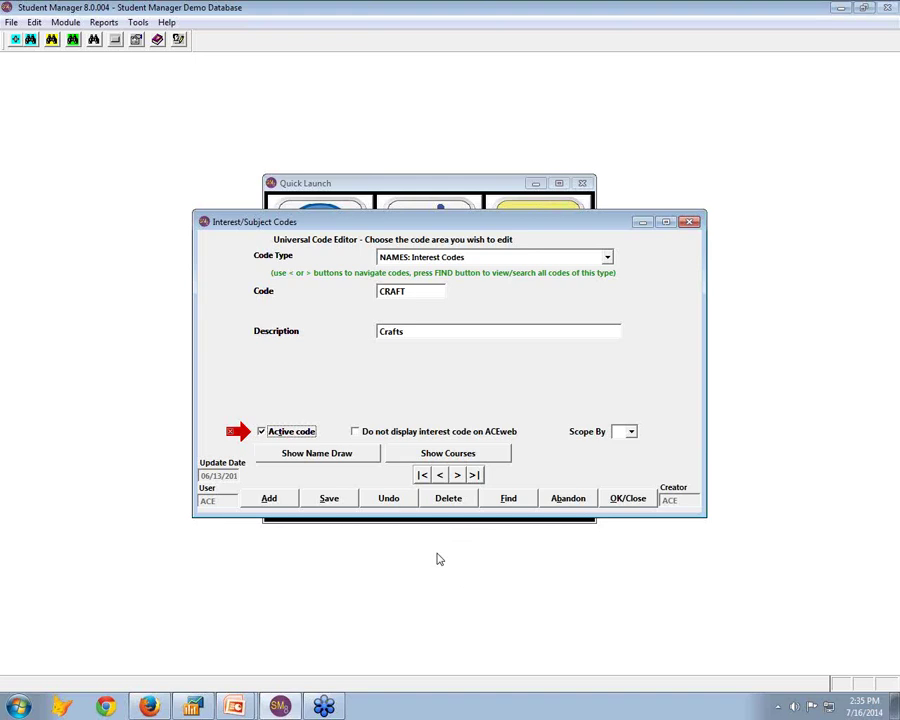
mouse_move(234, 705)
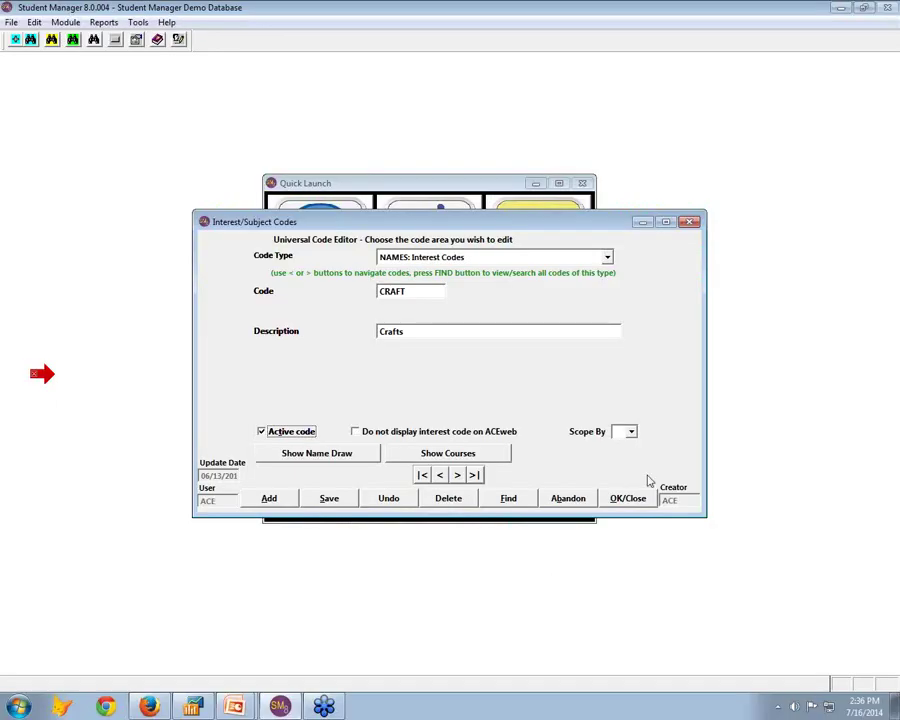
left_click(628, 499)
Look up and open a person's name record, and check its Occupation, Organization and Source code lists without changing them.
left_click(381, 270)
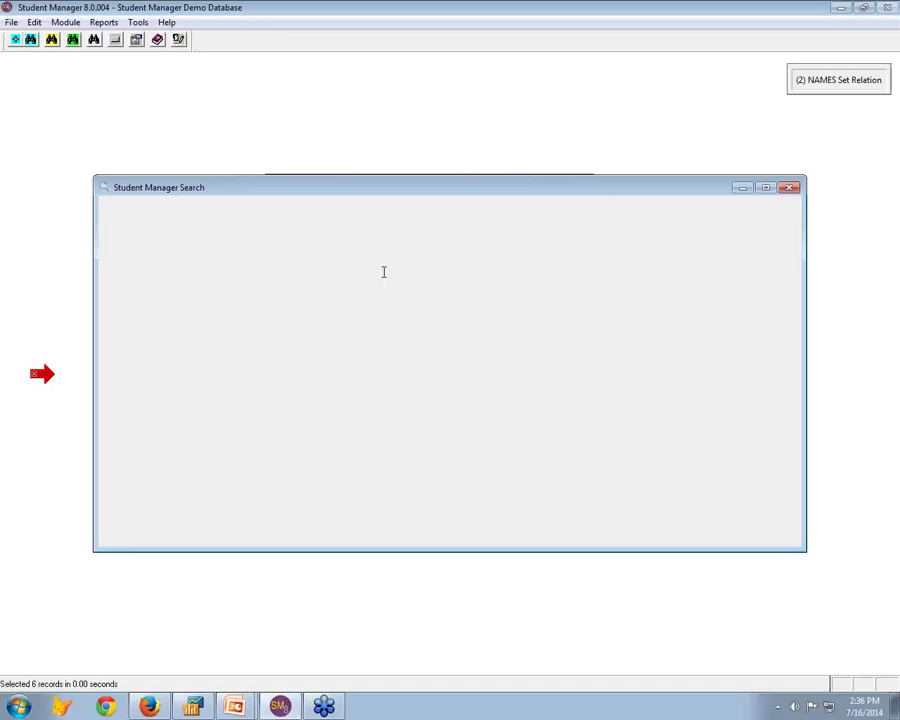
double_click(315, 370)
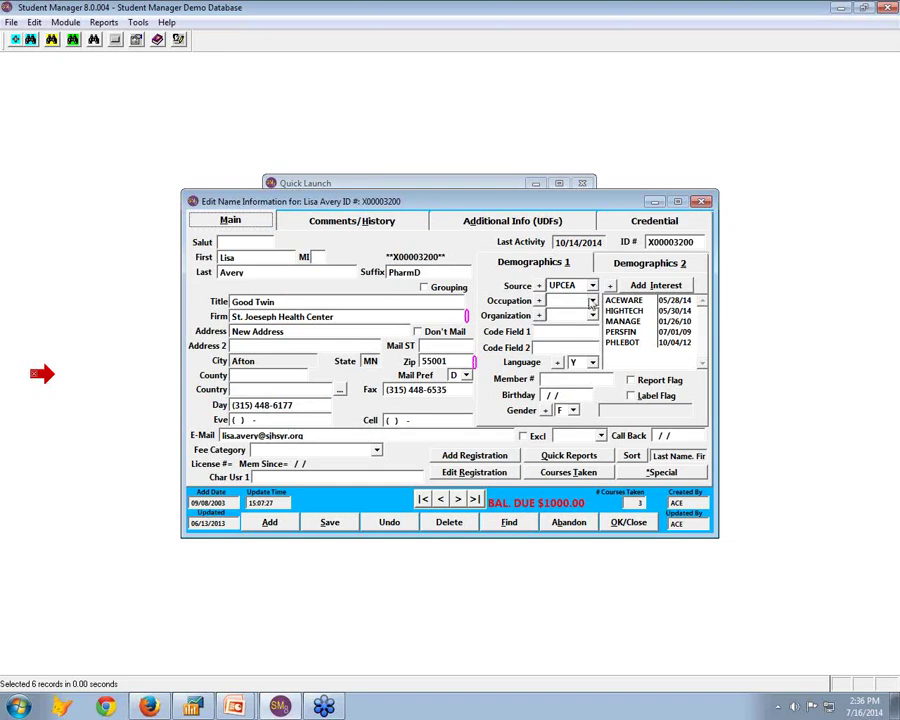
left_click(592, 300)
left_click(592, 315)
left_click(592, 315)
left_click(593, 316)
left_click(592, 286)
left_click(593, 286)
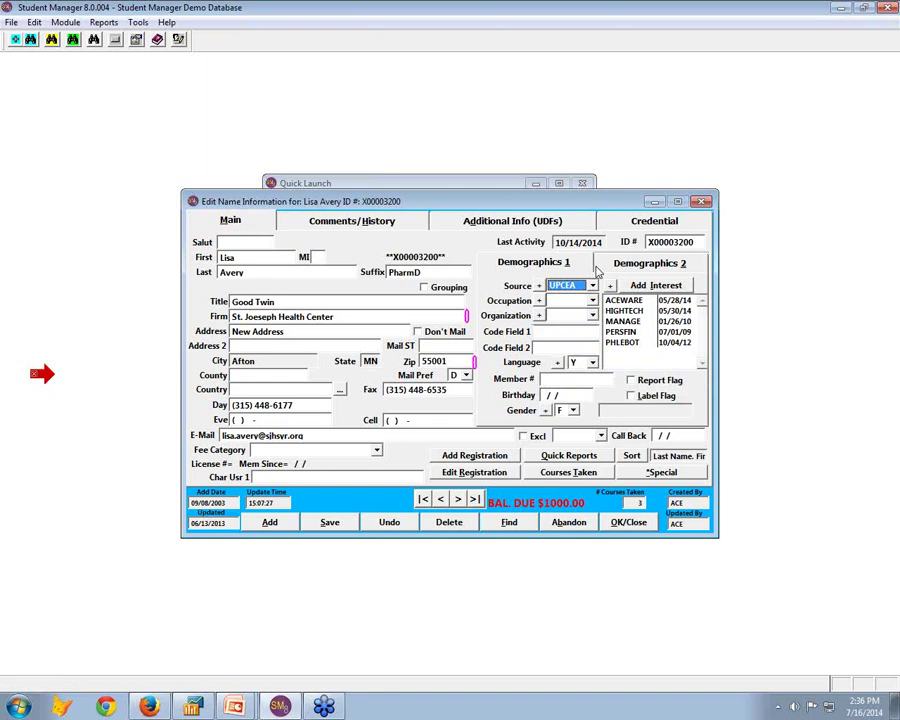
Switch to the PowerPoint slide show and advance through the Code Reporting slides to the Quick Views slide.
mouse_move(234, 705)
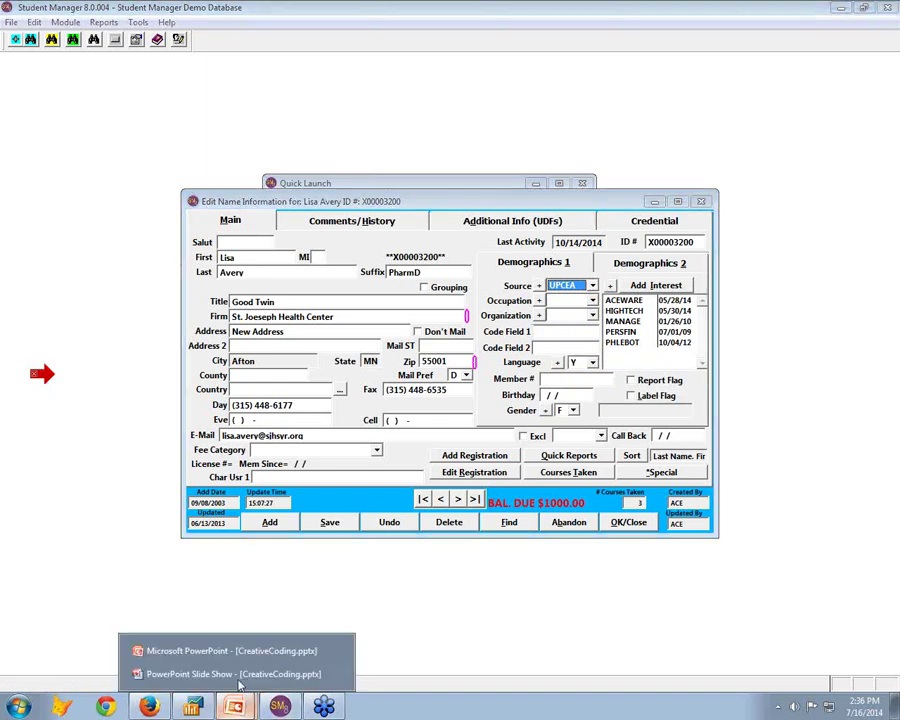
left_click(239, 683)
left_click(240, 685)
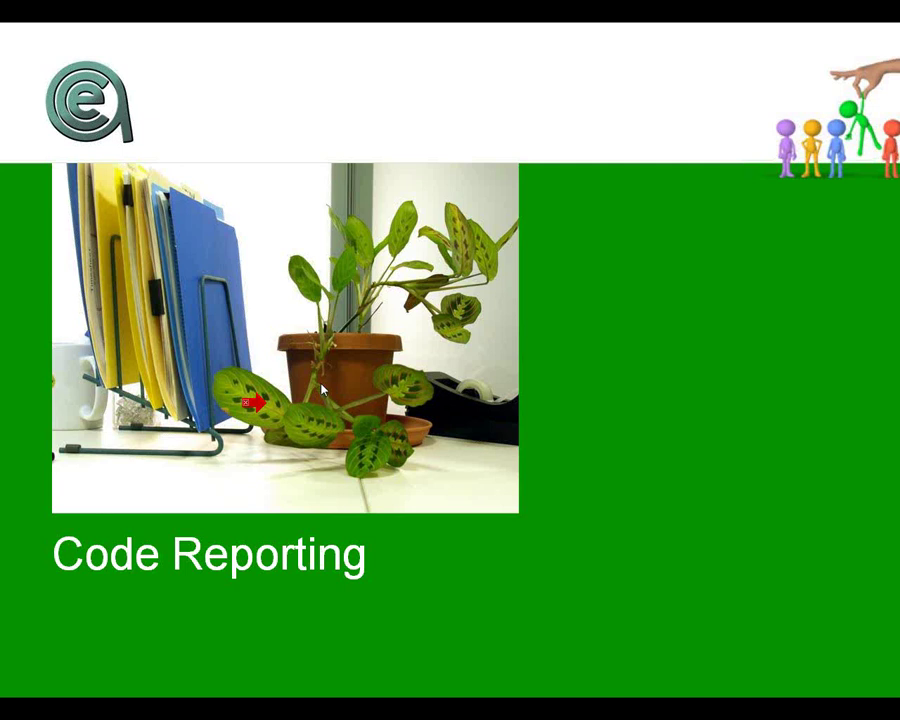
key("Right")
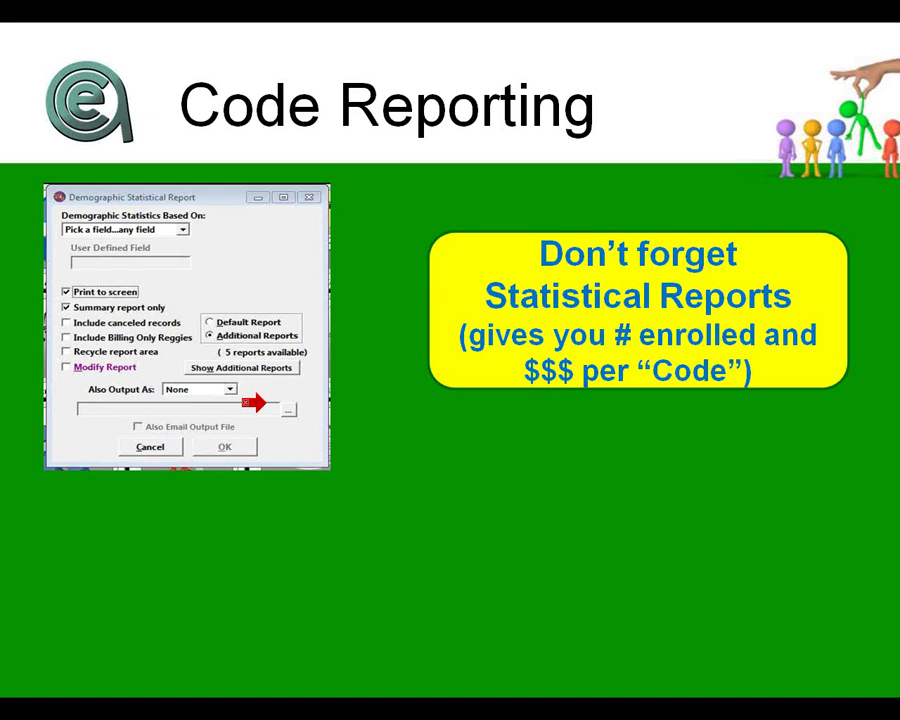
key("space")
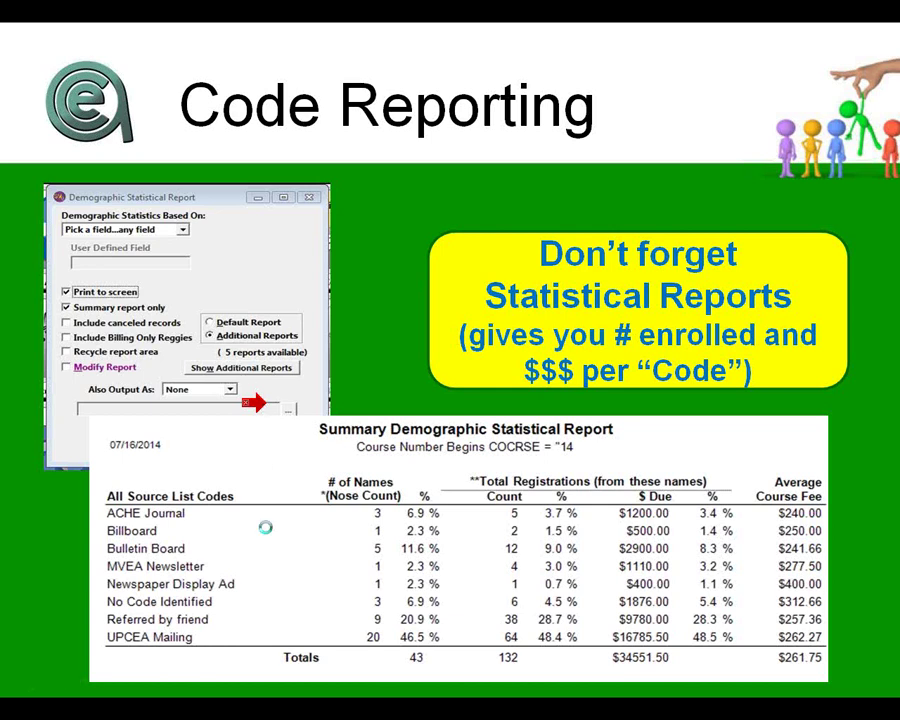
key("space")
key("Left")
key("Right")
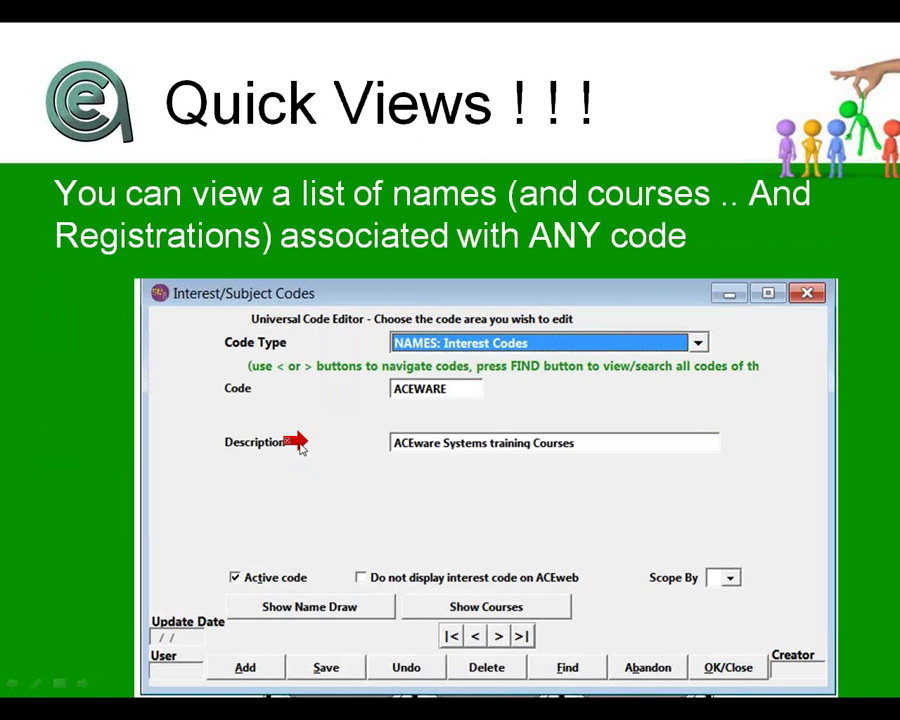
left_click_drag(298, 446, 108, 553)
key("e")
left_click_drag(104, 573, 205, 607)
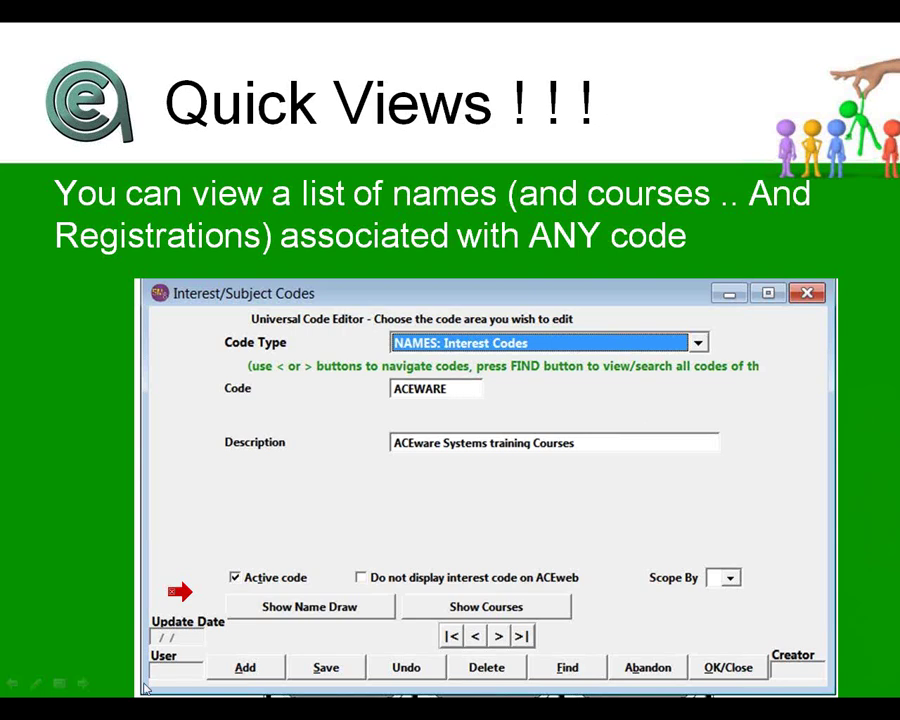
Switch back to Student Manager and close the open name record.
key("alt+Tab")
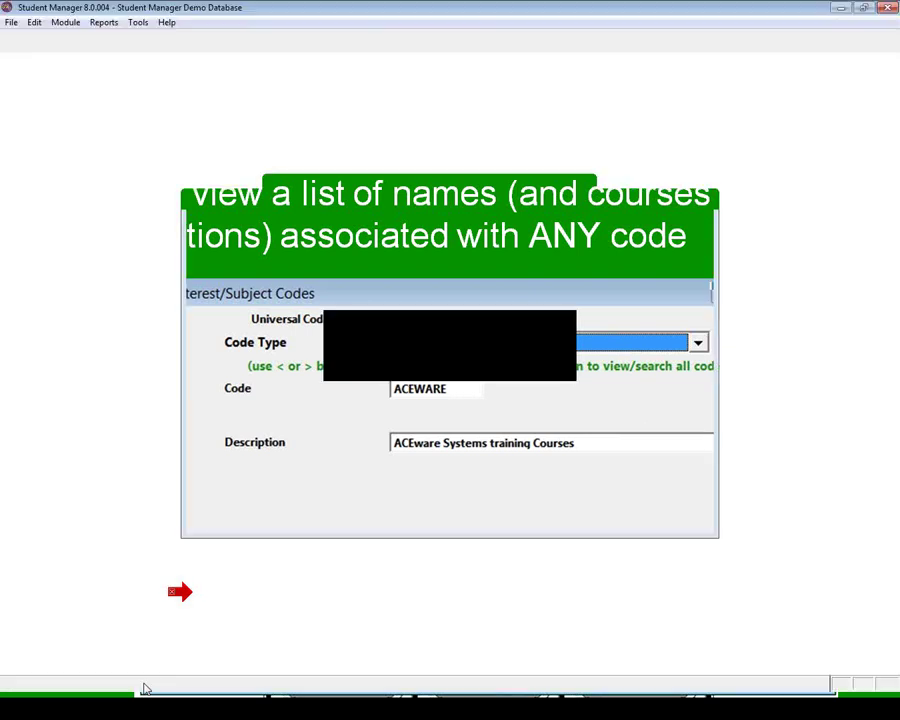
key("Escape")
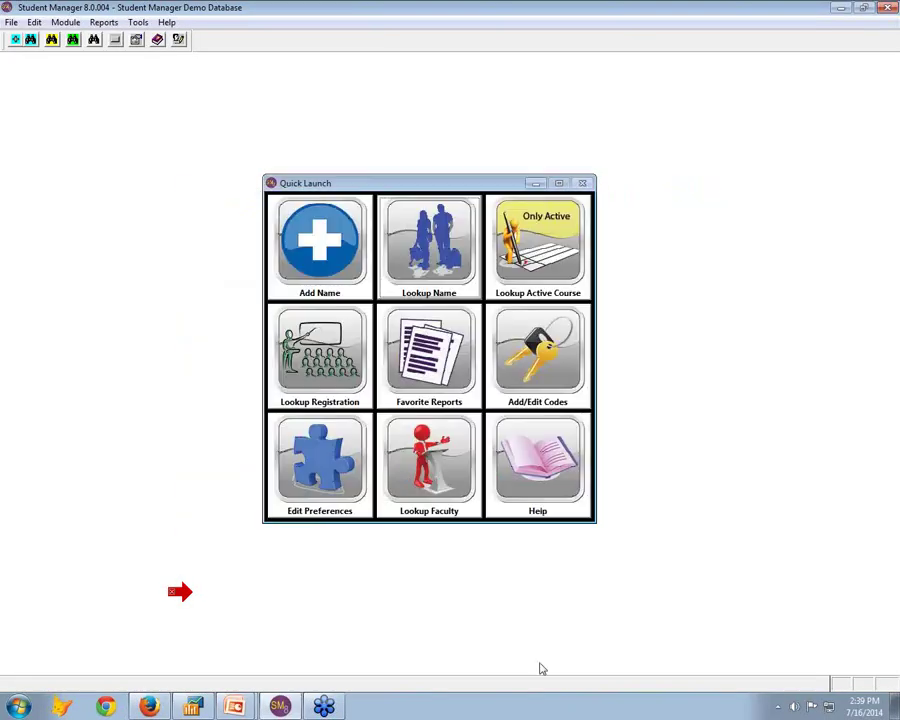
Open the code editor on the course Department Codes and move its window aside.
left_click(537, 355)
left_click(607, 258)
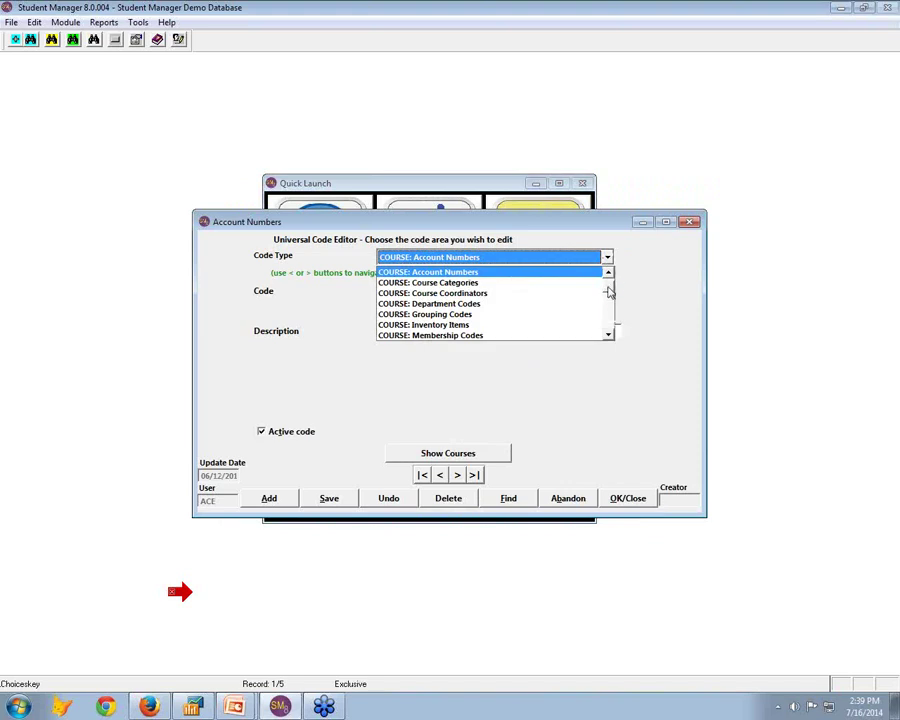
left_click(474, 306)
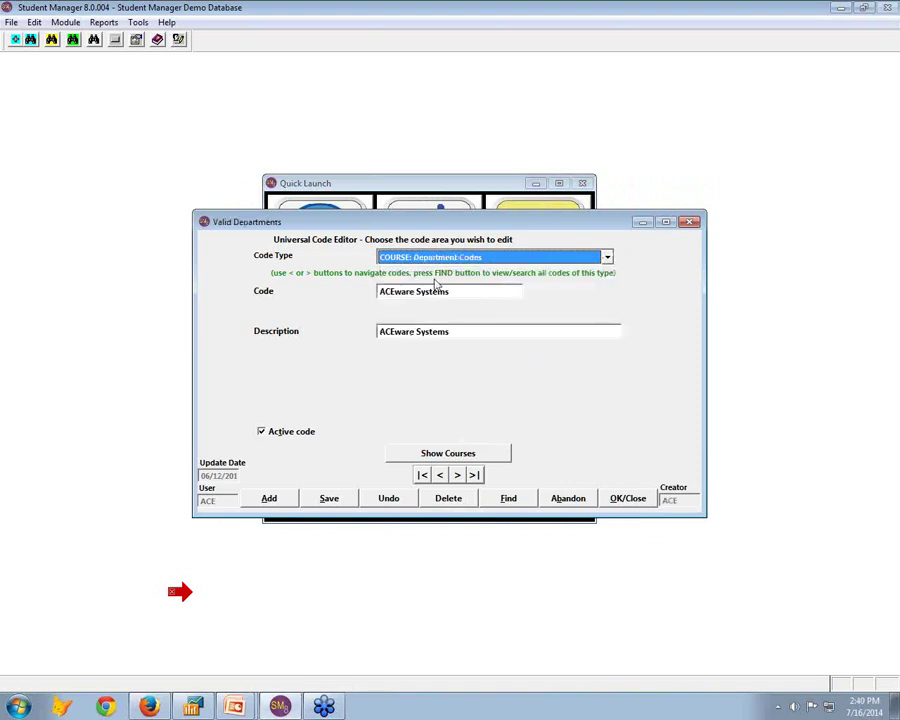
left_click_drag(481, 226, 377, 218)
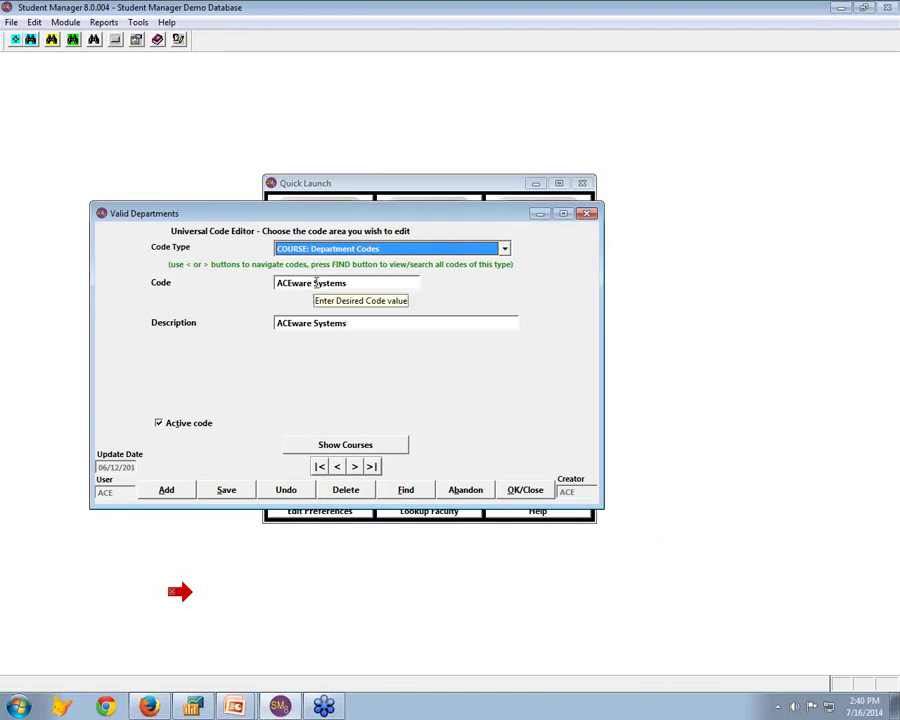
List the courses that use the ACEware Systems department code, grouped by course name, and close the list.
left_click(343, 449)
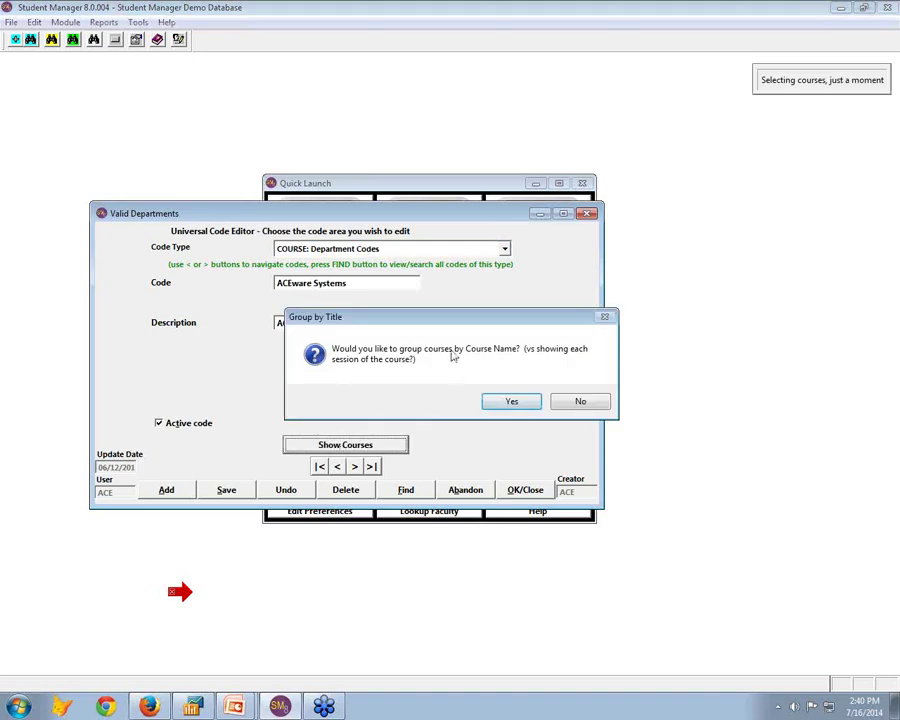
left_click(527, 403)
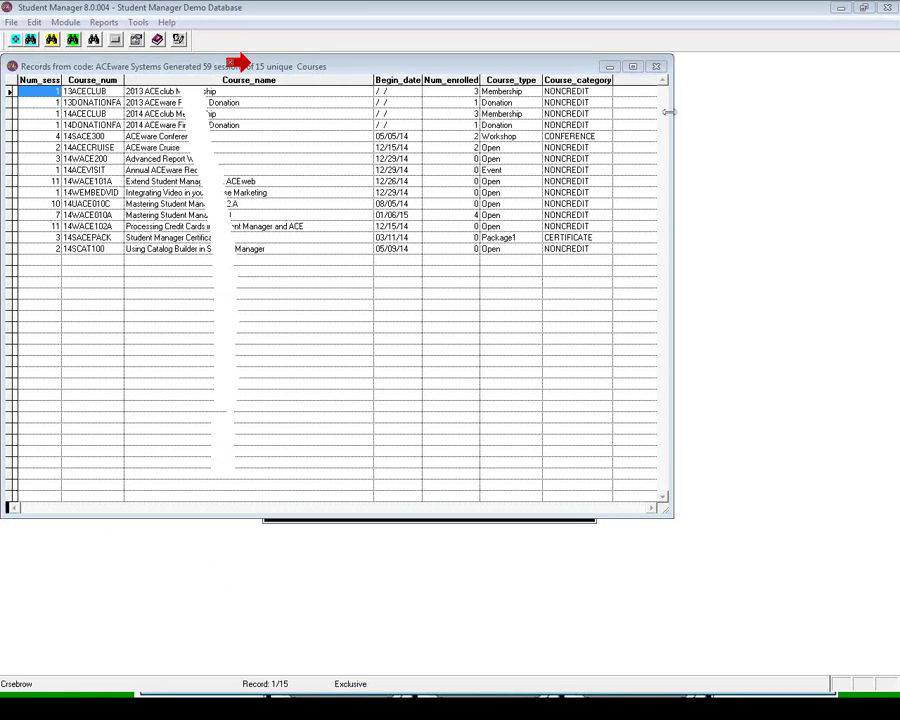
left_click(656, 66)
Change the code type to NAMES: Interest Codes, stopping at the ACEWARE code.
left_click(504, 249)
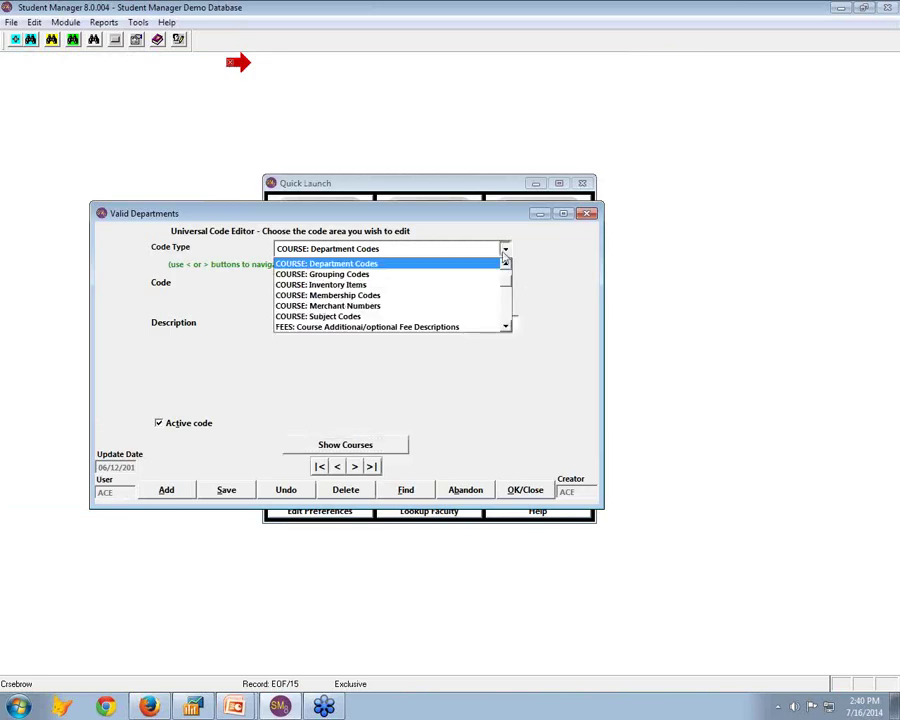
left_click(508, 328)
left_click(508, 328)
left_click(508, 328)
left_click(508, 328)
left_click(508, 328)
left_click(508, 328)
left_click(508, 328)
left_click(508, 328)
left_click(508, 328)
left_click(508, 328)
left_click(508, 328)
left_click(508, 328)
left_click(508, 328)
left_click(508, 328)
left_click(508, 328)
left_click(508, 328)
left_click(508, 328)
left_click(508, 328)
left_click(508, 328)
left_click(508, 328)
left_click(396, 318)
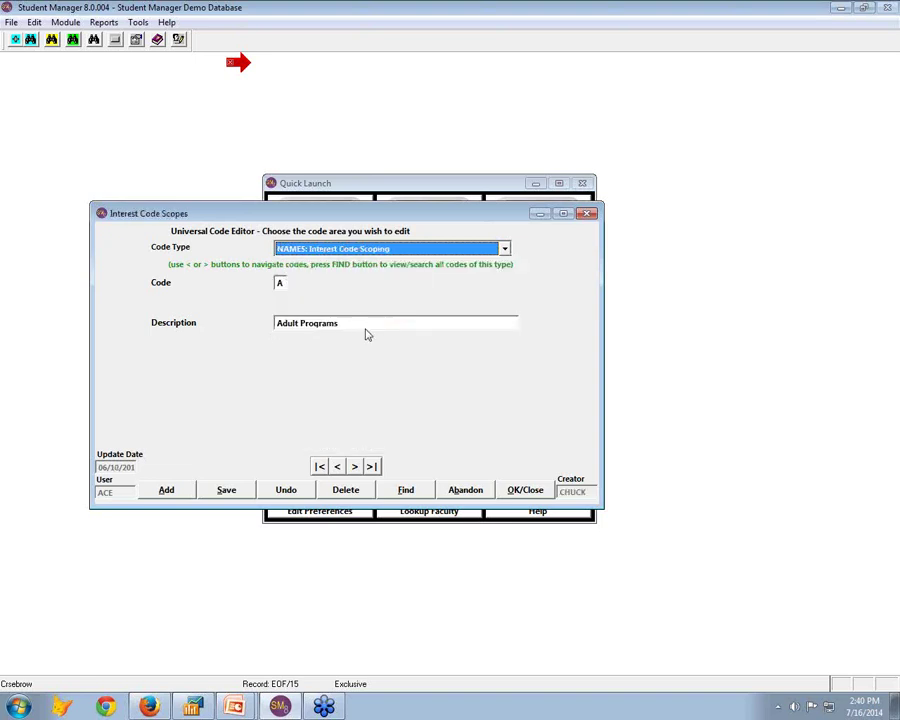
left_click(506, 252)
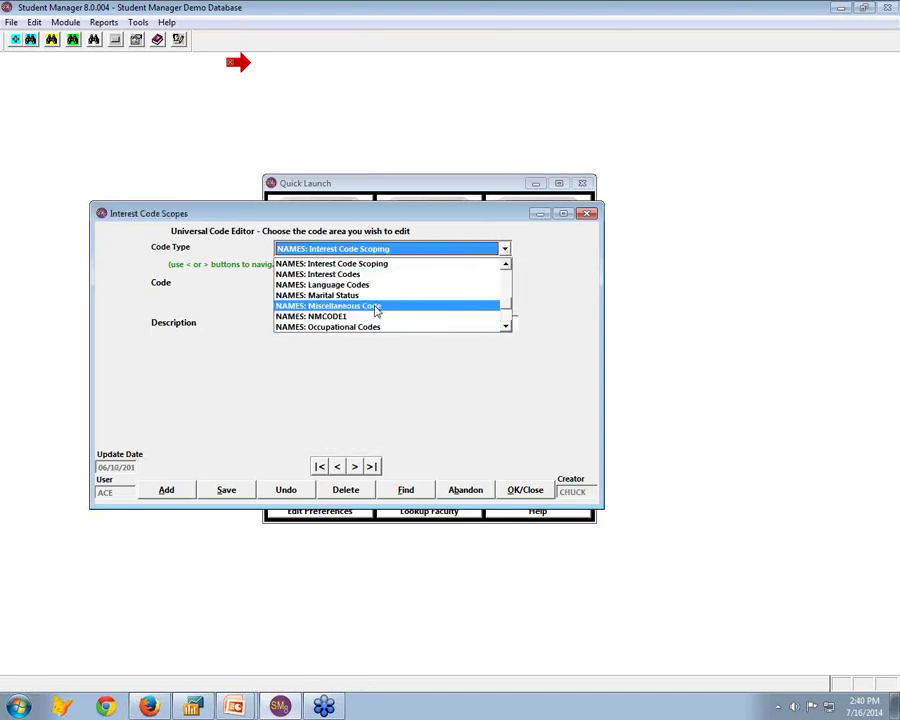
left_click(345, 284)
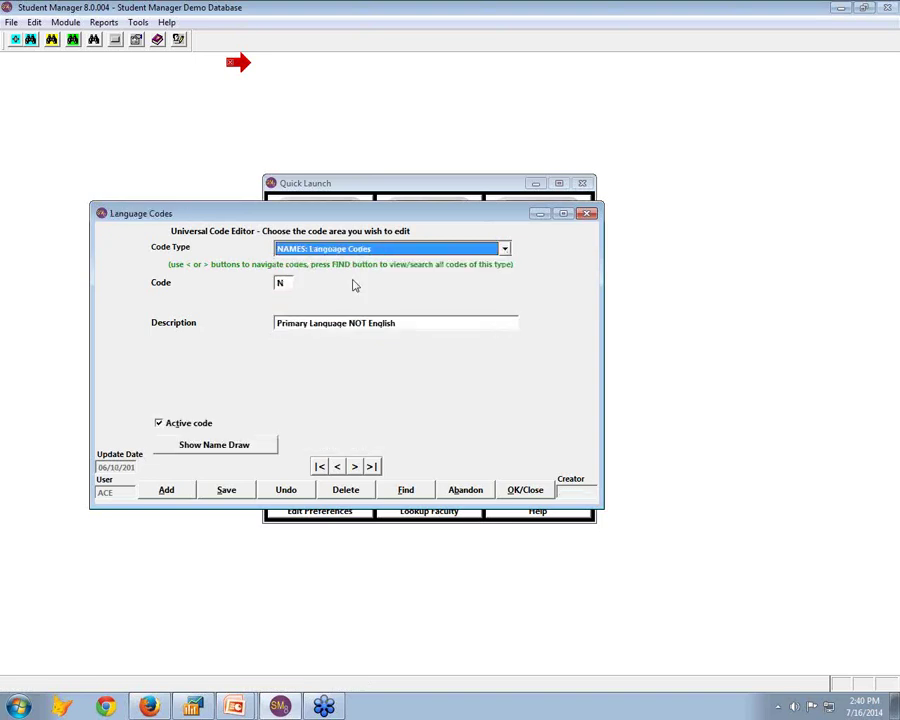
left_click(505, 249)
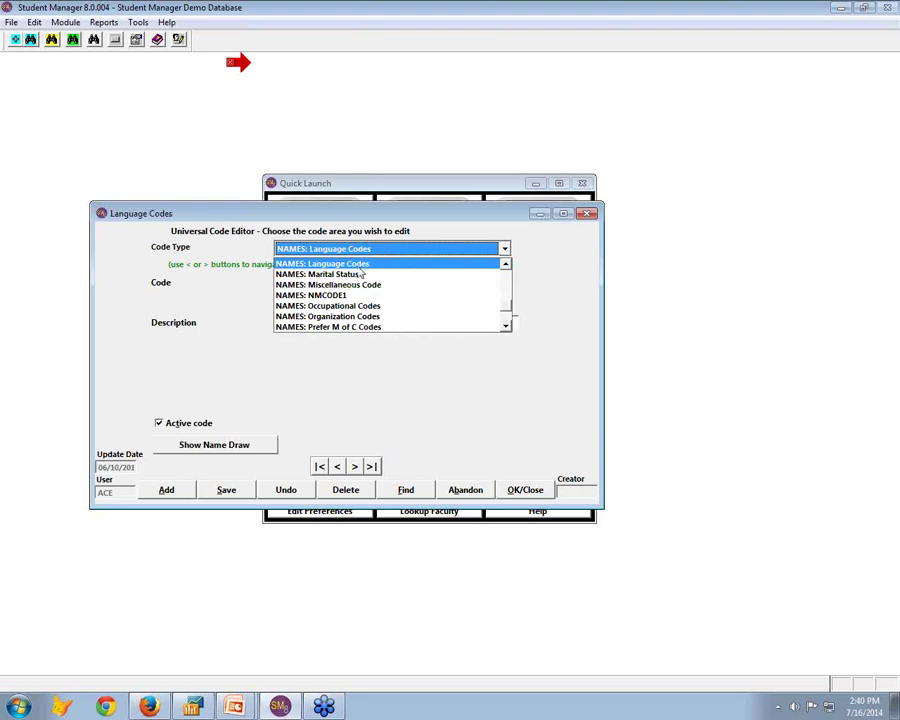
left_click(506, 263)
left_click(390, 272)
key("Up")
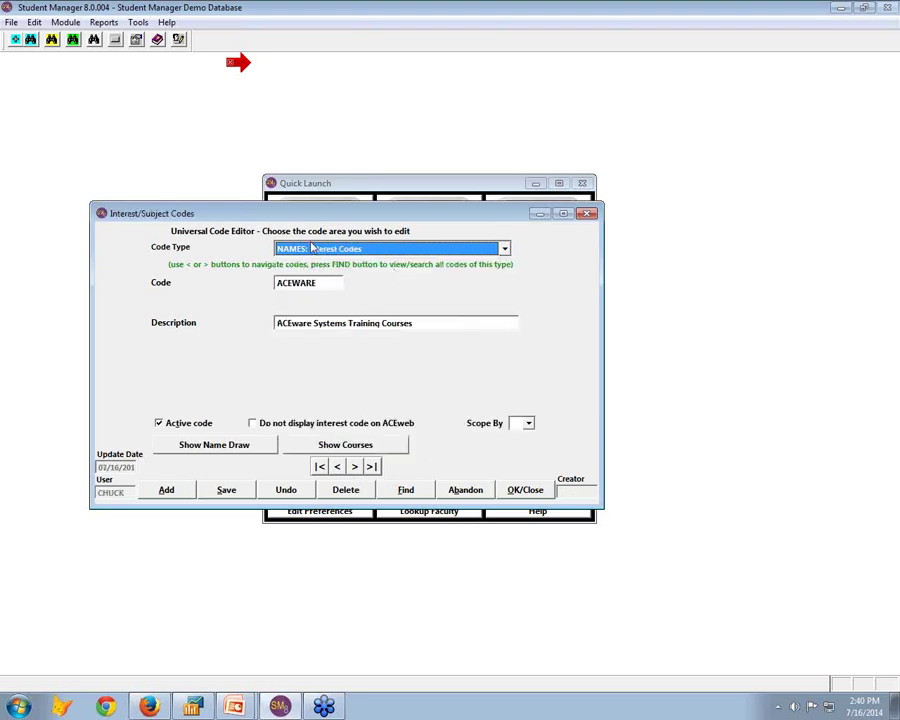
List the names carrying the ACEWARE interest code sorted by date added, examine the list to its end, and close it.
left_click(231, 452)
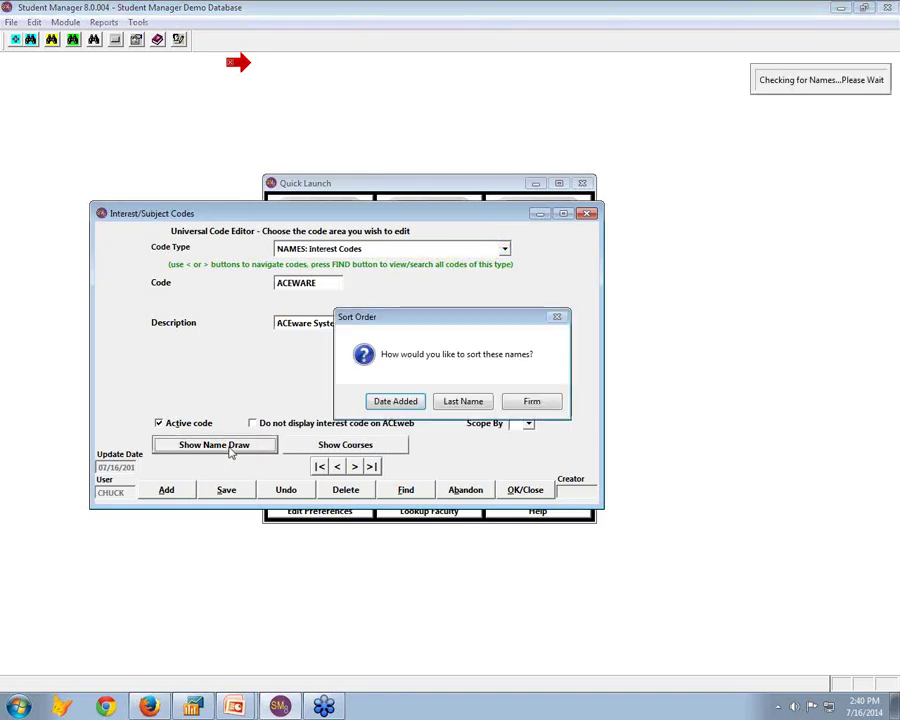
left_click(407, 401)
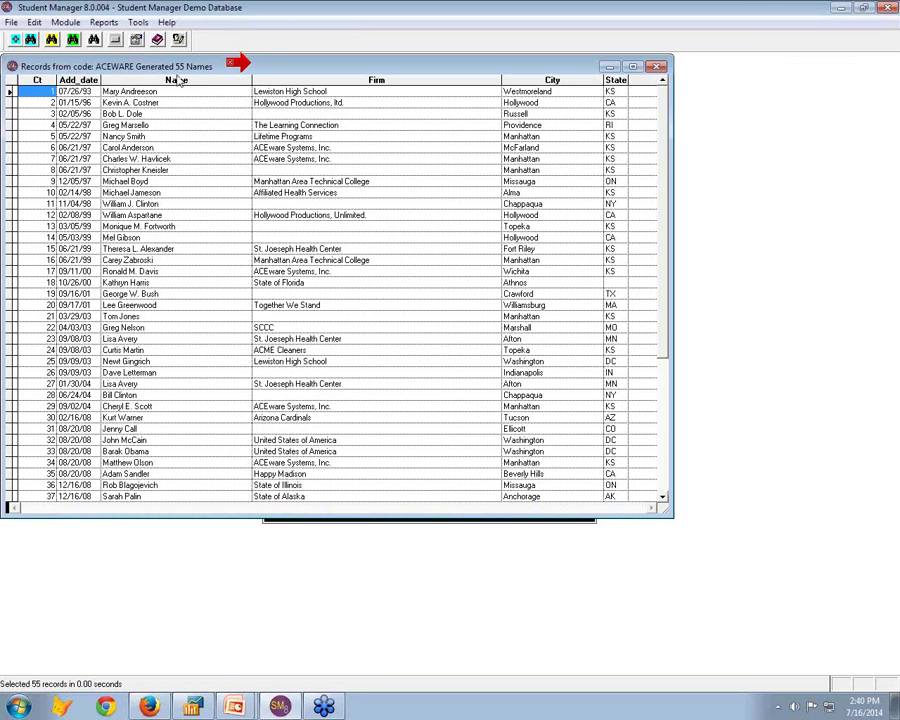
left_click(657, 66)
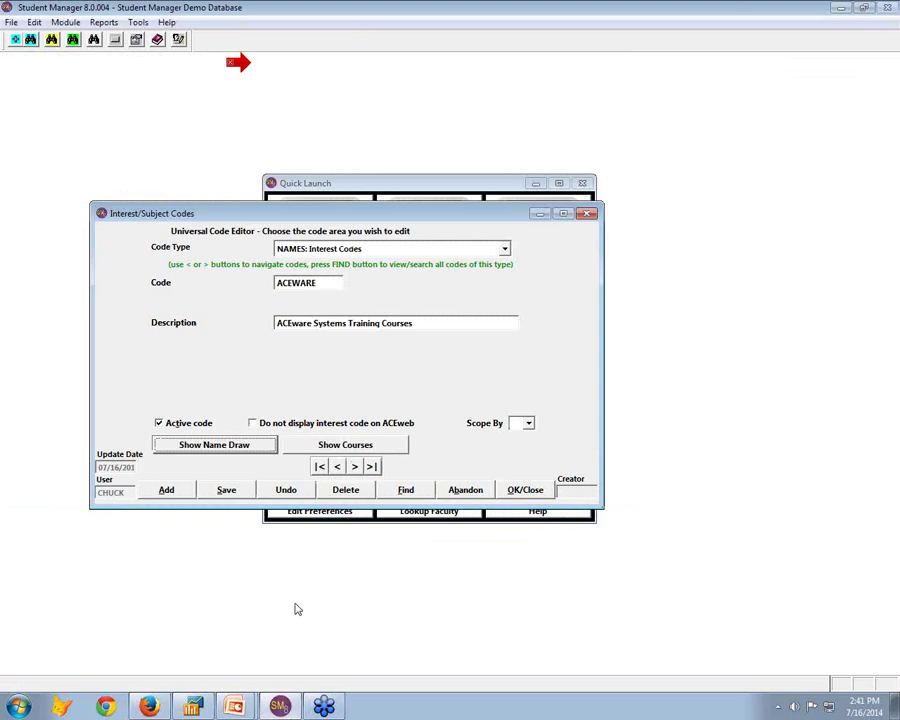
left_click(255, 451)
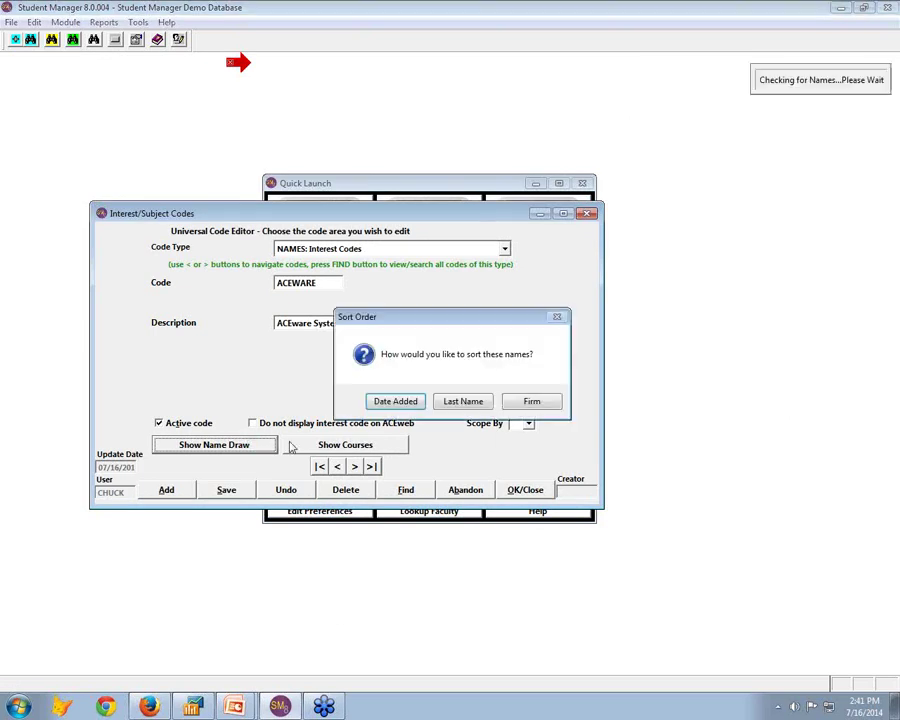
left_click(419, 404)
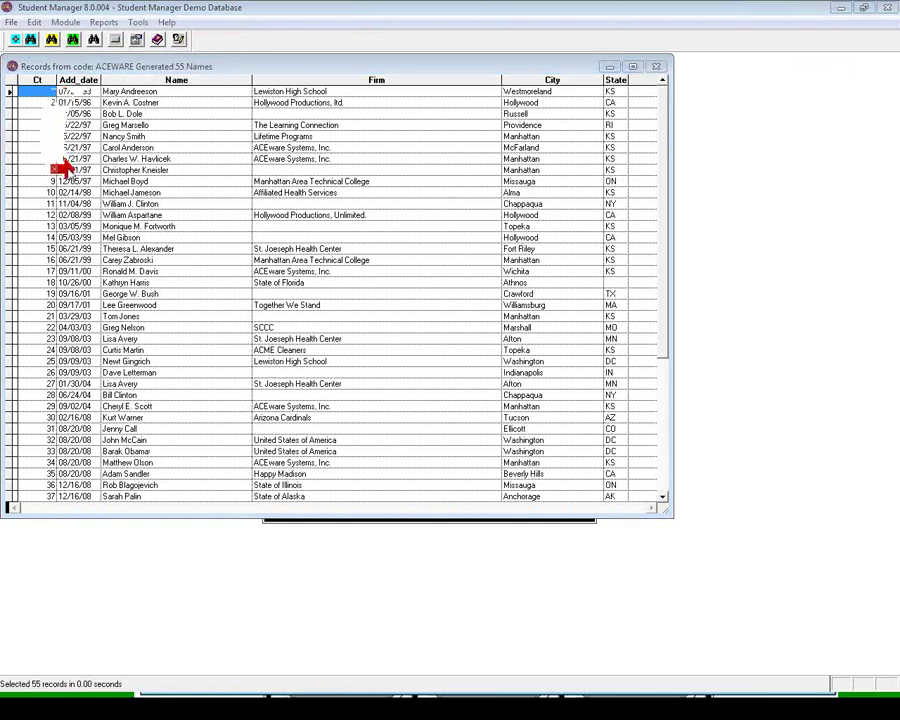
left_click(665, 355)
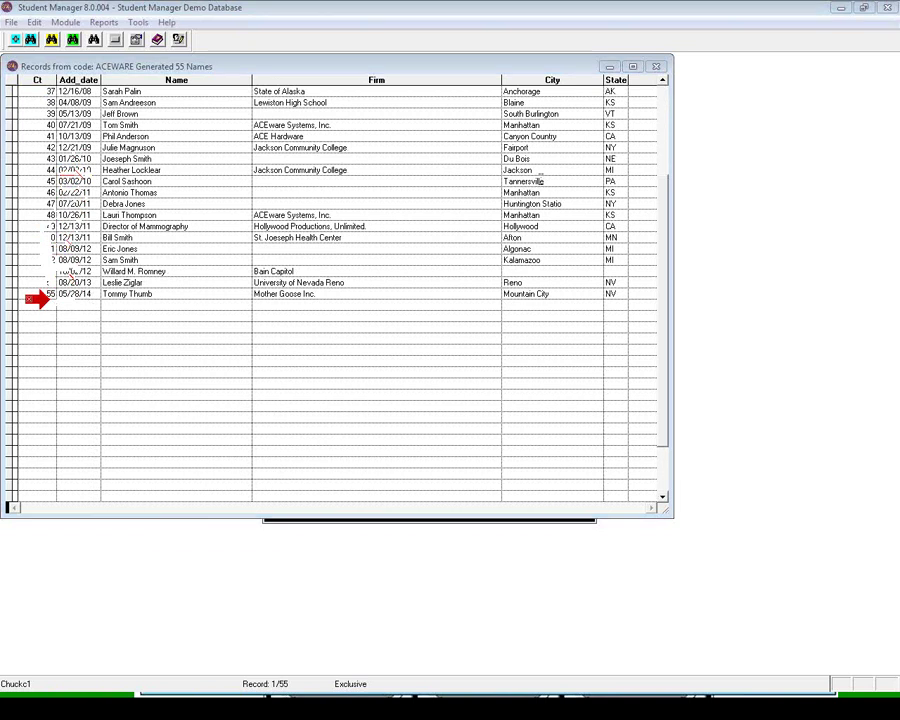
left_click(656, 66)
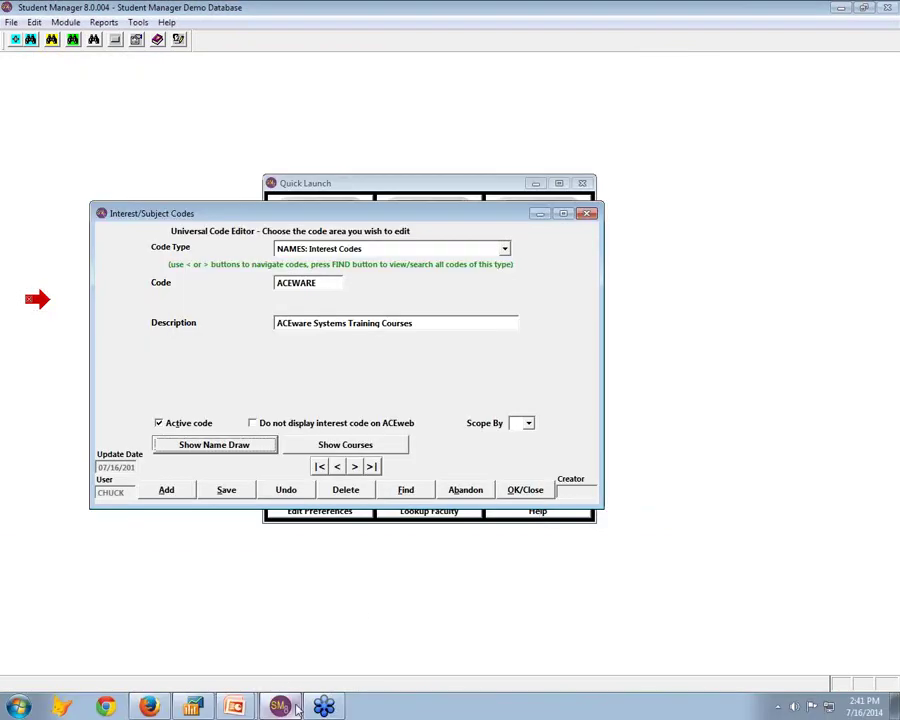
Switch to the PowerPoint slide show and advance from Quick Views through the coding tips to the STAMP functions slide.
mouse_move(240, 707)
left_click(241, 671)
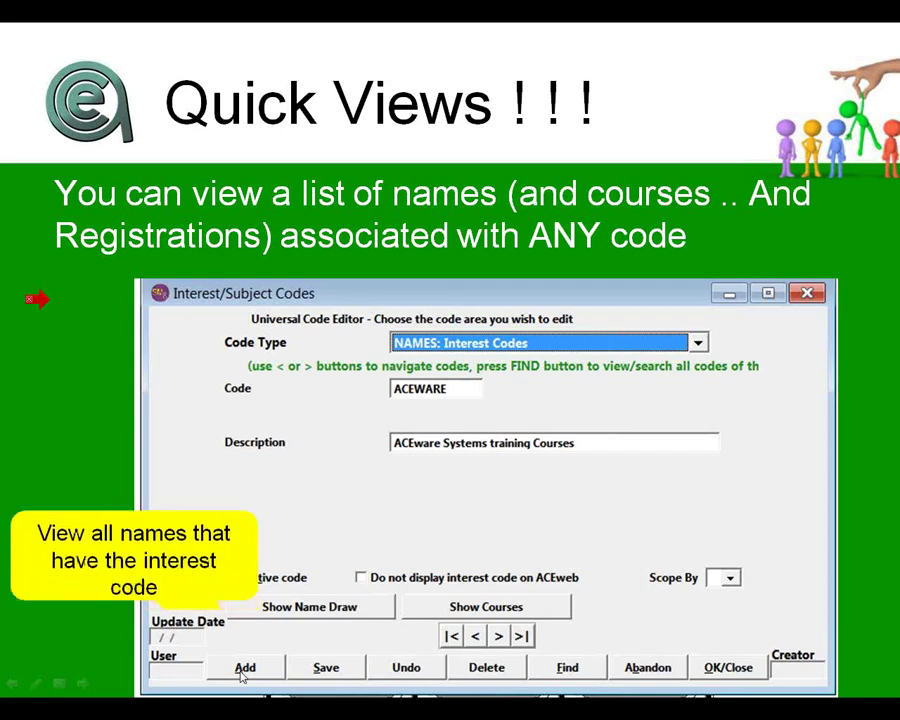
left_click(632, 460)
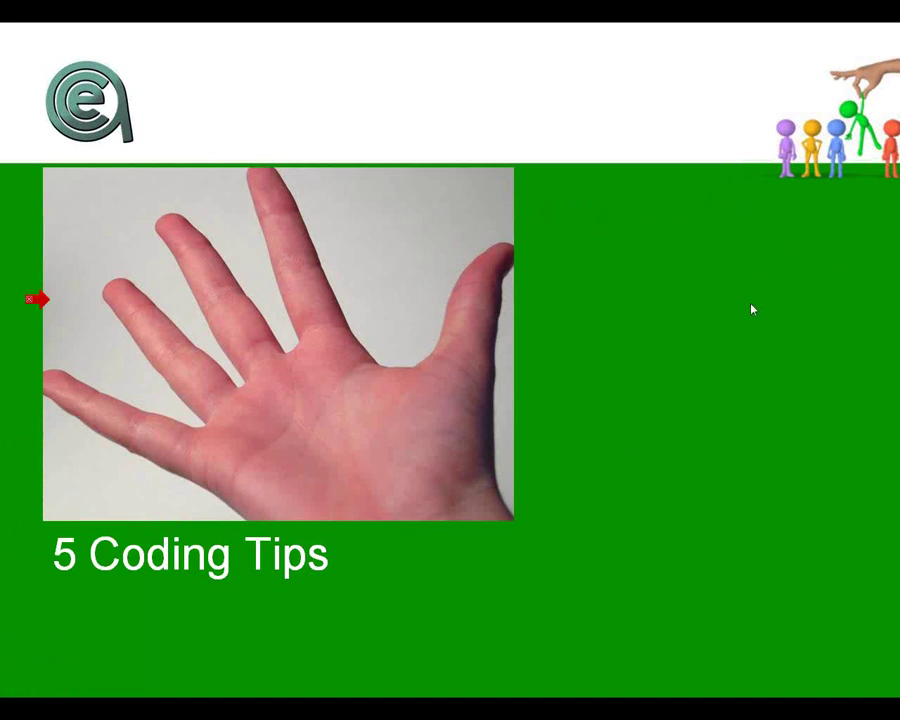
key("Right")
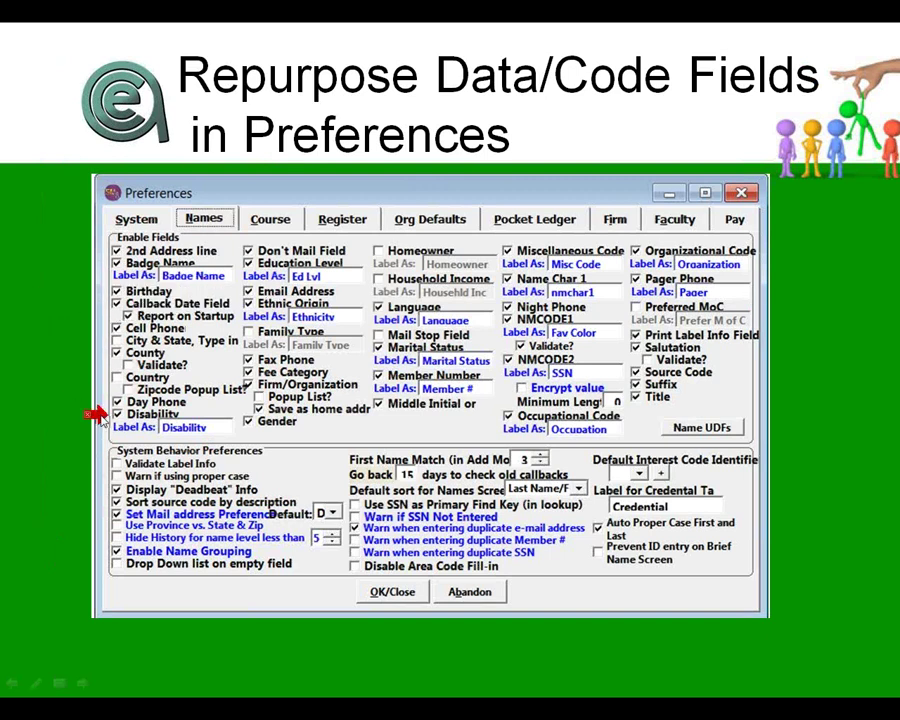
left_click_drag(90, 412, 226, 376)
key("e")
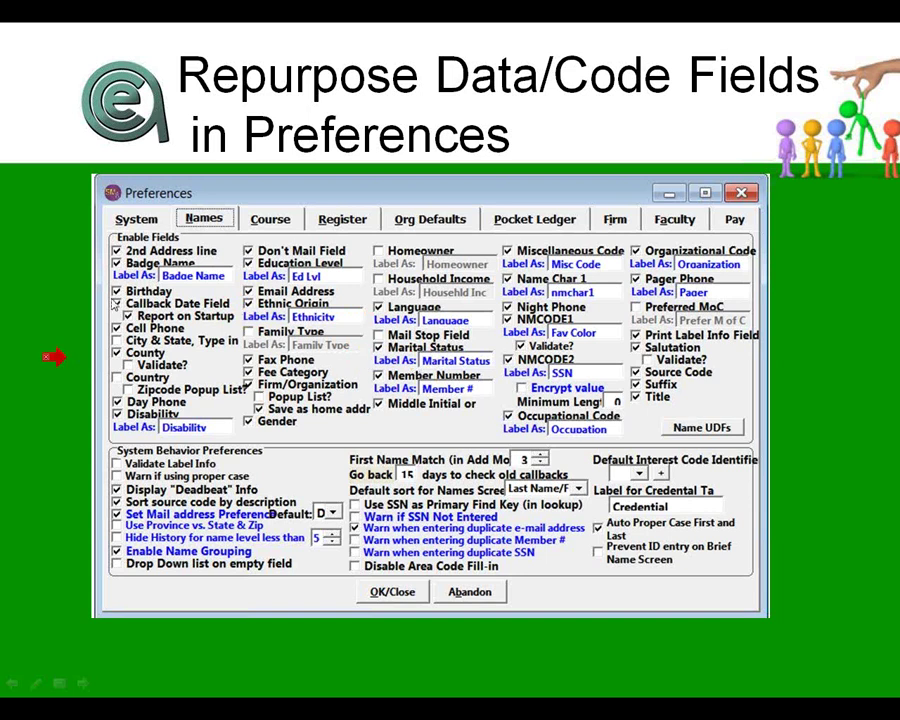
key("Right")
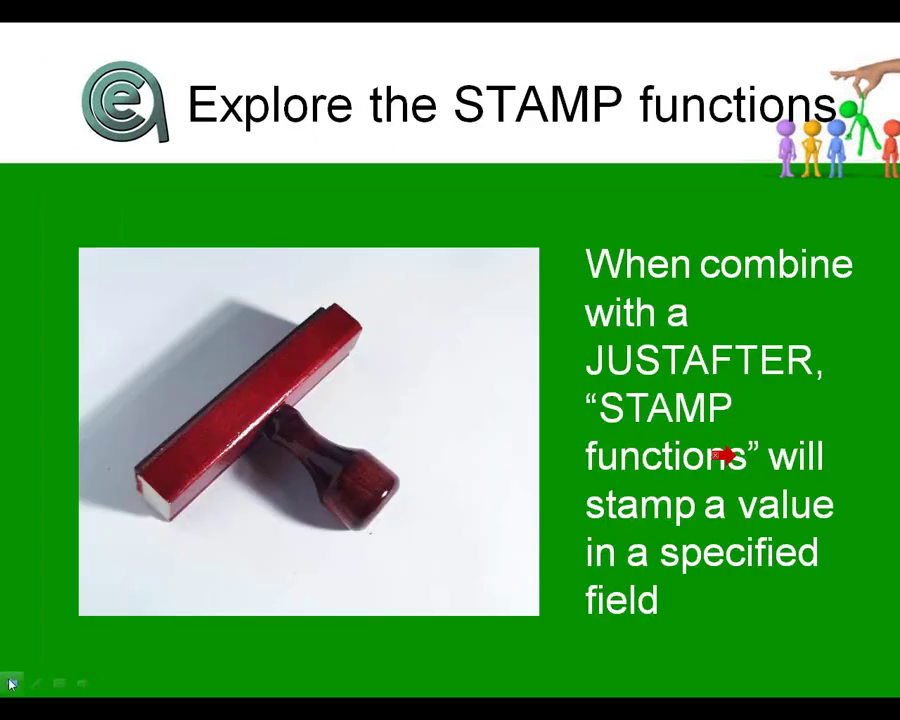
Switch to the online help guide in Firefox and collapse the Report Functions and Student Manager Topics sections of its contents.
left_click(10, 683)
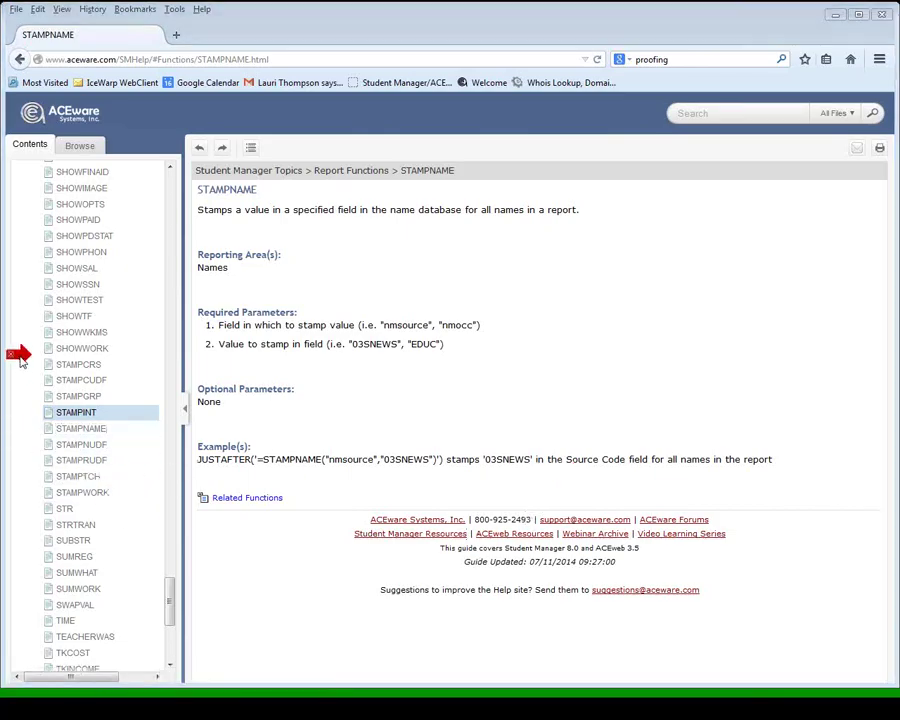
left_click_drag(173, 595, 171, 170)
left_click(33, 480)
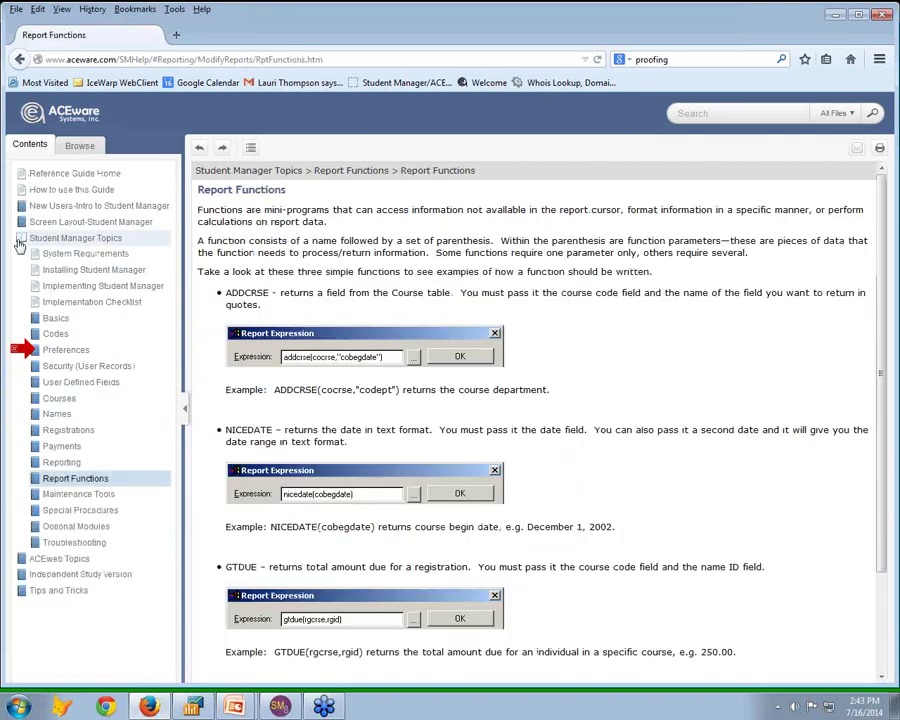
left_click(40, 238)
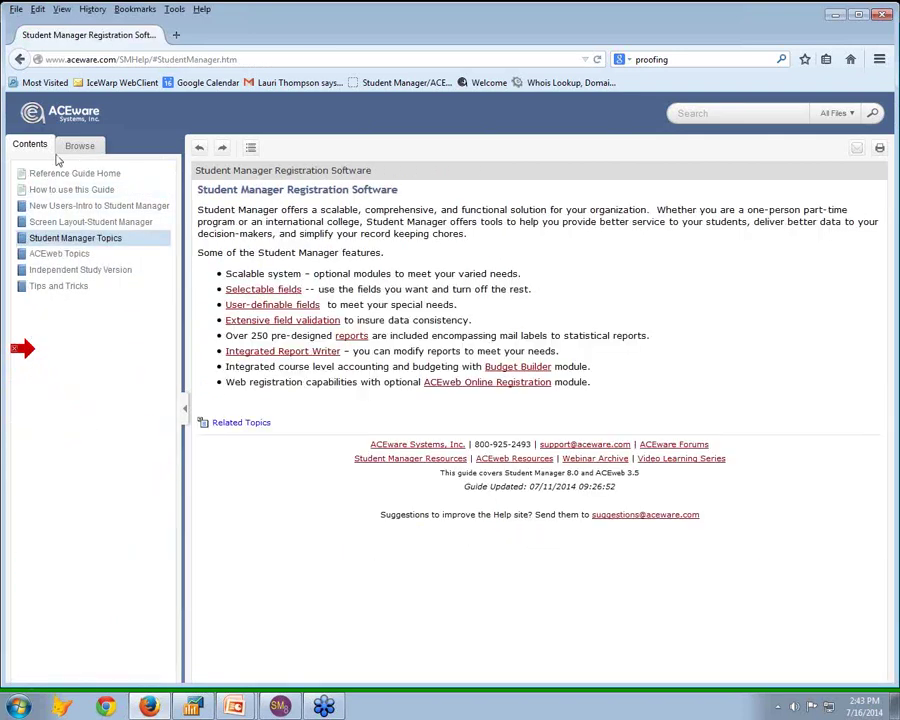
Open the STAMPNAME help page under Student Manager Topics, Report Functions.
left_click(21, 241)
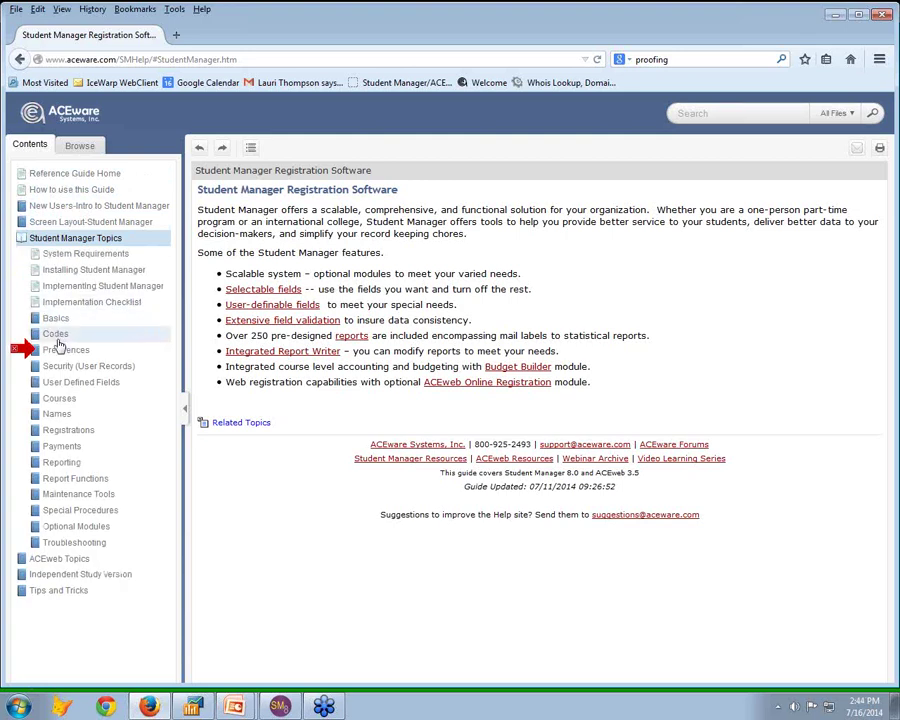
left_click(37, 482)
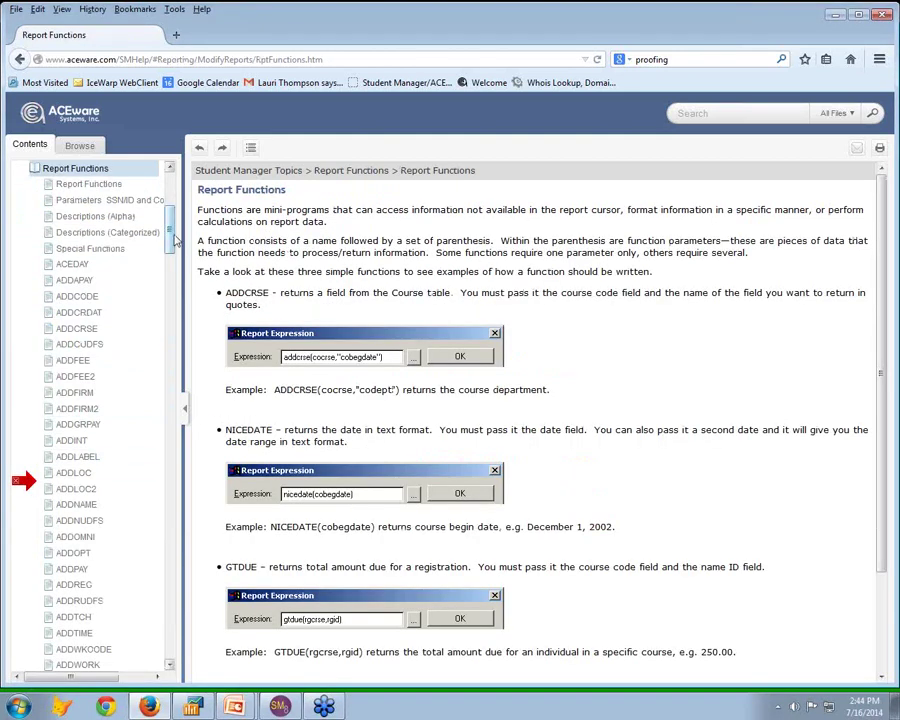
left_click_drag(172, 233, 182, 615)
left_click(126, 342)
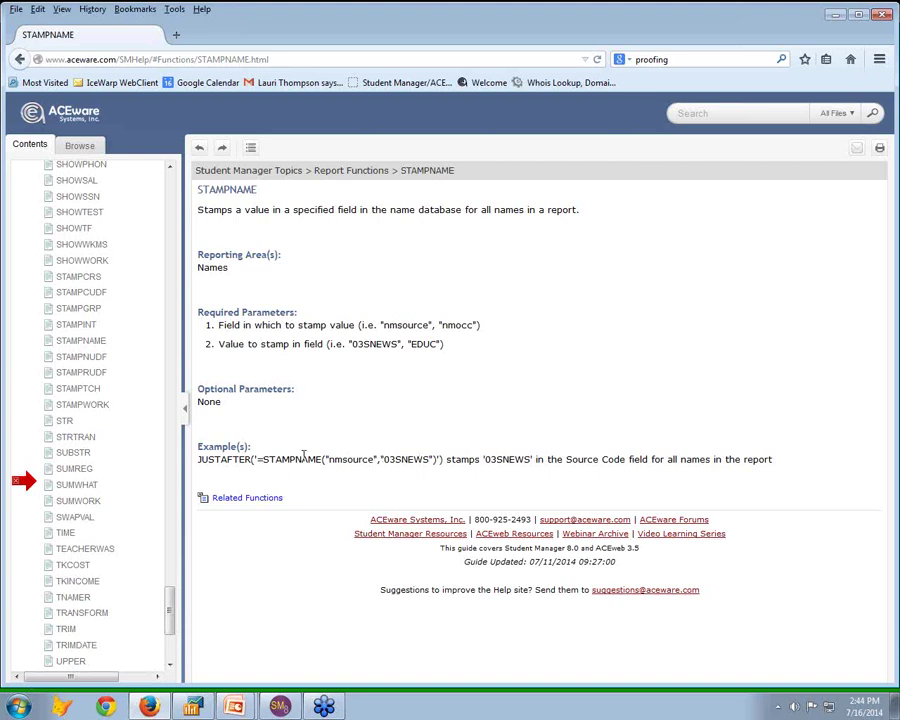
Switch back to Student Manager, close the code editor, and open the accounting Deadbeat Report options.
left_click(283, 707)
left_click(524, 486)
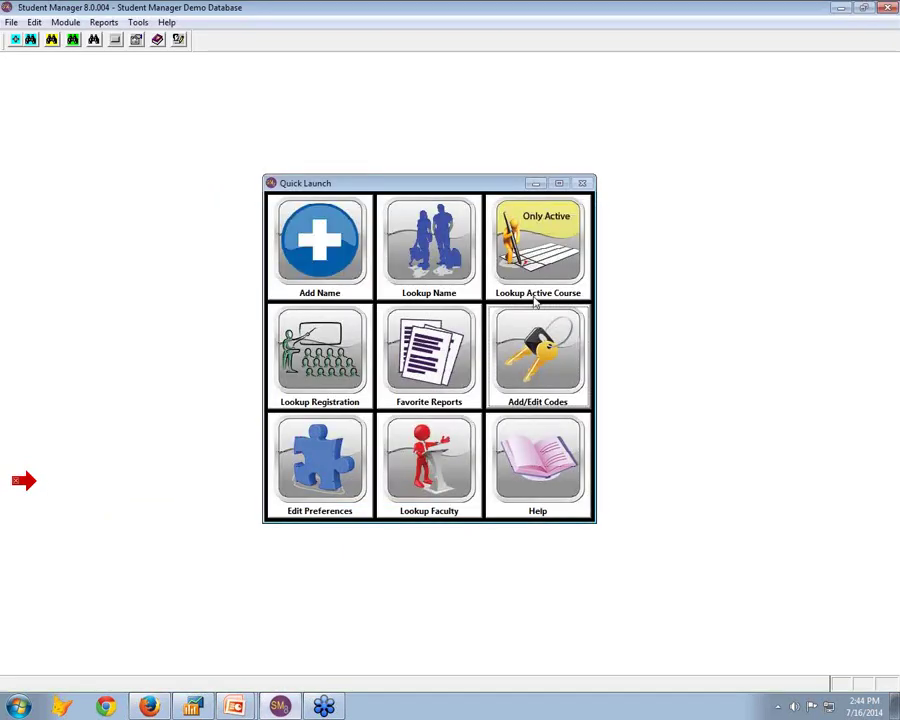
left_click(104, 22)
mouse_move(127, 38)
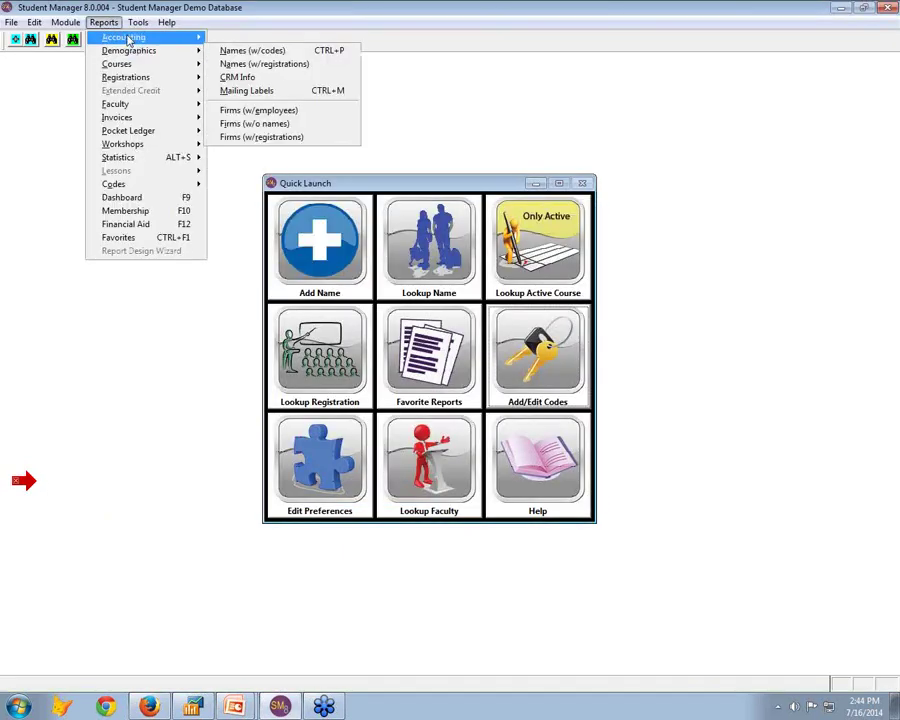
left_click(295, 112)
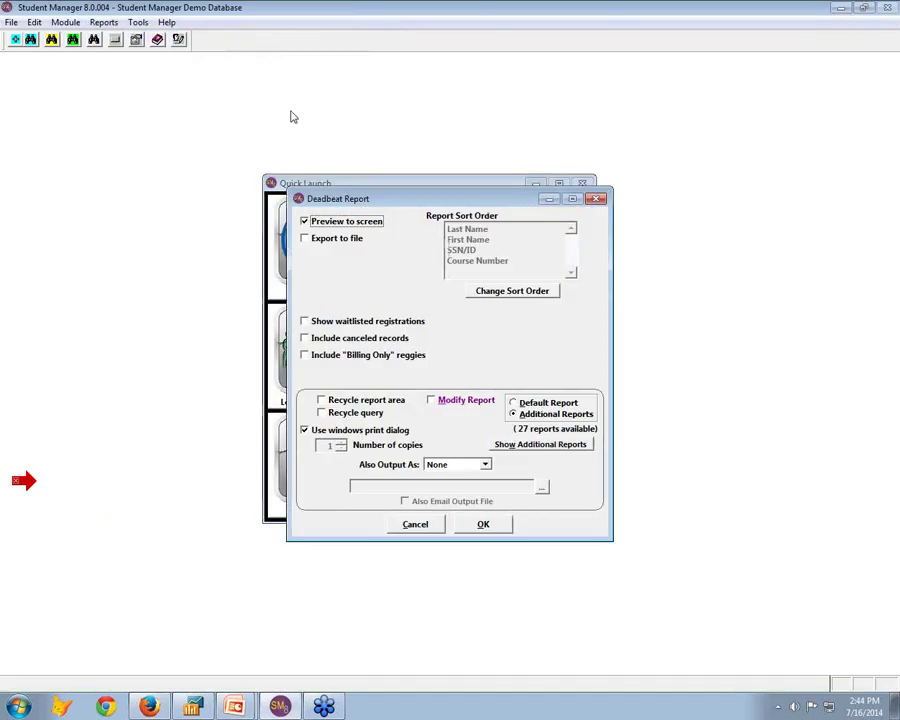
Continue the Deadbeat Report with the Course Number Begins With query, picking 14FACE010A from the value list as the comparison value.
left_click(488, 526)
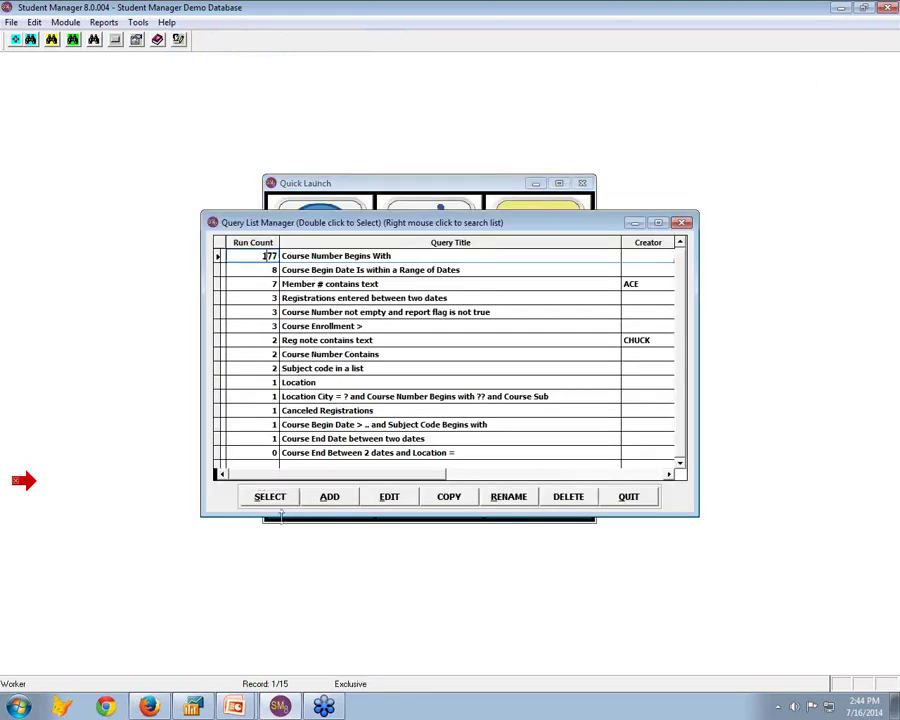
left_click(281, 499)
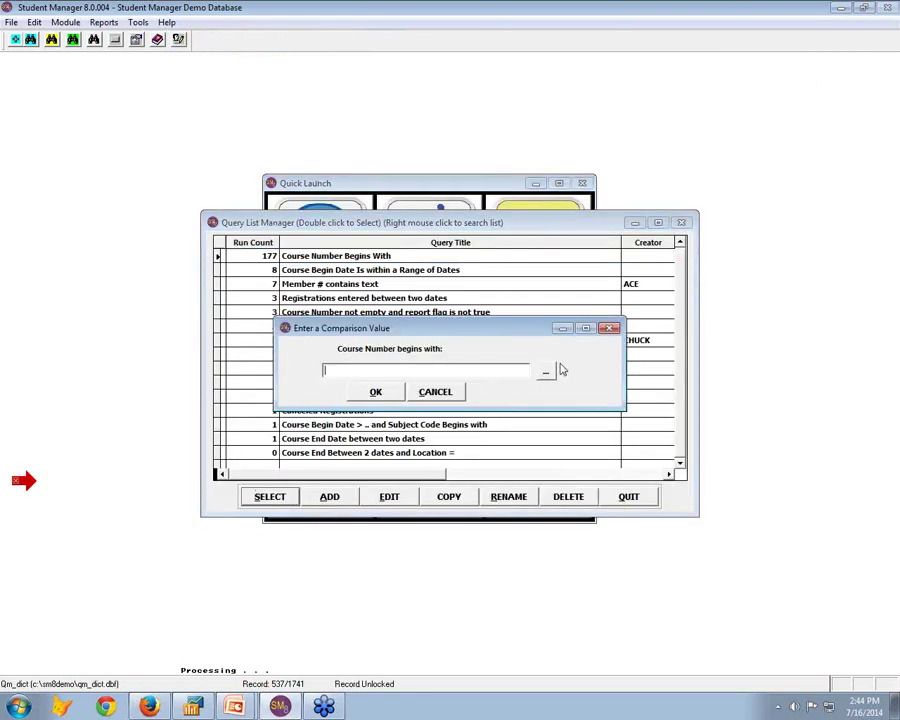
type("14")
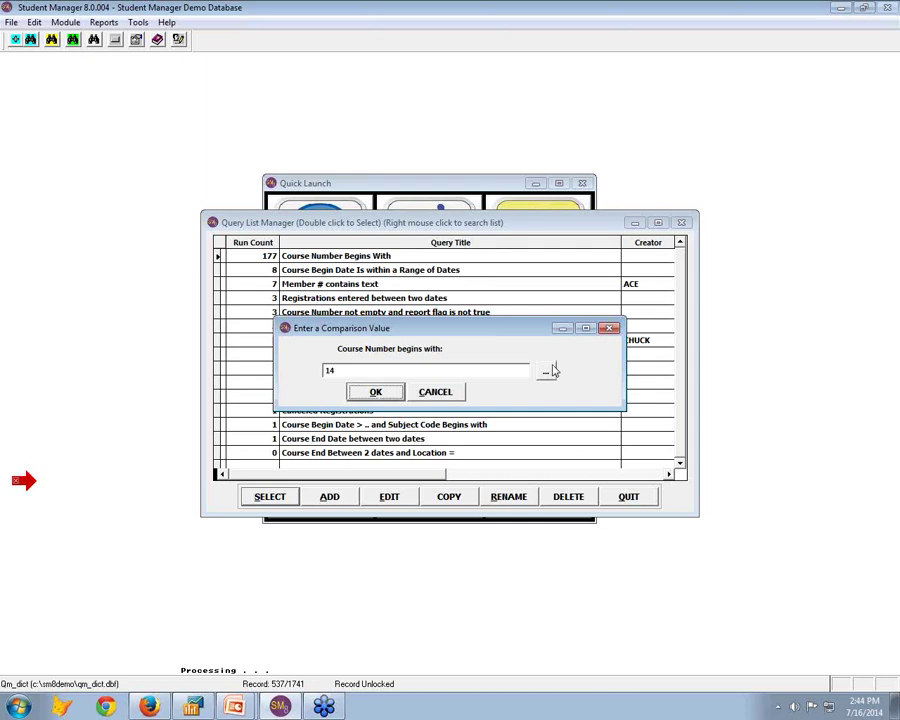
left_click(546, 372)
left_click_drag(585, 456, 585, 525)
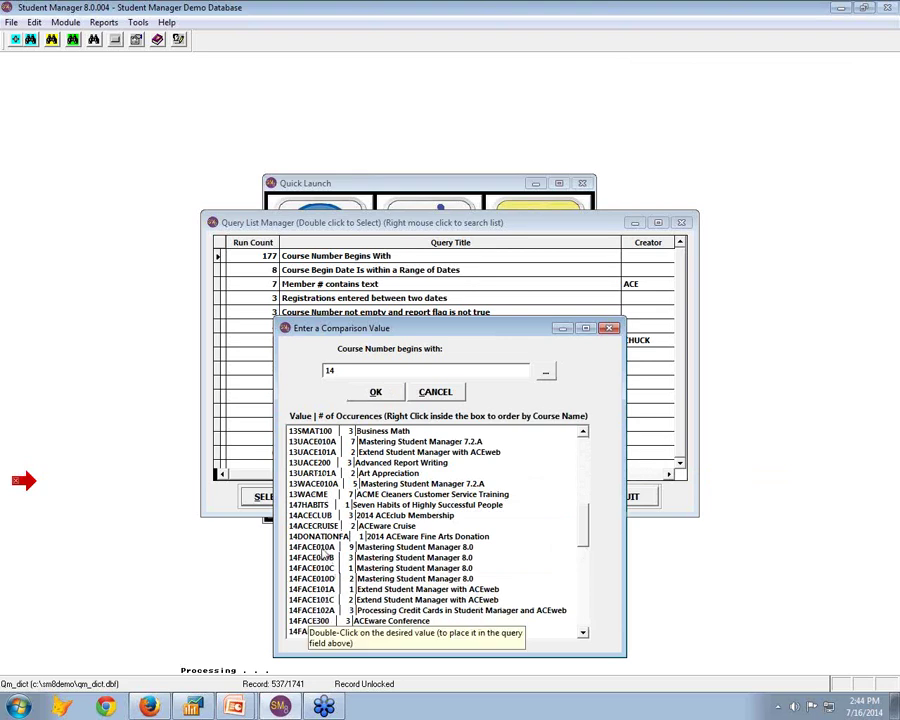
double_click(312, 547)
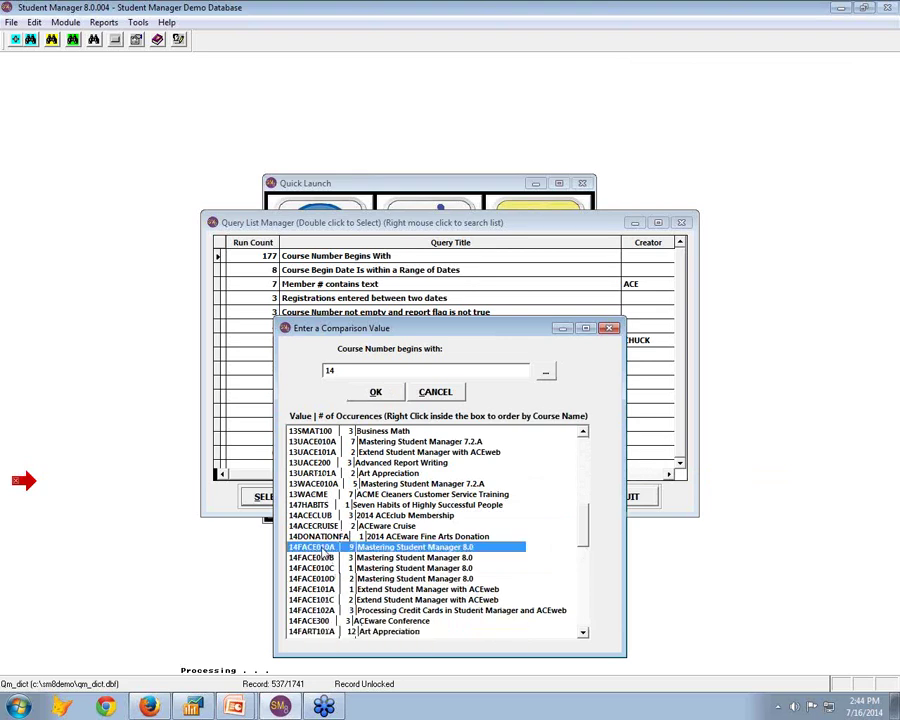
left_click(376, 391)
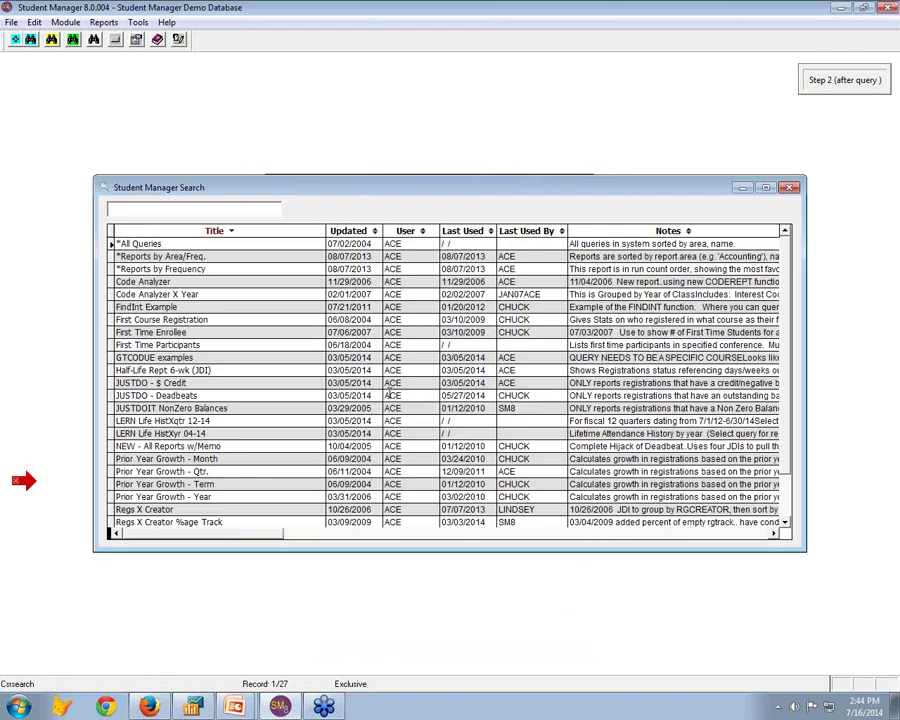
Search the additional reports for "sta", run the Stampname example, and accept stamping COOK into the nmocc field after previewing it.
type("s")
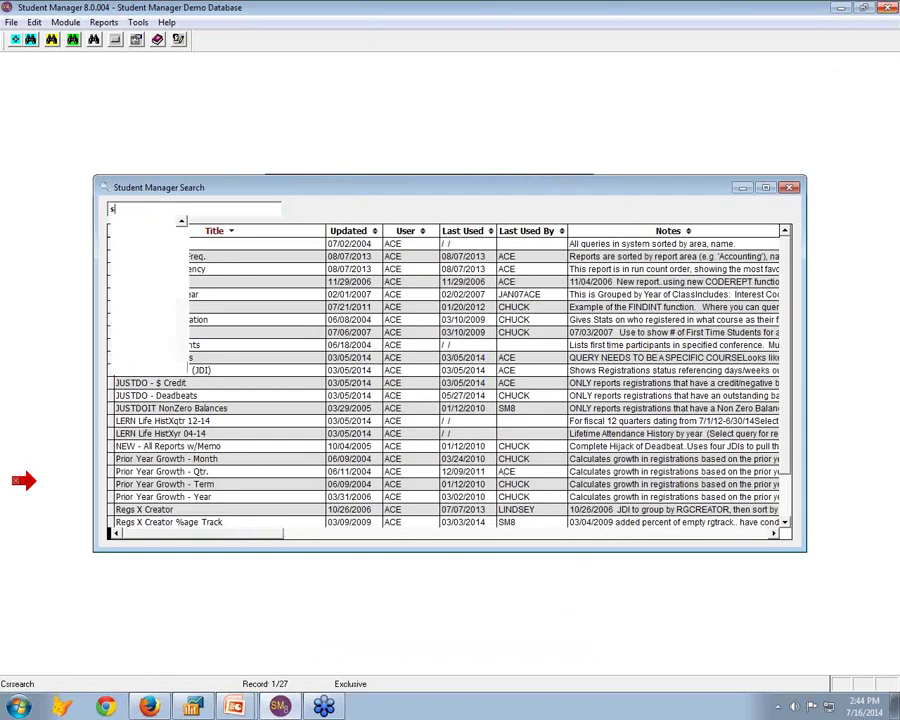
type("ta")
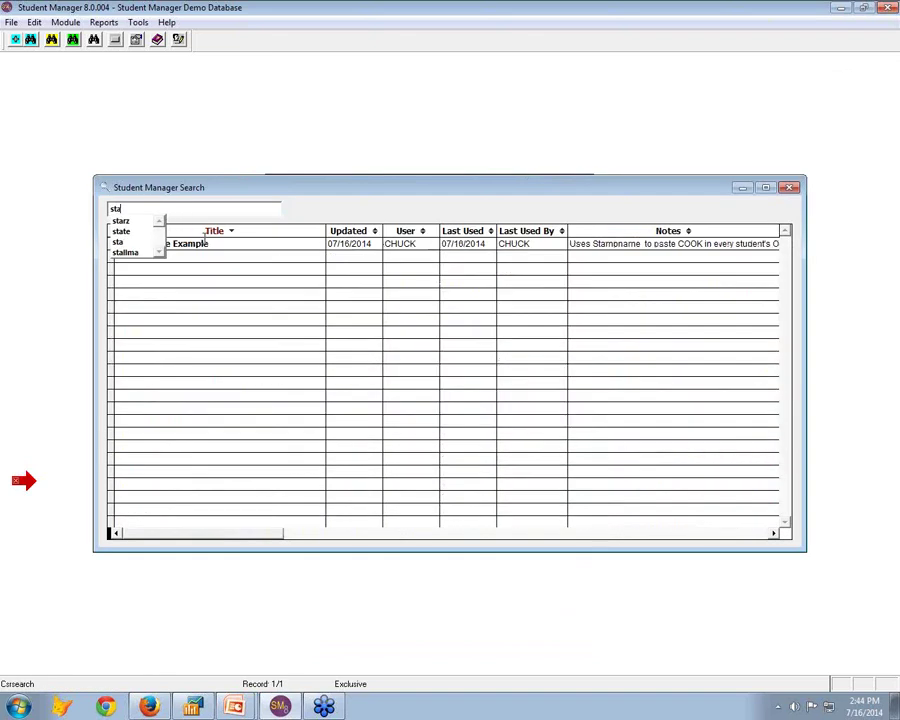
left_click(214, 250)
double_click(216, 245)
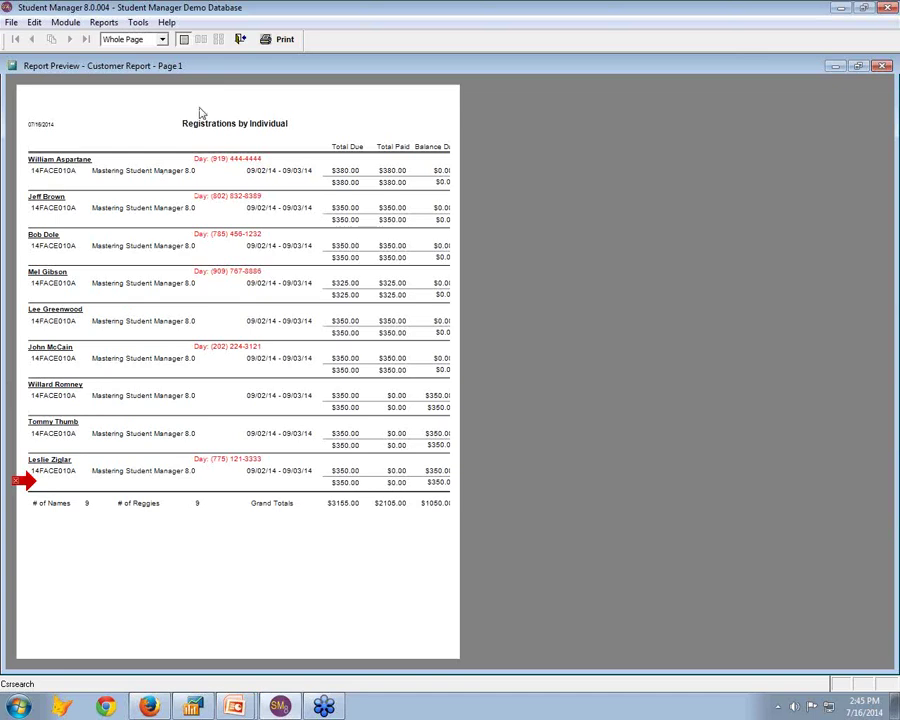
left_click(240, 40)
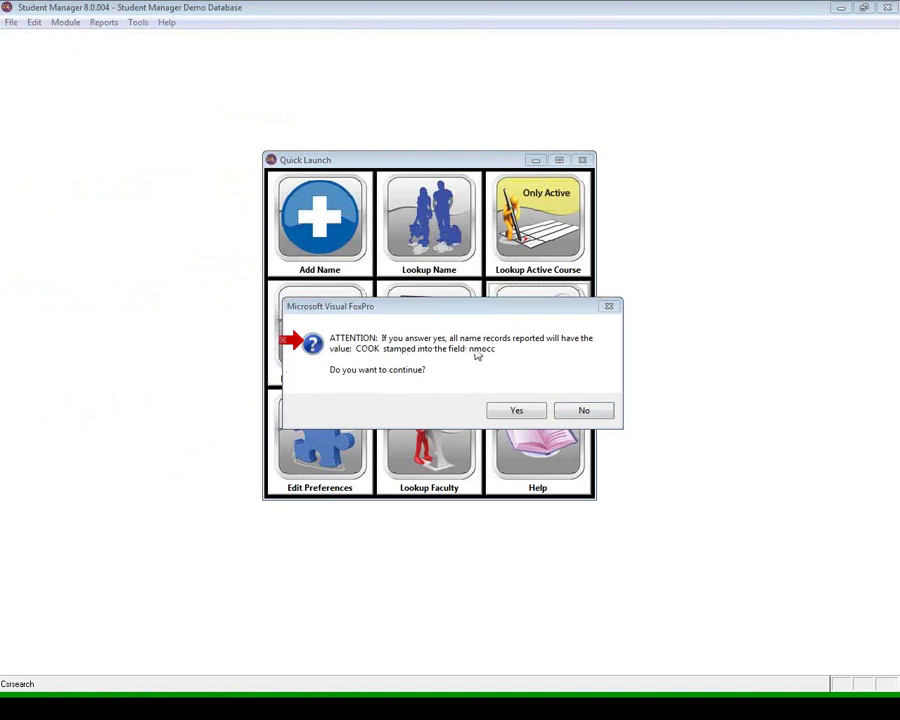
left_click(538, 410)
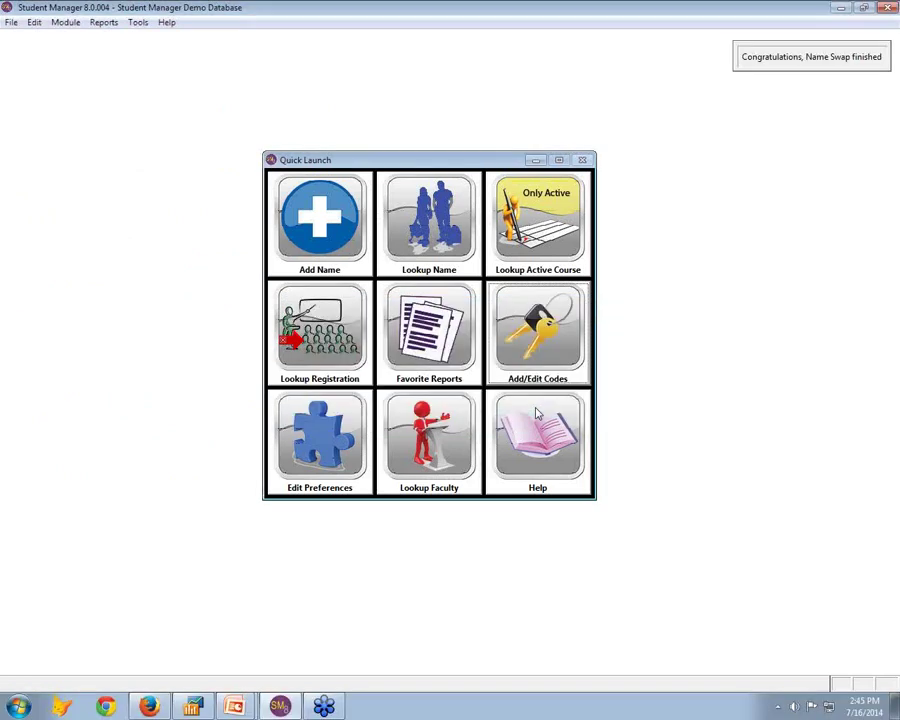
Look up a name record by partial last name, view its demographics, and close it.
left_click(430, 258)
type("havli")
key("Return")
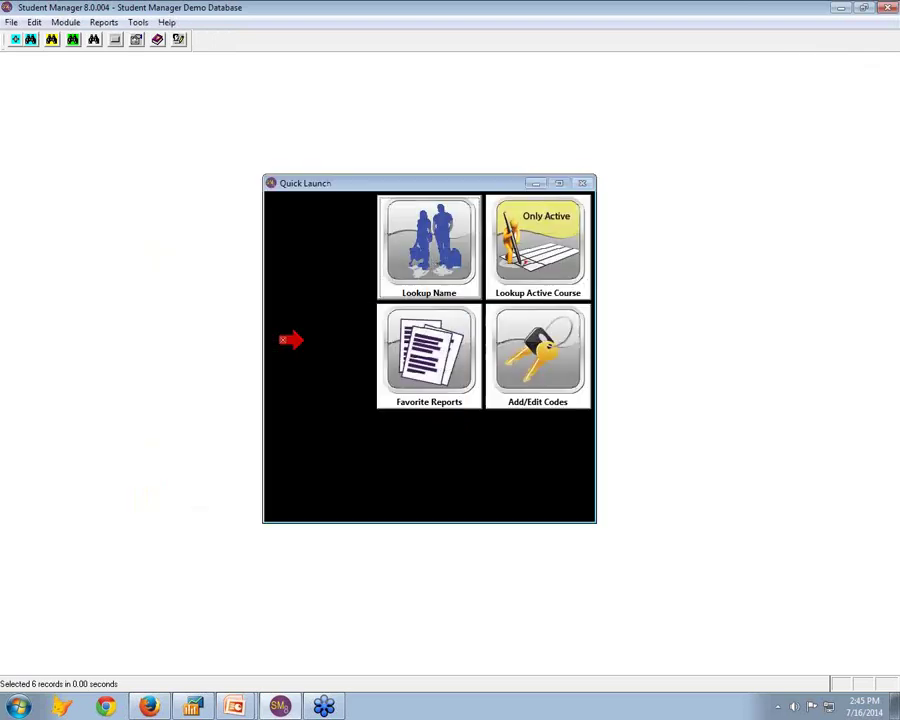
key("Return")
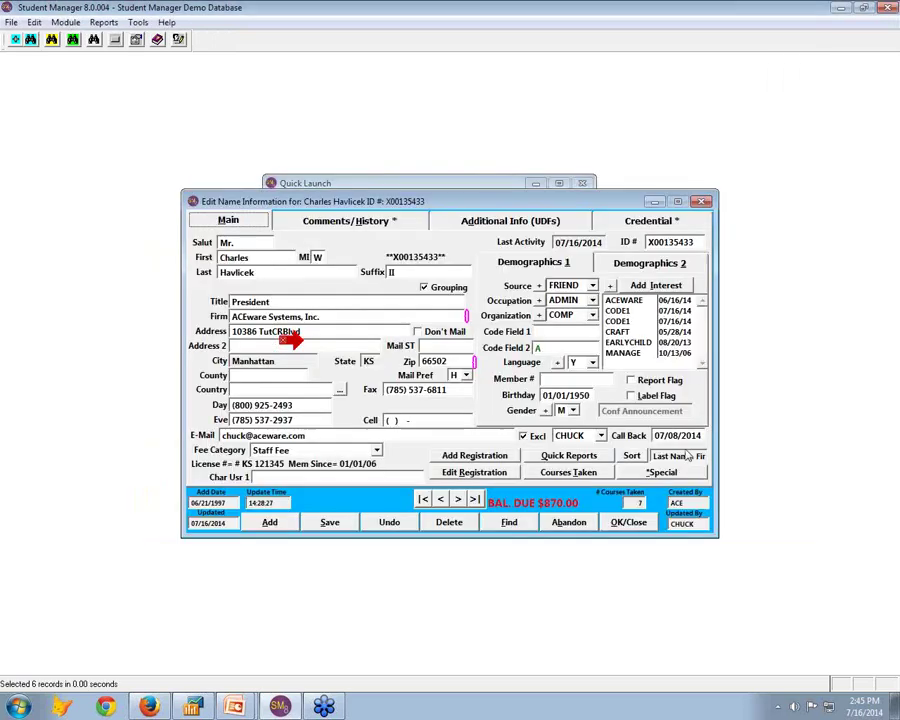
left_click(629, 522)
Search active courses for "14fa", open 14FACE010A, and go through one of its registrations to that student's name record.
left_click(586, 263)
type("14fa")
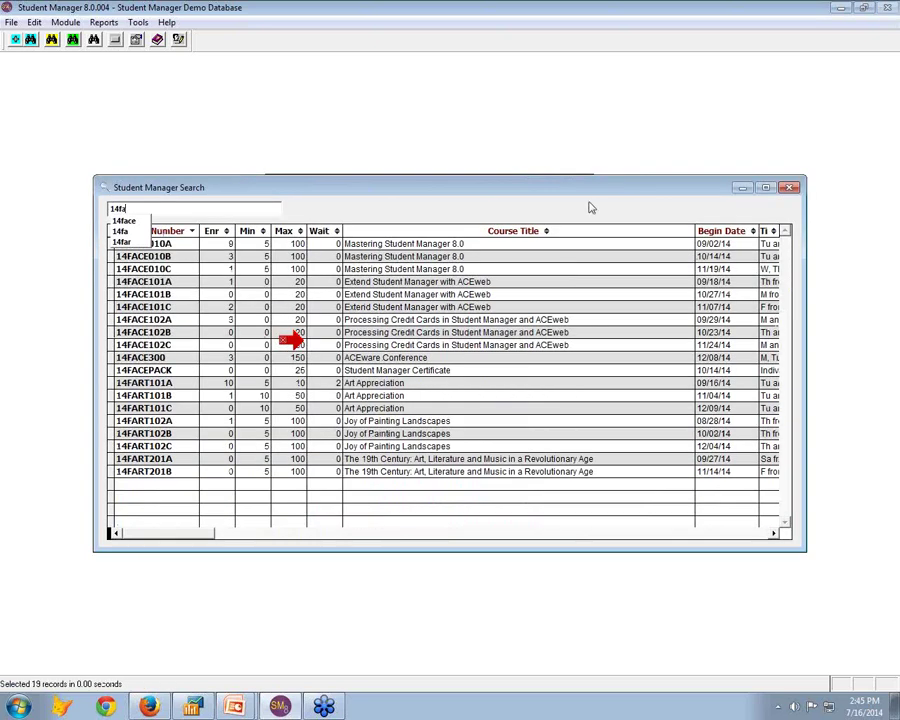
key("Return")
key("Return")
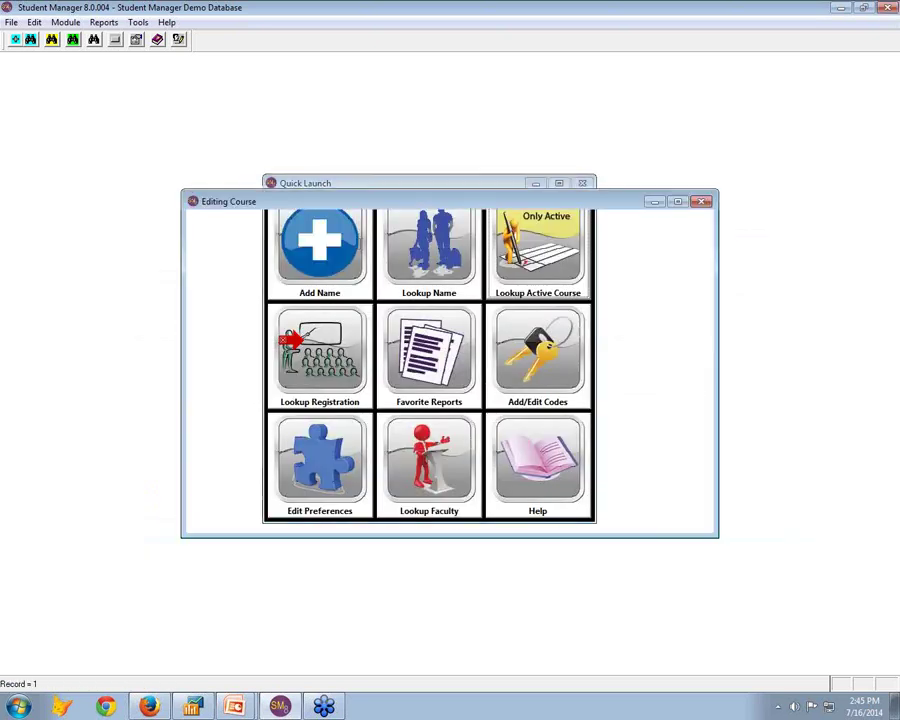
left_click(468, 283)
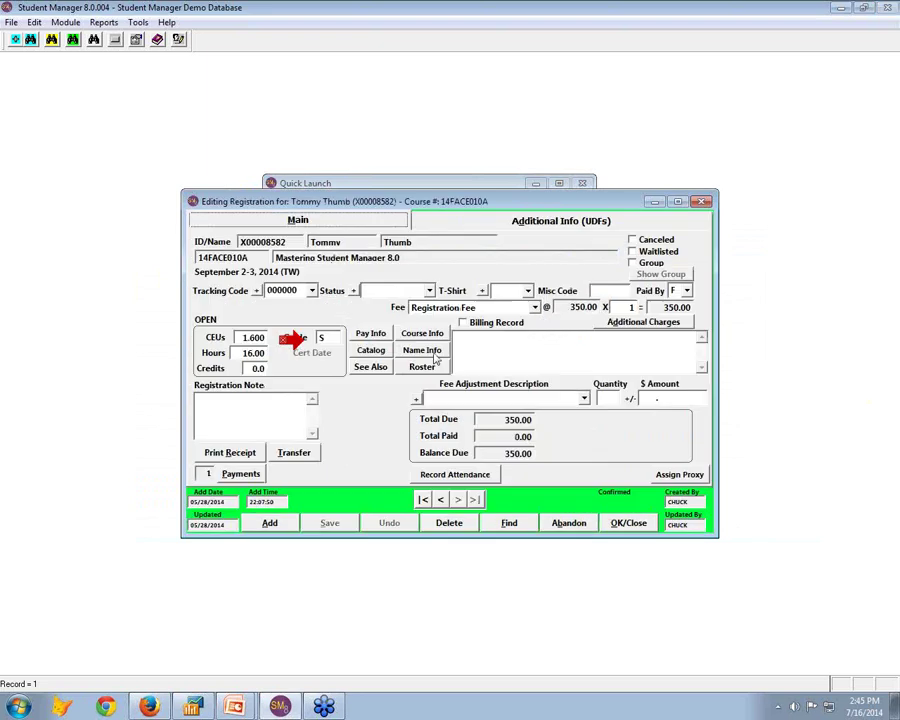
left_click(422, 350)
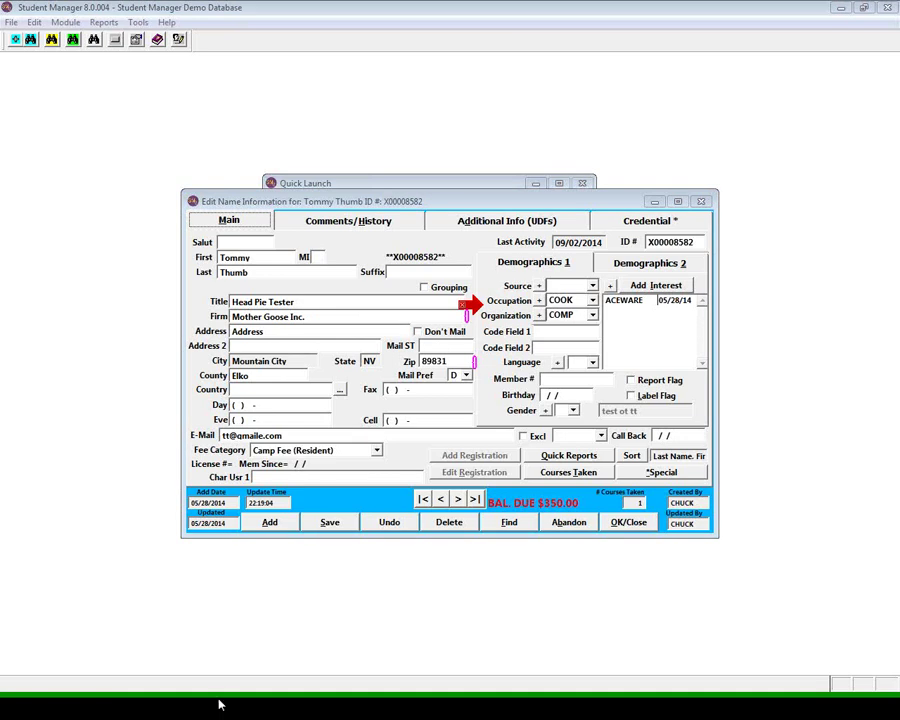
View the "Change Date on an Interest Code" slide in the PowerPoint slide show and return to Student Manager.
key("alt+Tab")
key("alt+Tab")
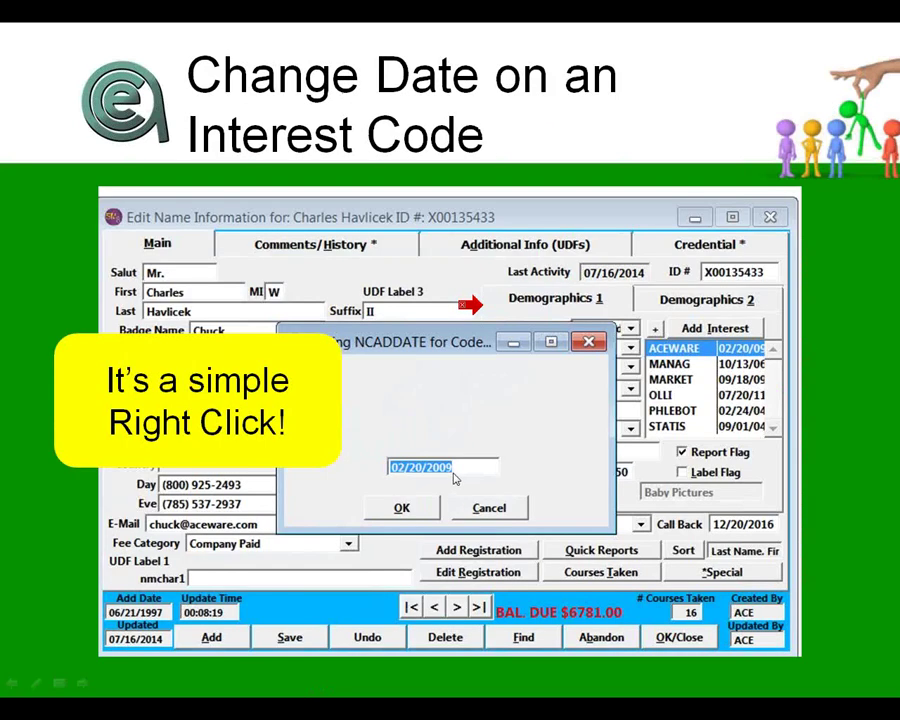
key("alt+Tab")
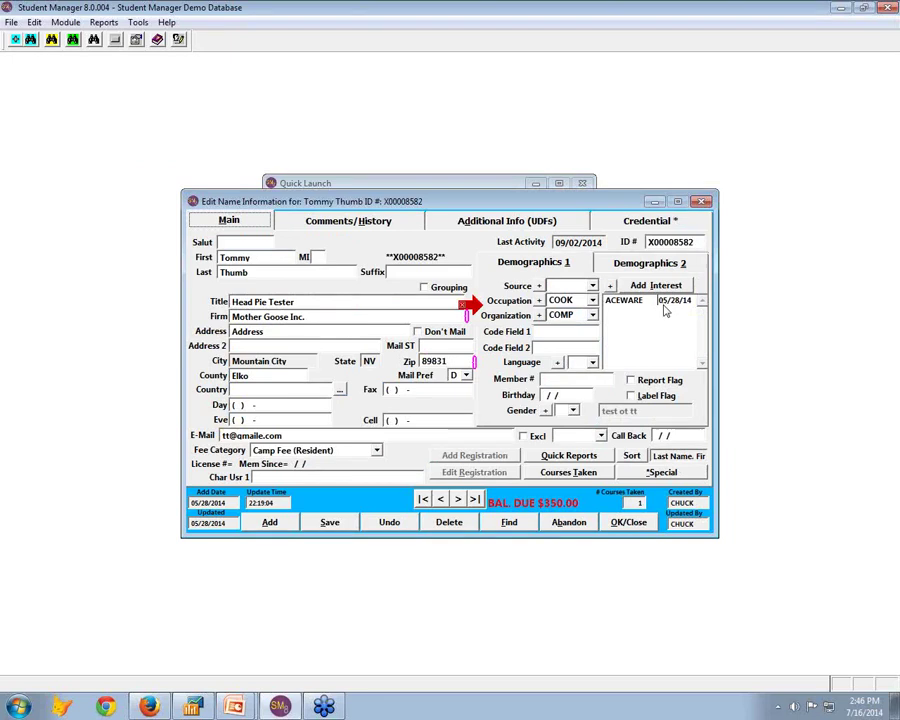
Set the date of the student's ACEWARE interest code to 07/16/2014 and close the name record.
right_click(665, 305)
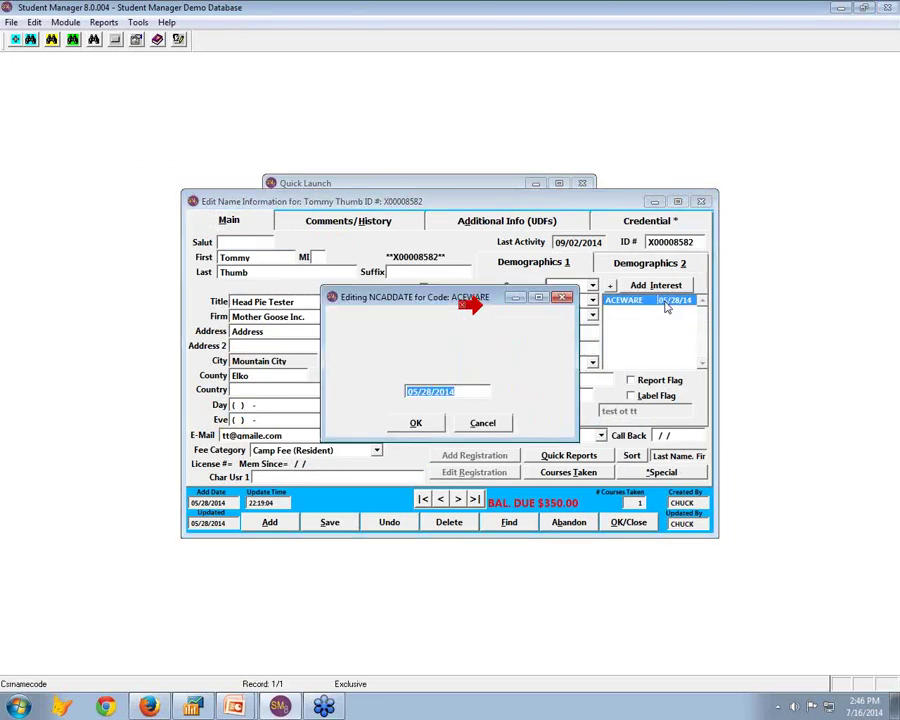
left_click(407, 392)
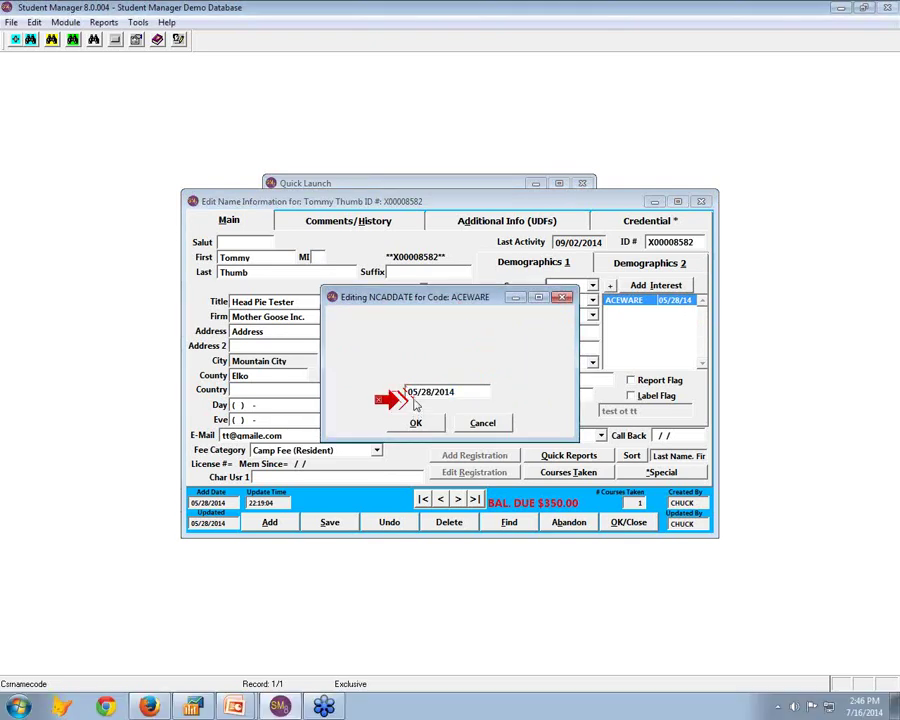
key("t")
key("Tab")
left_click(415, 422)
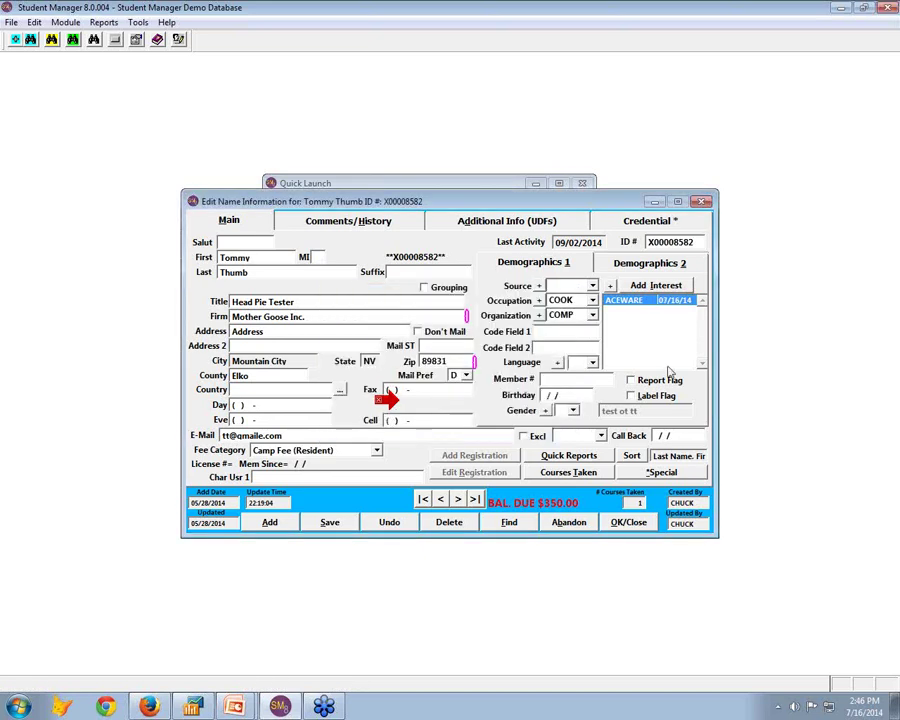
left_click(630, 522)
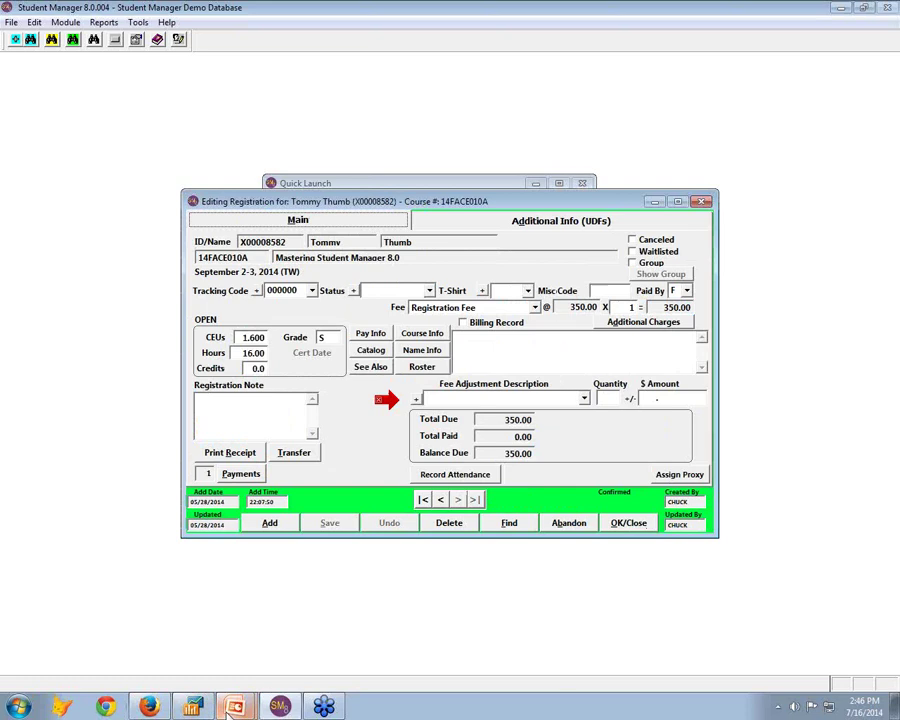
Switch to the PowerPoint slide show and advance to the "Use F5 for a list of names with interest codes" slide.
mouse_move(234, 704)
left_click(228, 676)
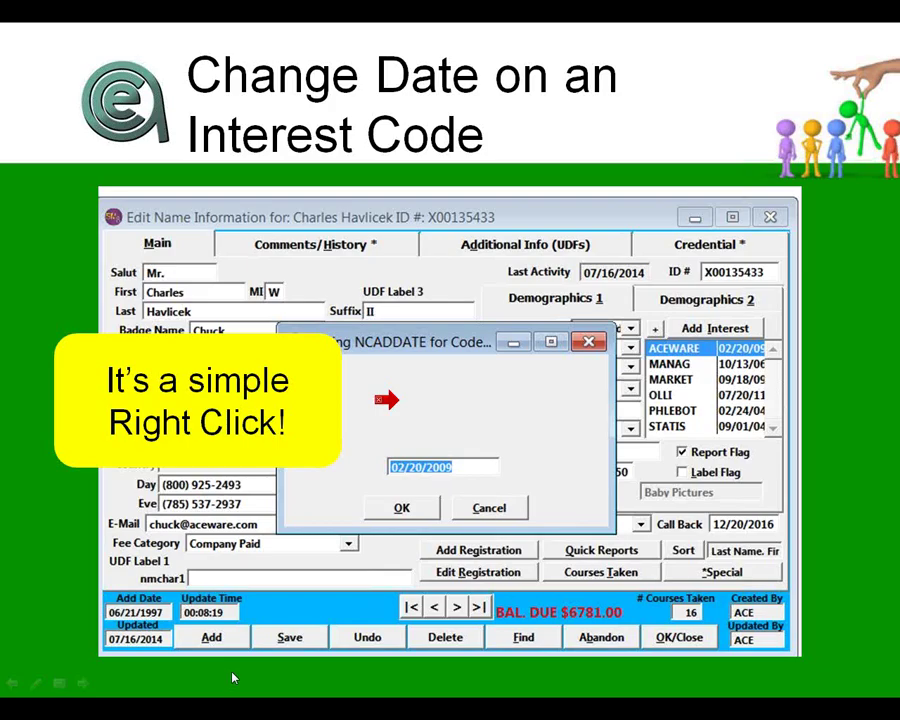
left_click(232, 678)
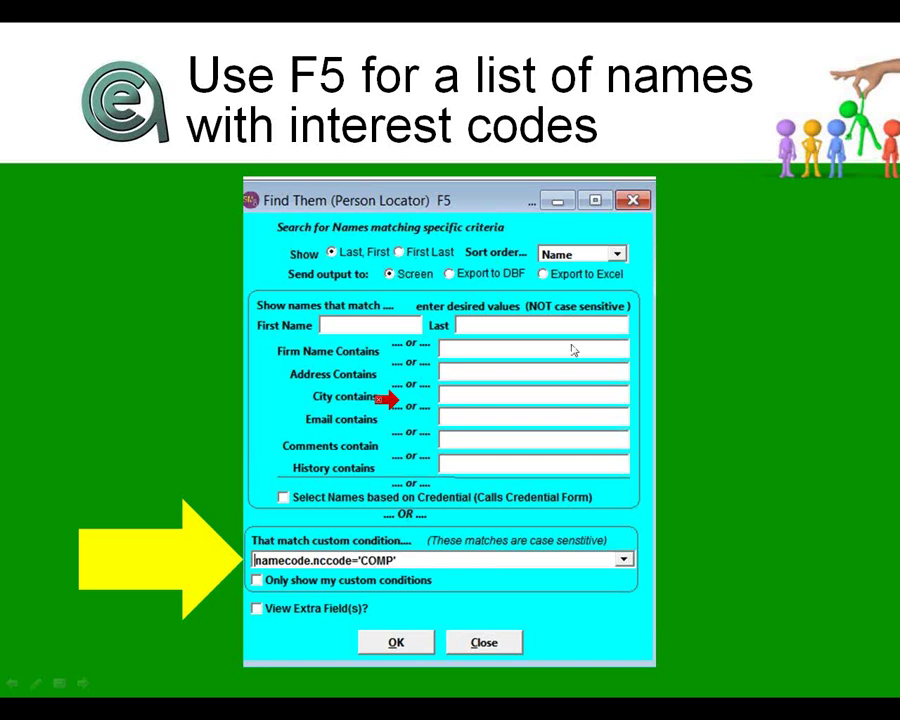
Switch back to Student Manager and run the Person Locator with the custom condition namecode.nccode='ACEWARE'.
key("alt+Tab")
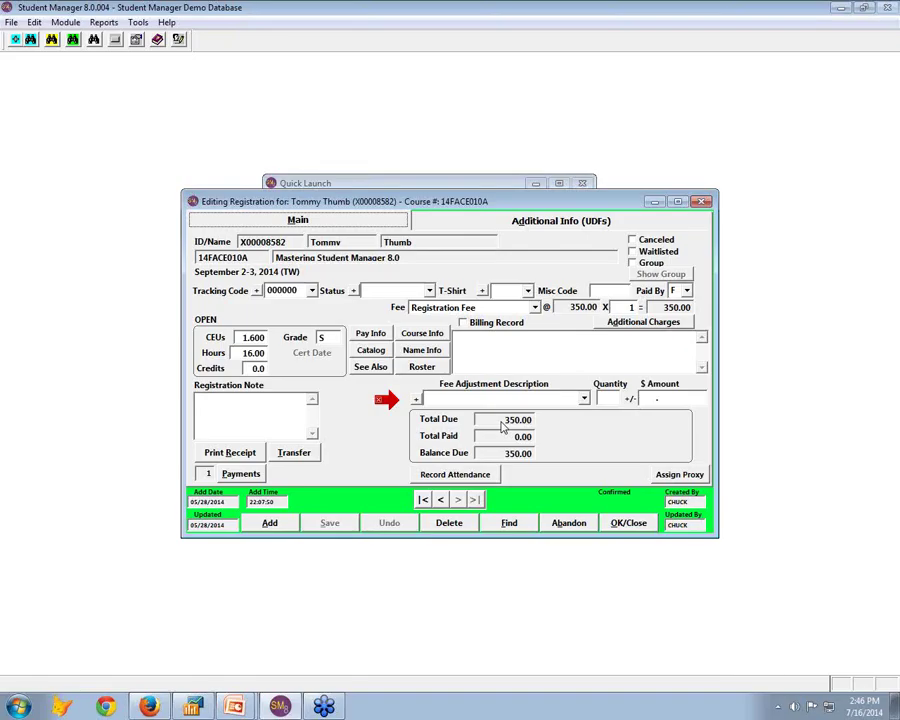
key("F5")
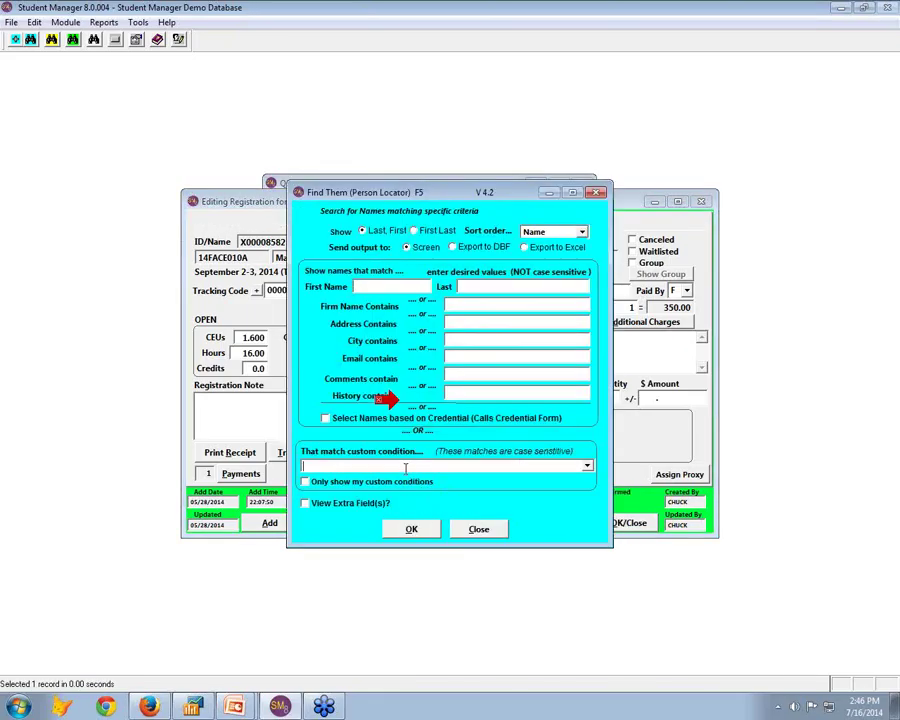
left_click(405, 468)
type("namecode")
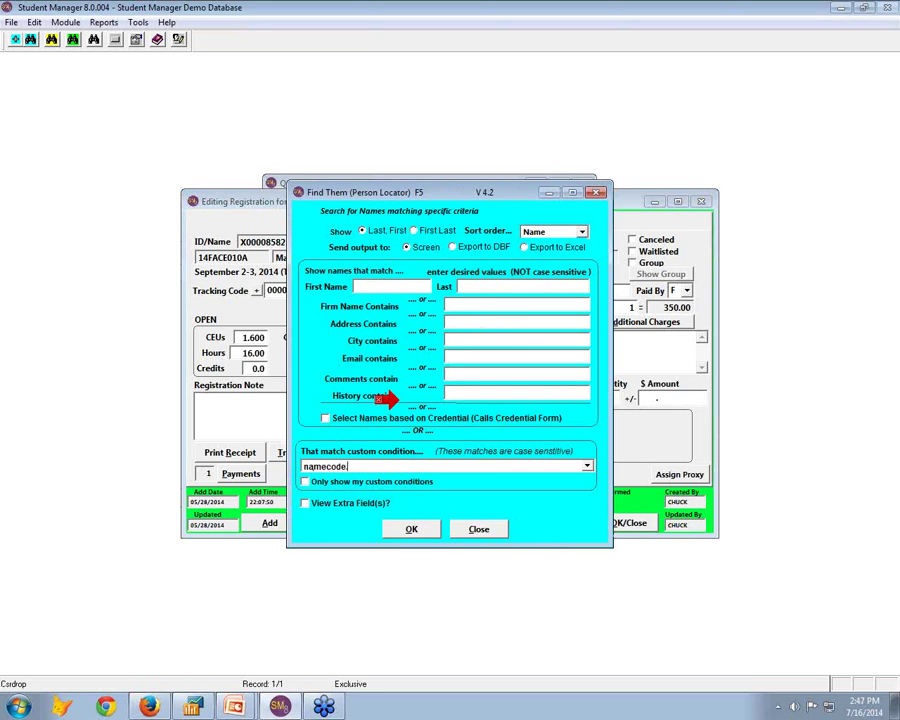
type(".nccode='ACEWARE")
mouse_move(305, 466)
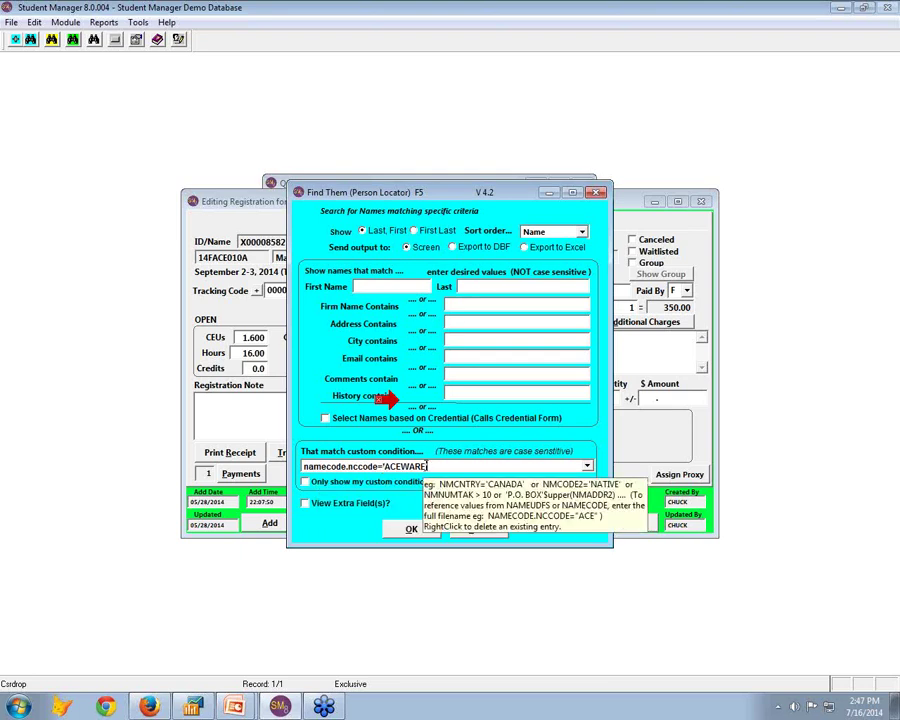
left_click(411, 530)
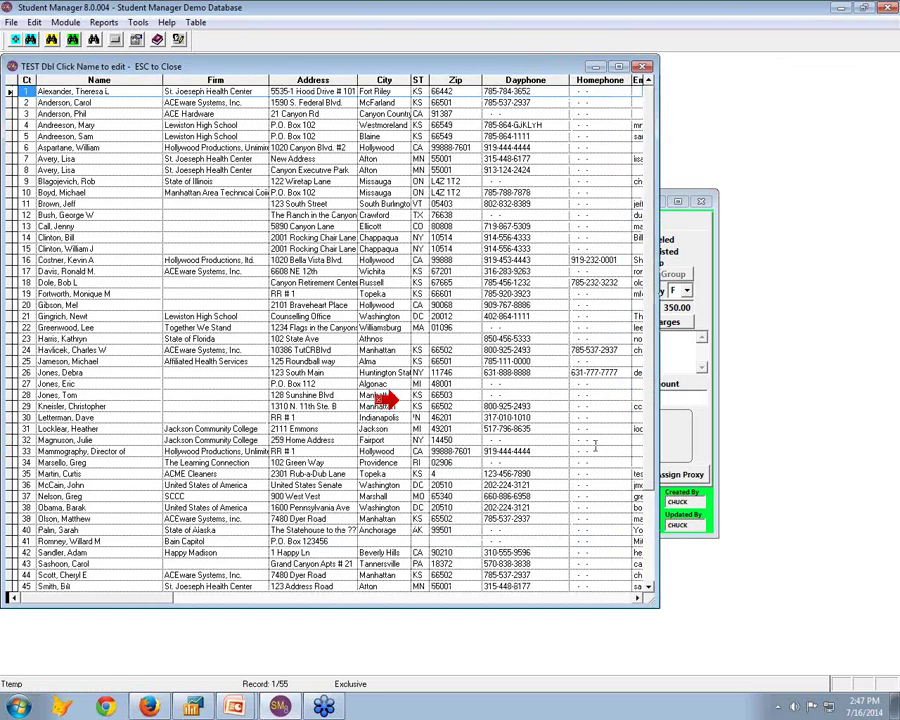
Check the last row of the matching names list and close the list.
scroll(383, 396, "down", 5)
left_click(31, 531)
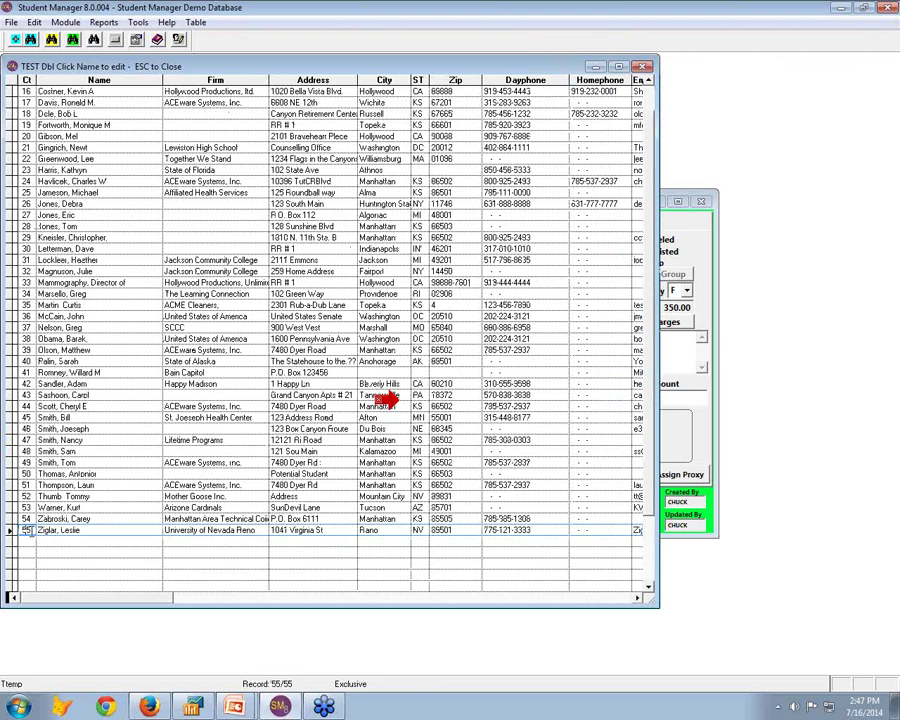
left_click(643, 67)
left_click(533, 401)
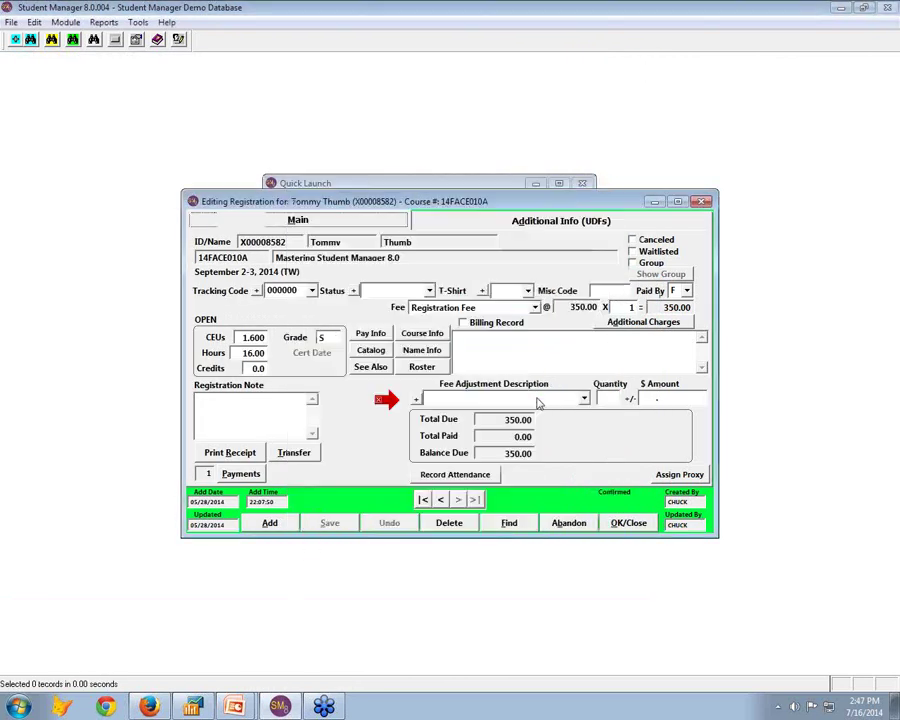
Reopen the Person Locator and examine its available sort orders.
key("F5")
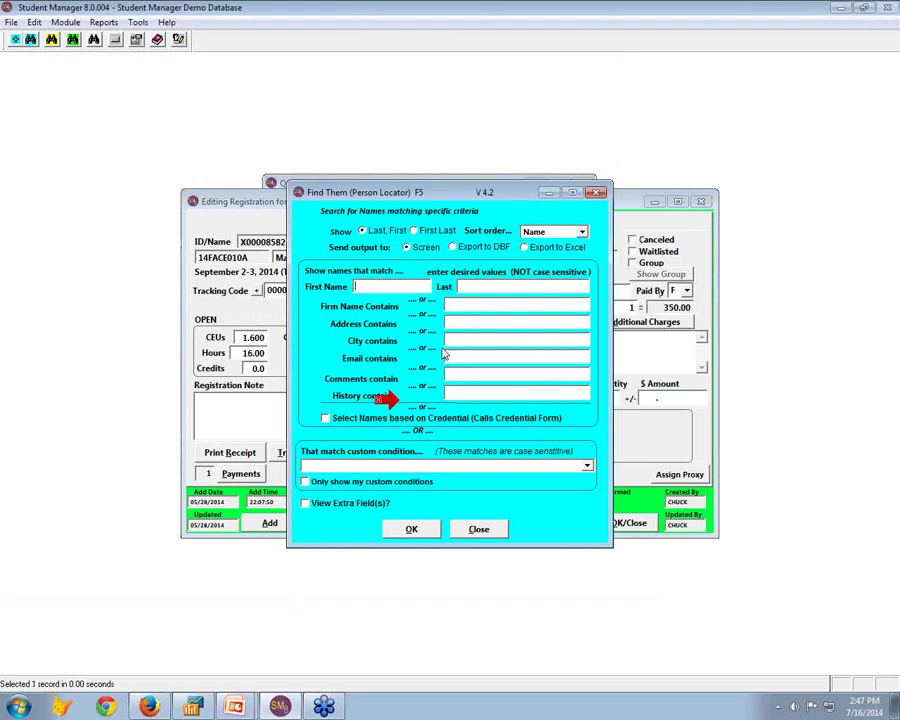
left_click(555, 231)
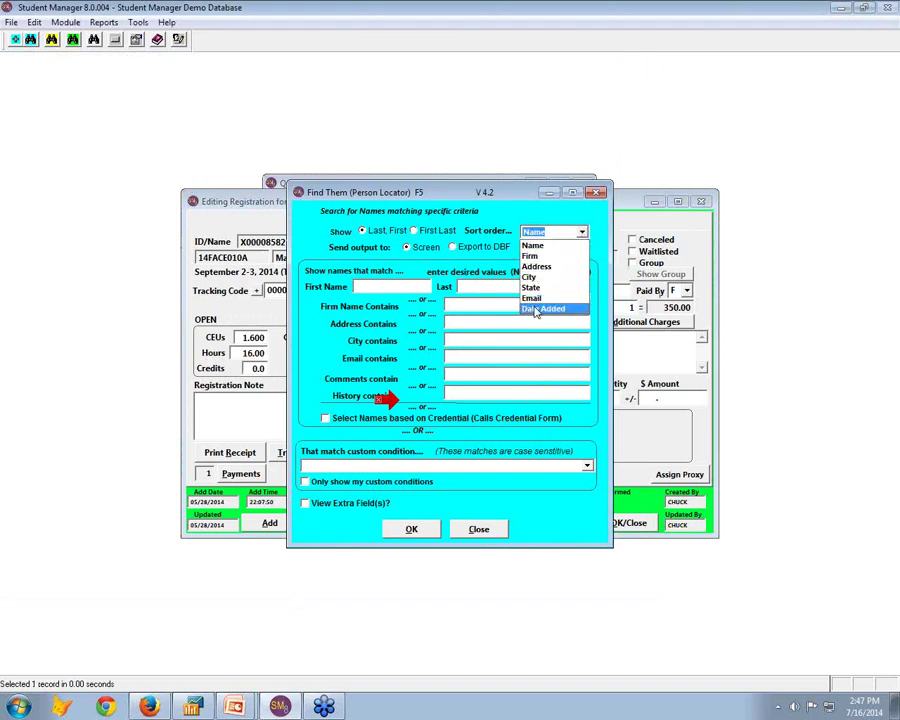
left_click(531, 210)
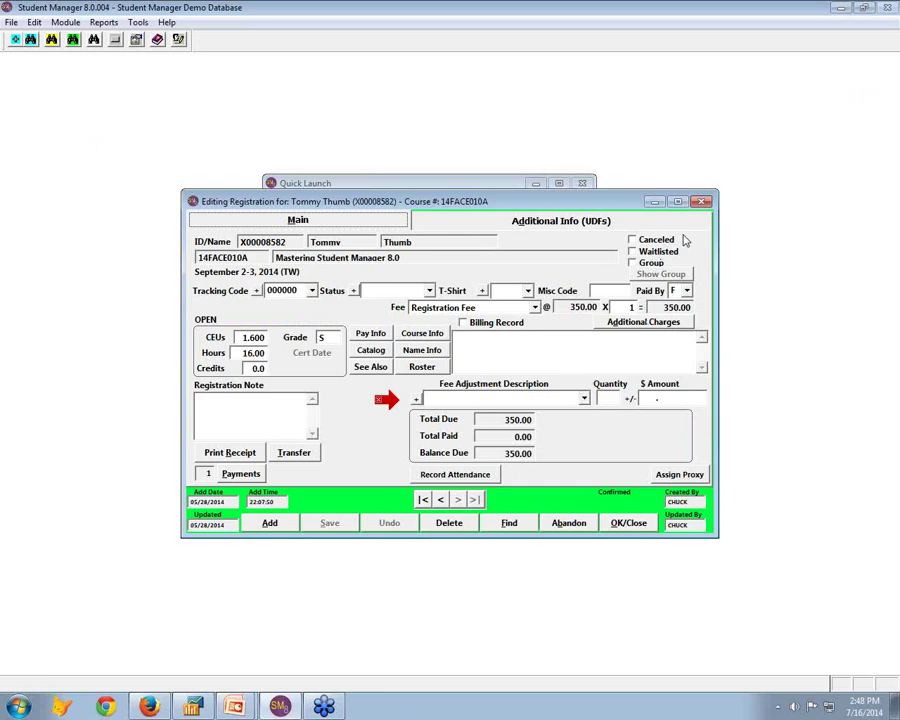
Close the open registration and save course 14FACE010A with subject code ART, without applying the code to all registrants.
left_click(630, 523)
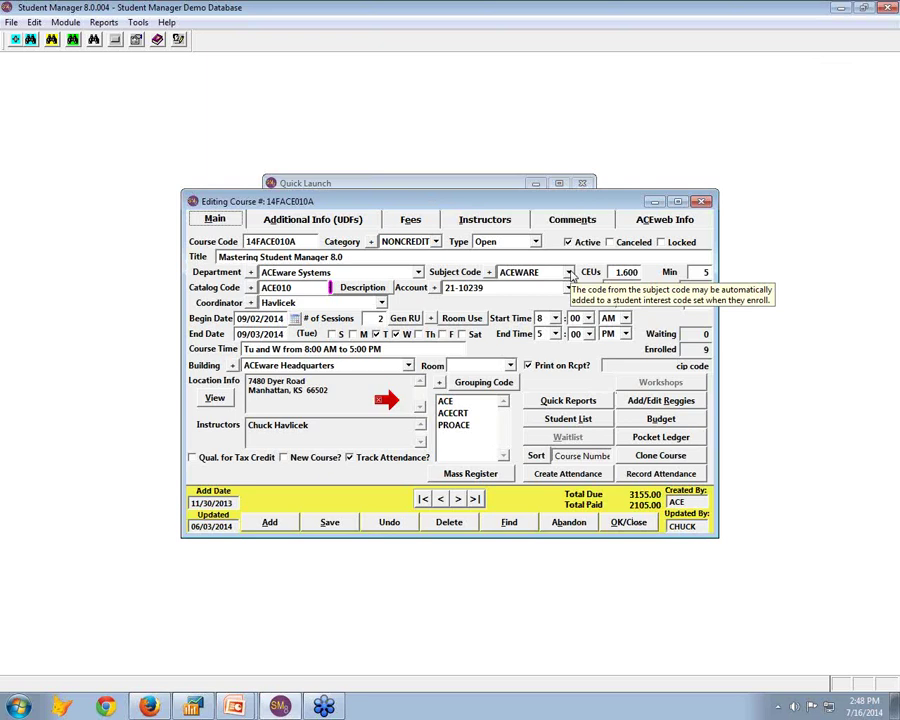
left_click(568, 272)
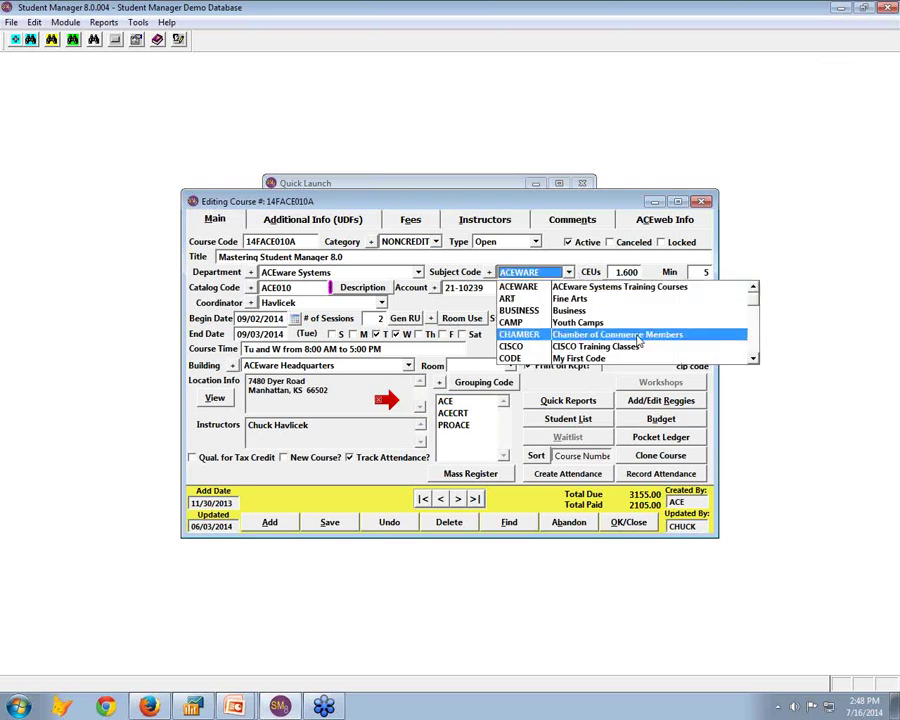
left_click(753, 360)
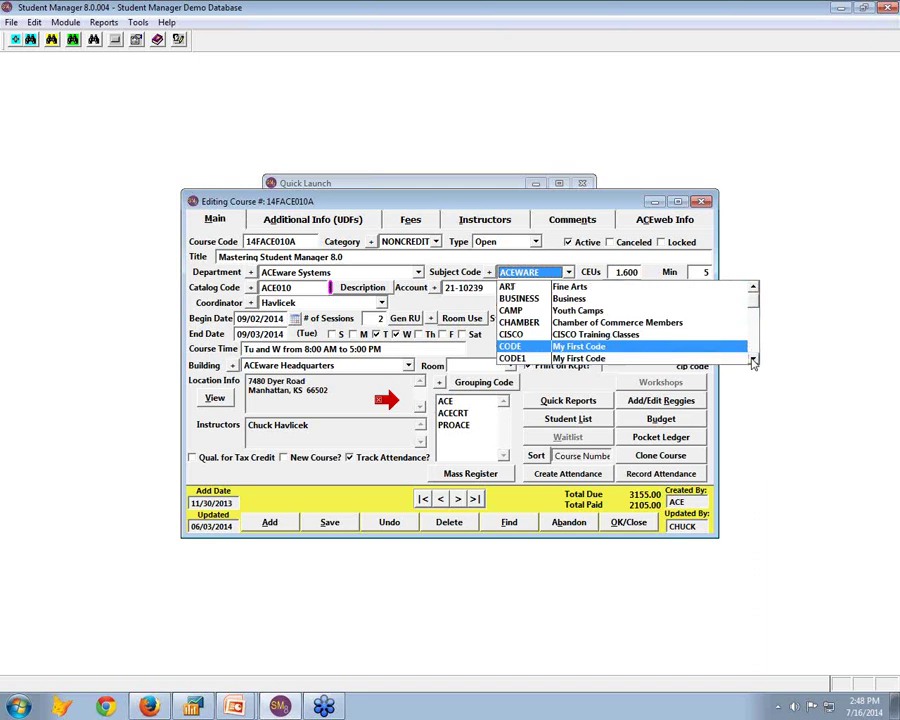
left_click(753, 360)
left_click(753, 360)
left_click(753, 360)
left_click(753, 360)
left_click(753, 360)
left_click(753, 360)
left_click(753, 360)
left_click(753, 360)
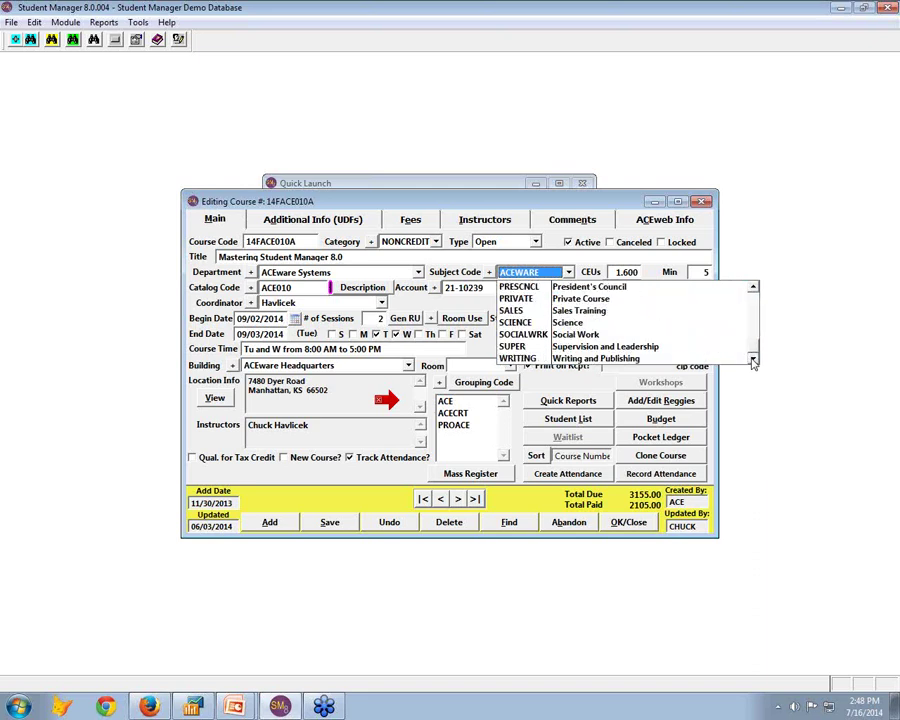
left_click(753, 288)
left_click(753, 288)
left_click(753, 288)
left_click(753, 288)
left_click(753, 288)
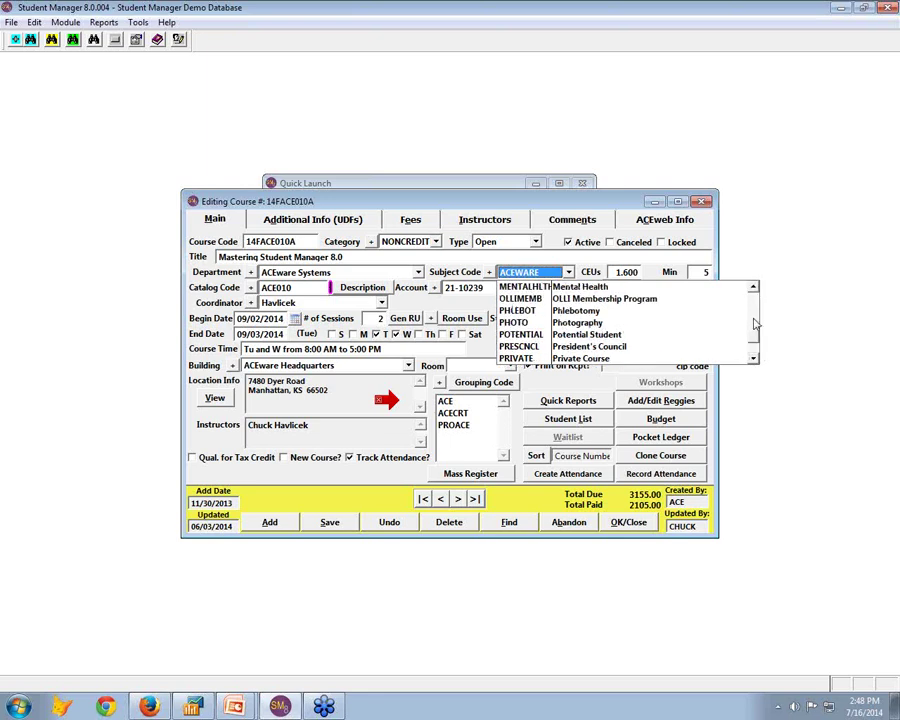
left_click_drag(753, 333, 753, 292)
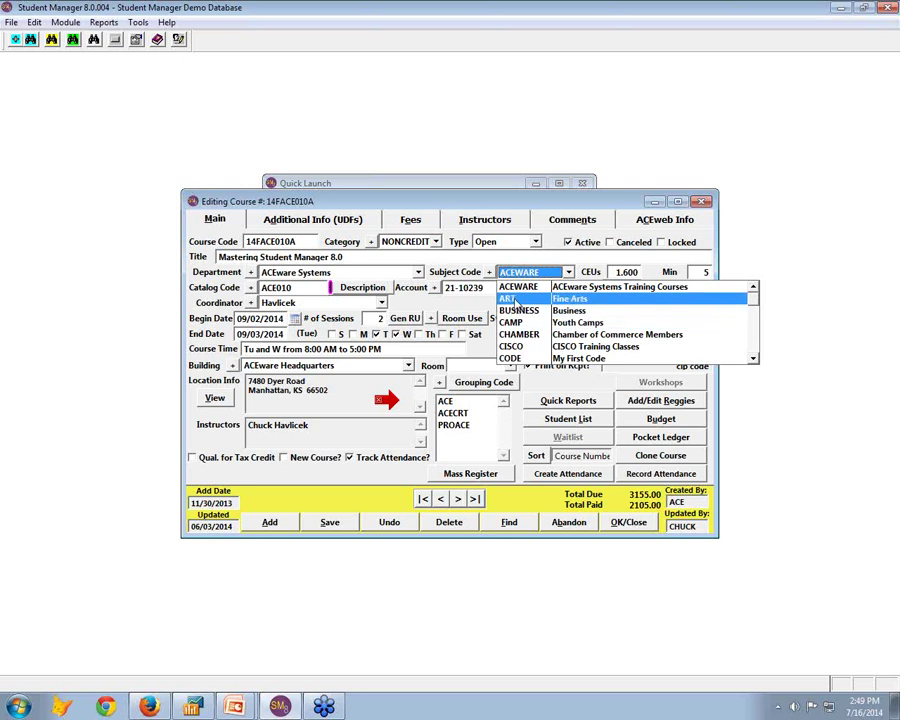
left_click(516, 300)
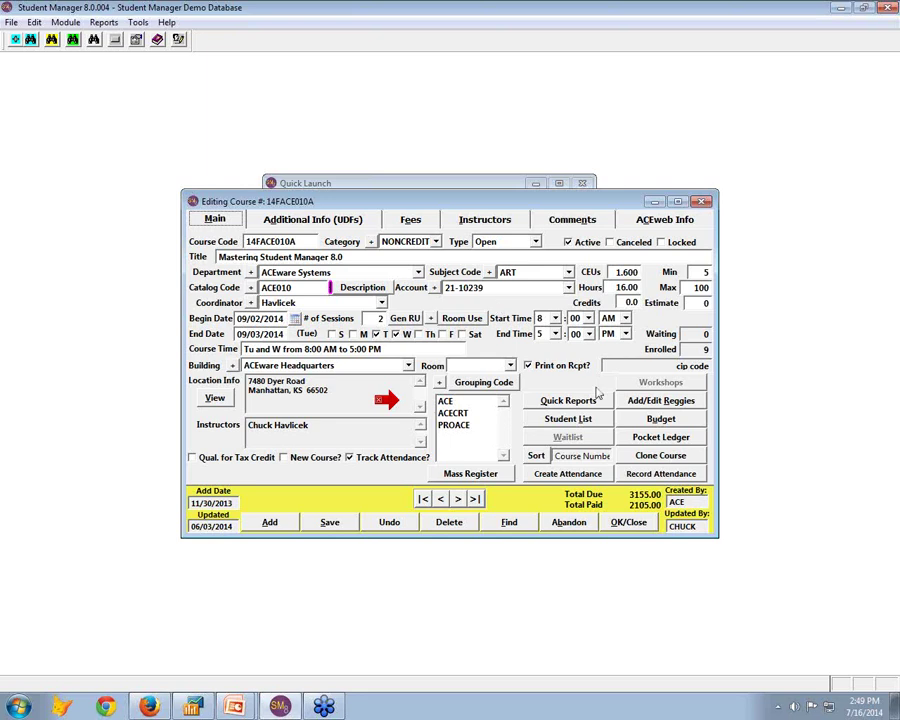
left_click(636, 525)
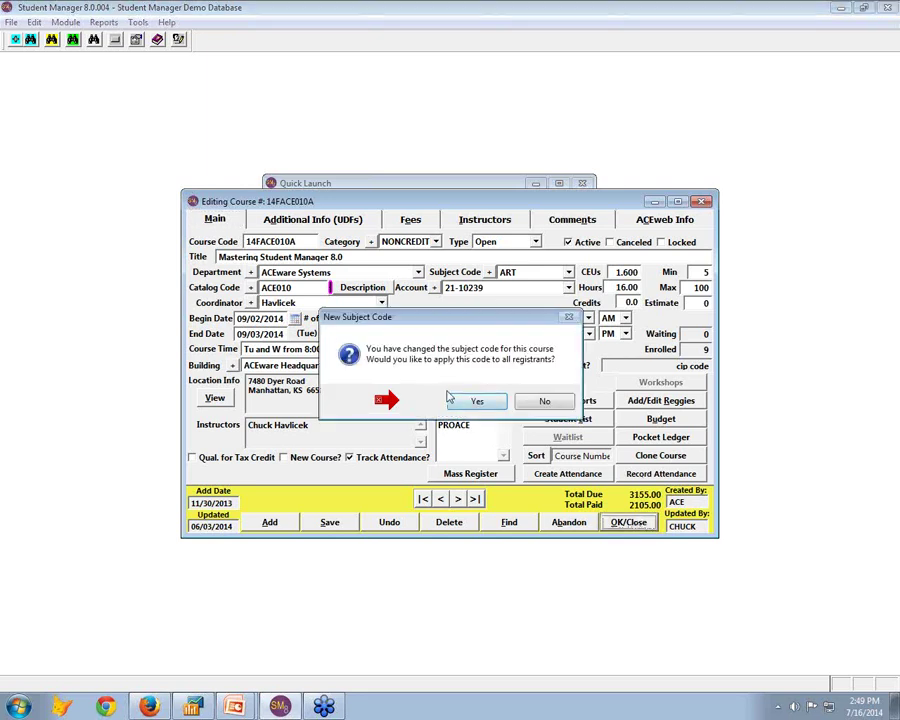
left_click(546, 401)
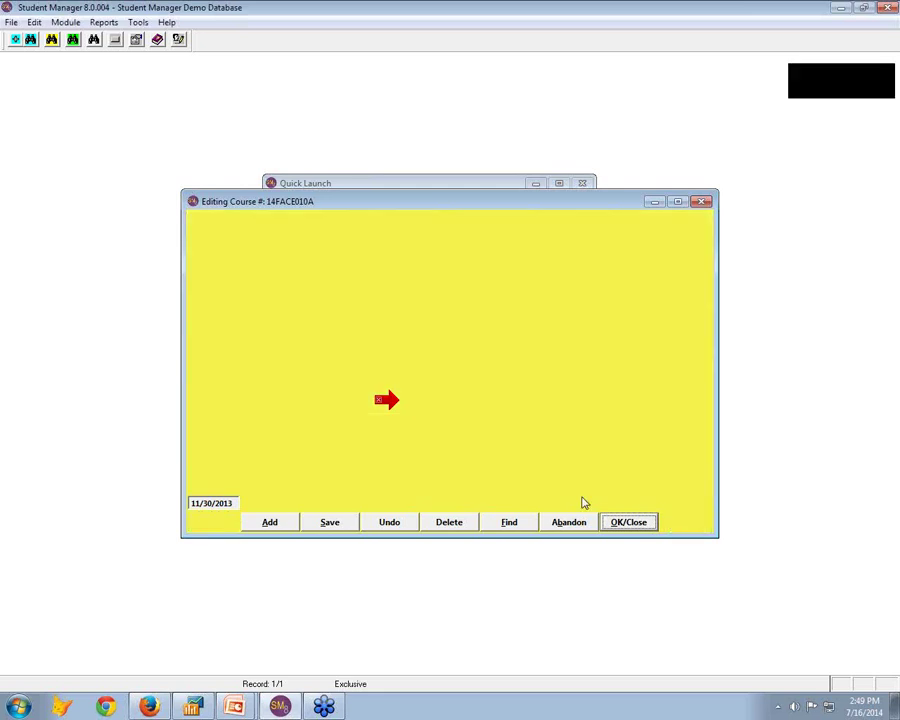
In the code editor, make the ART (Fine Arts) code under NAMES: Interest Codes inactive and close the editor.
left_click(539, 403)
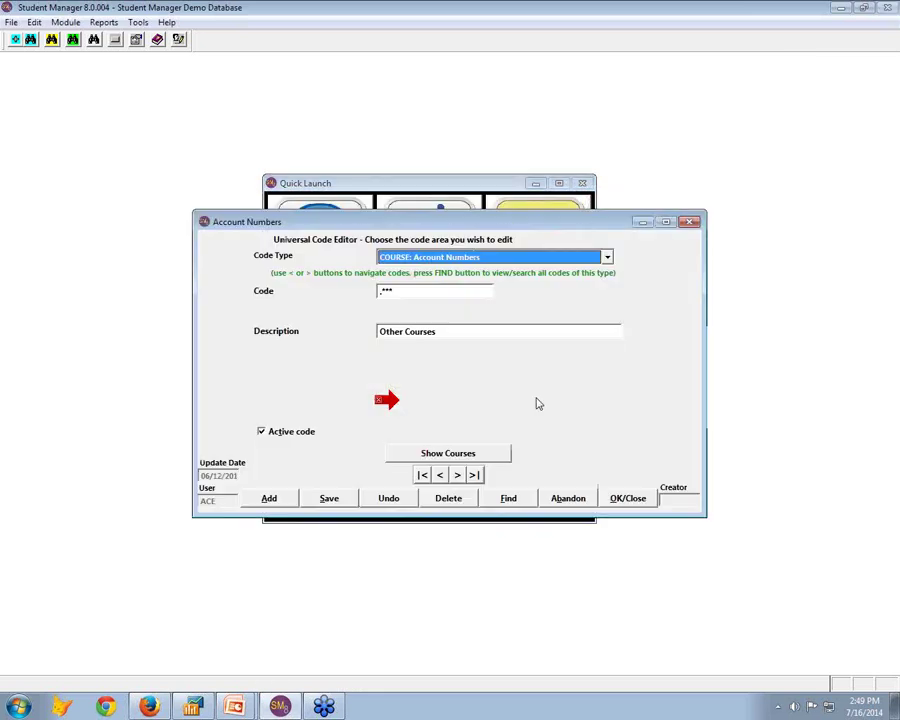
left_click(607, 256)
scroll(610, 298, "down", 2)
scroll(611, 310, "down", 5)
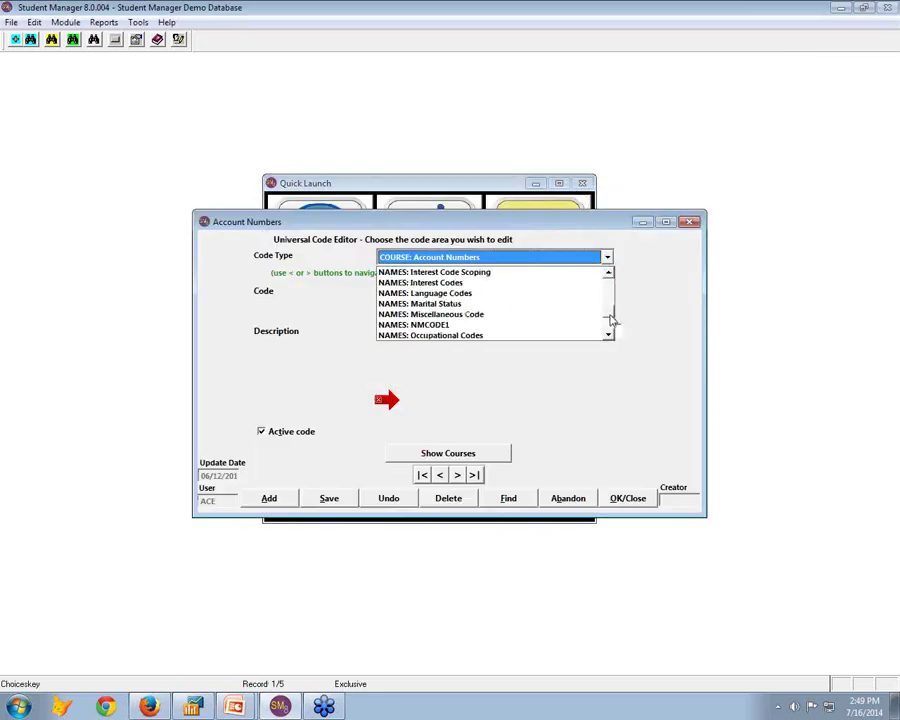
left_click(466, 290)
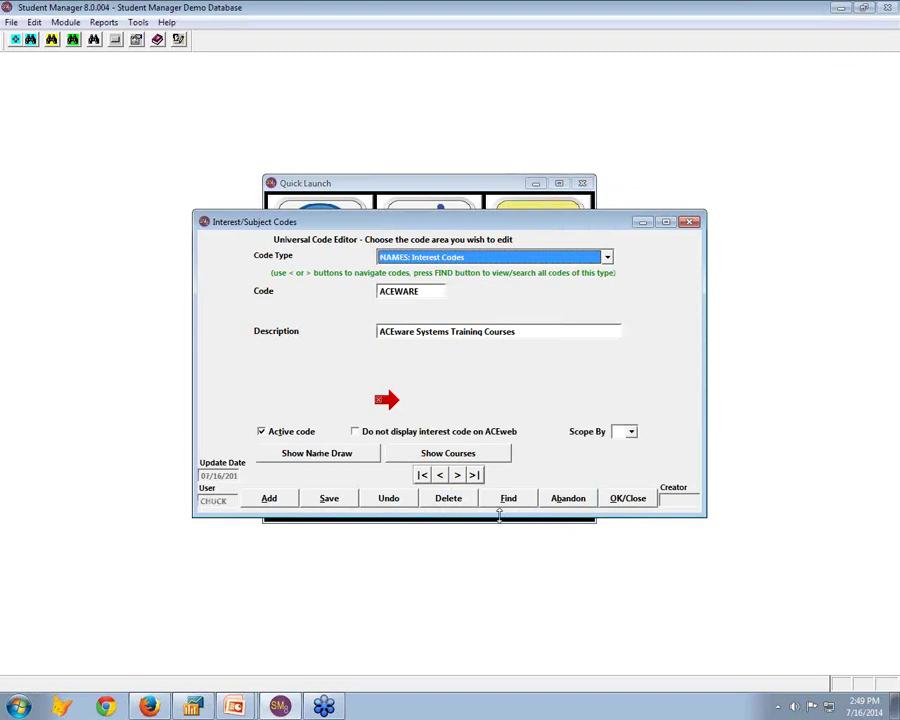
left_click(457, 475)
left_click(458, 475)
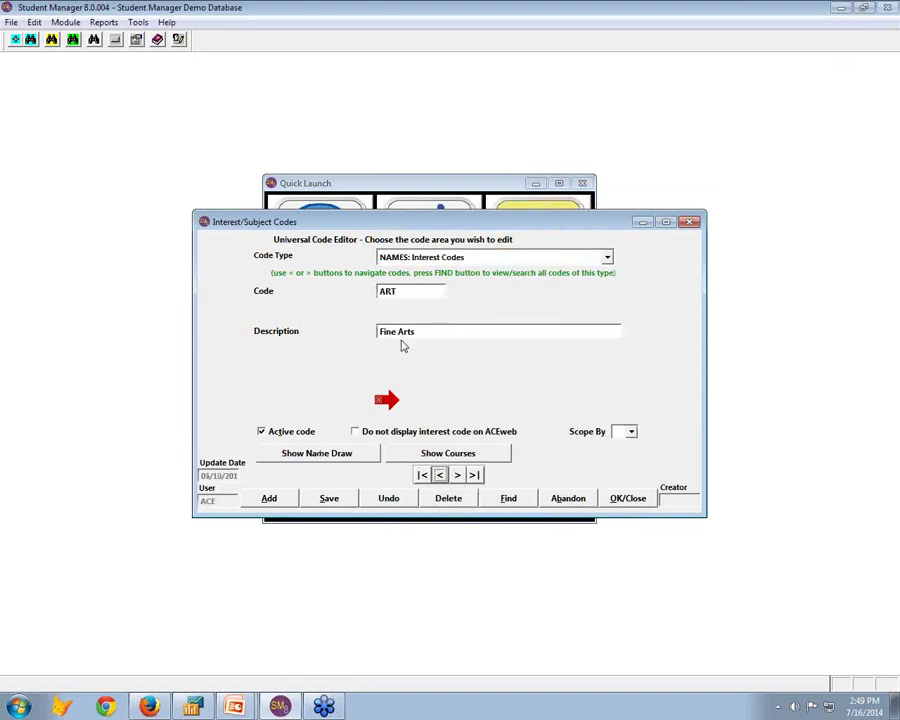
left_click(628, 498)
Look up active course 14FACE010B, check which subject codes it offers, and close the course without changing its code.
left_click(531, 305)
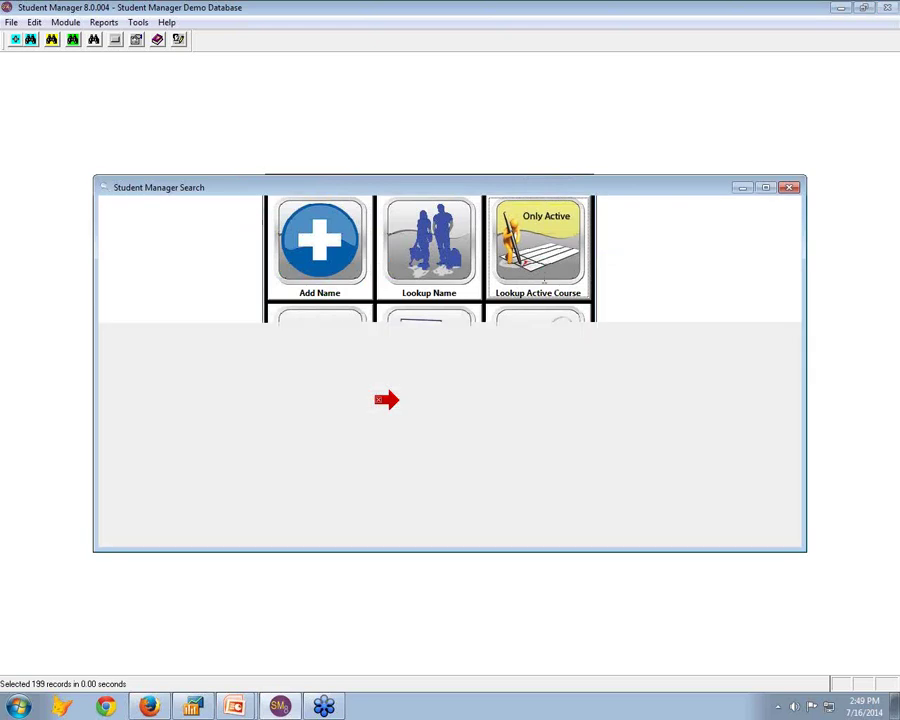
double_click(571, 292)
left_click(568, 272)
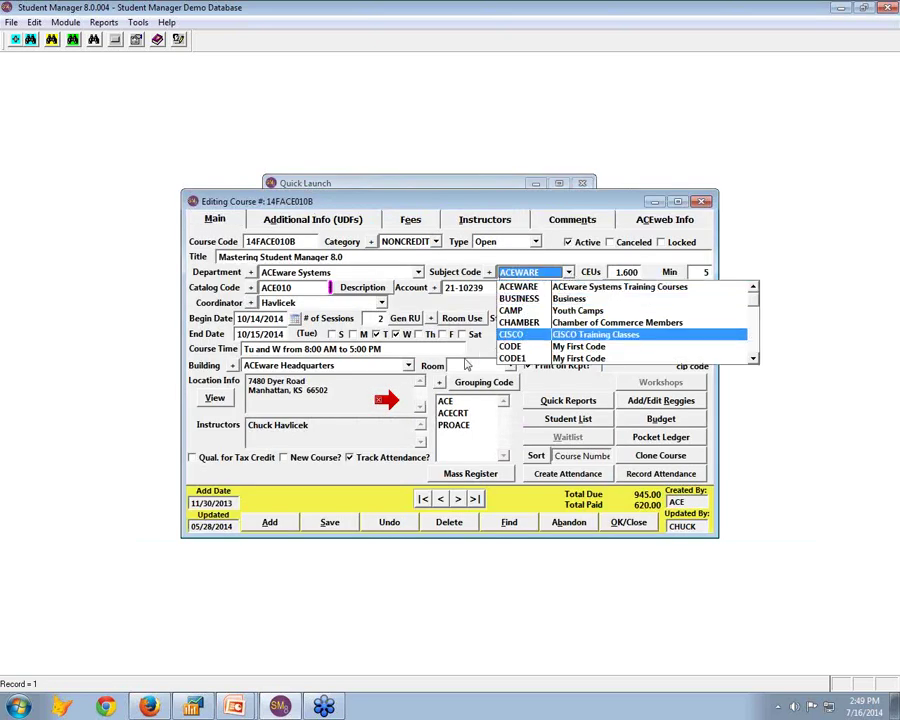
left_click(380, 477)
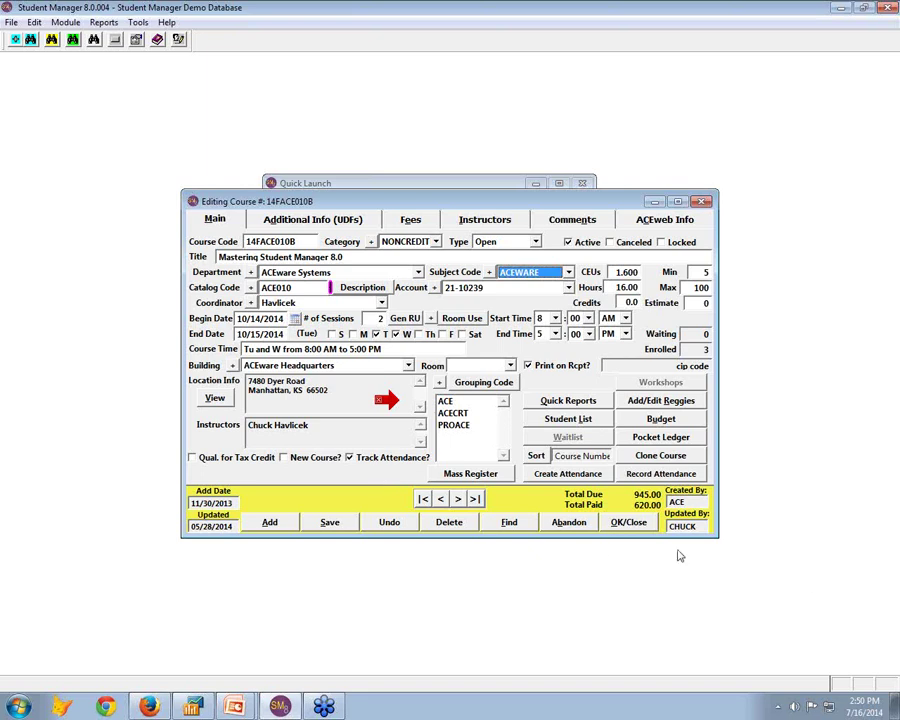
left_click(638, 524)
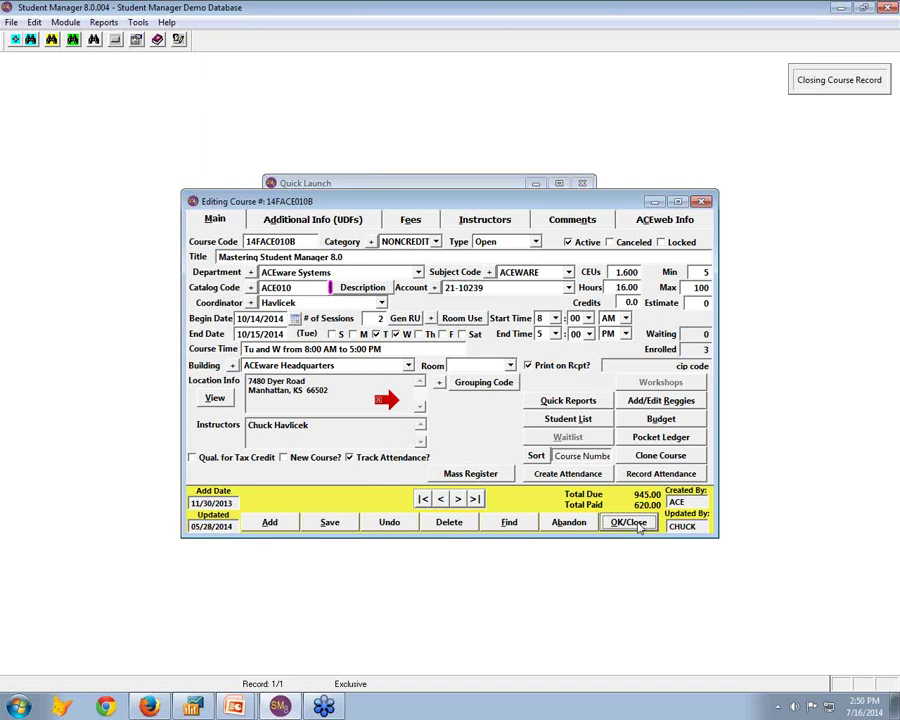
Open the code editor and review the NAMES: Interest Code Scoping codes from A through C.
left_click(536, 352)
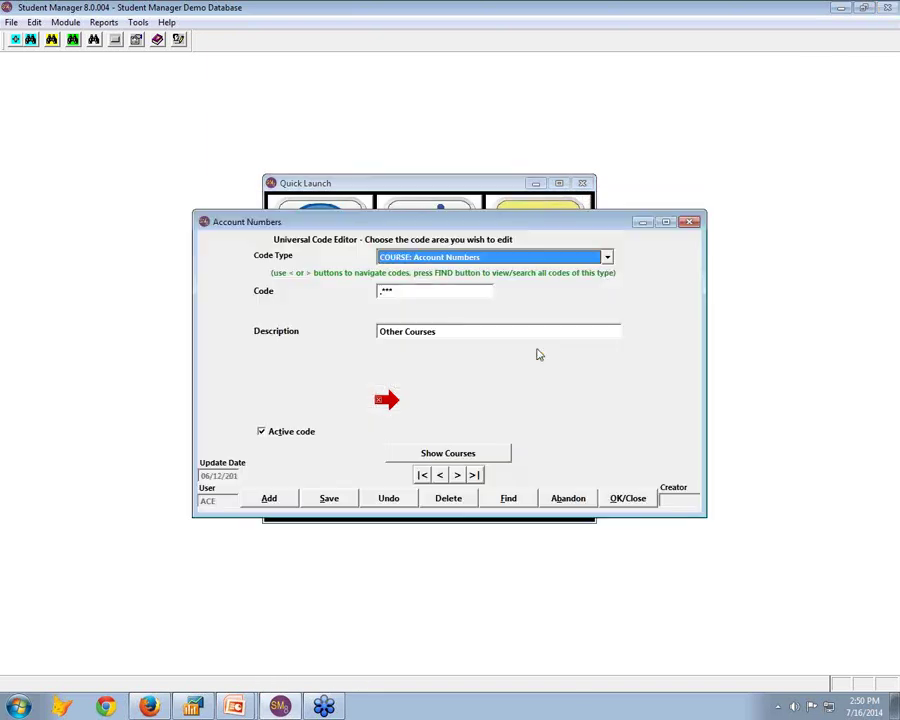
left_click(608, 257)
left_click_drag(607, 280, 612, 313)
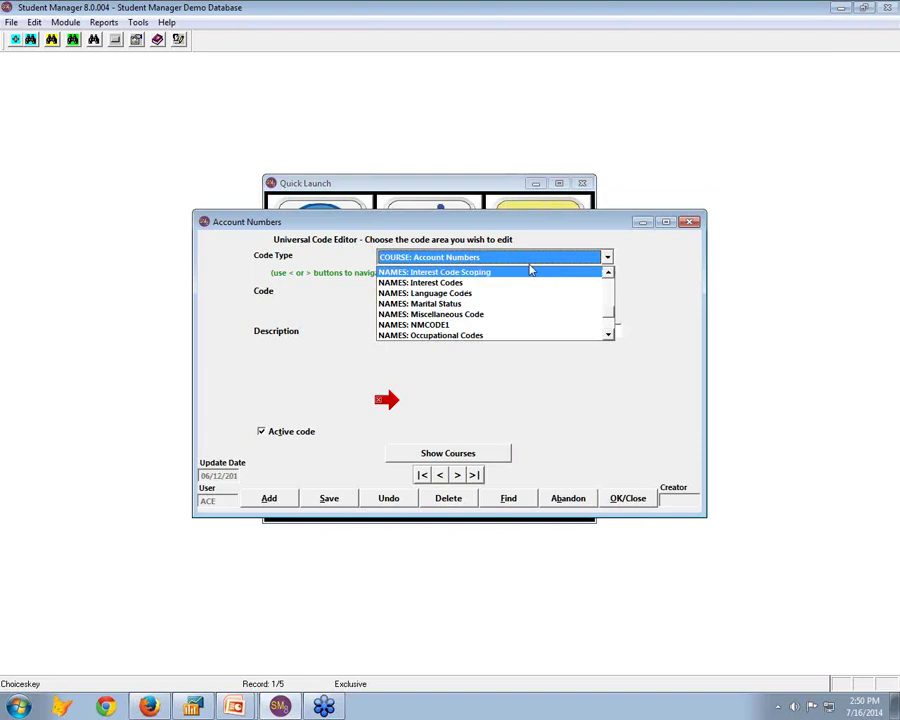
left_click(441, 276)
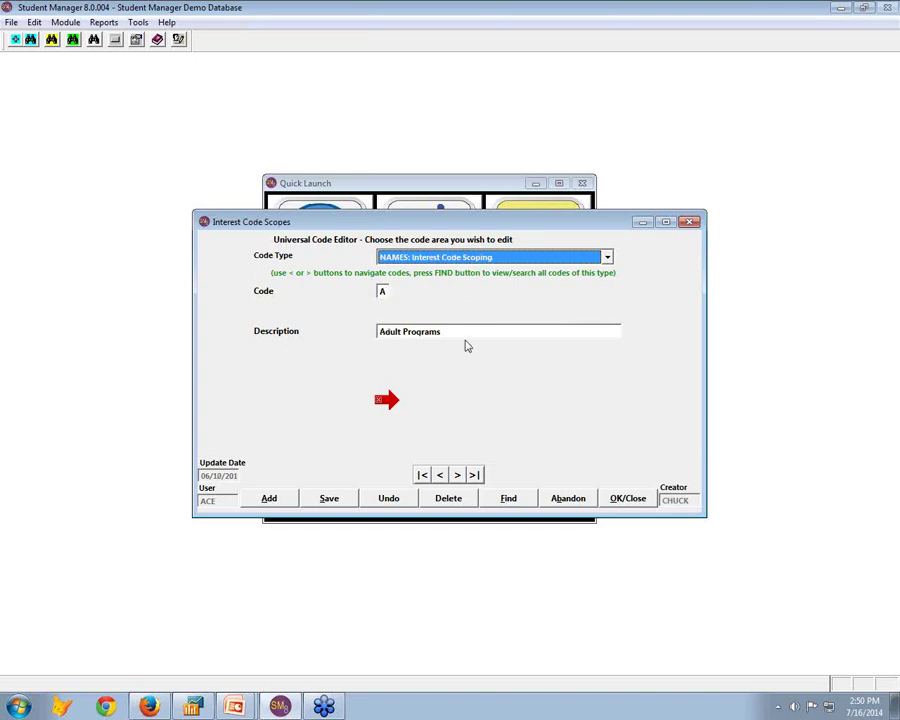
left_click(457, 476)
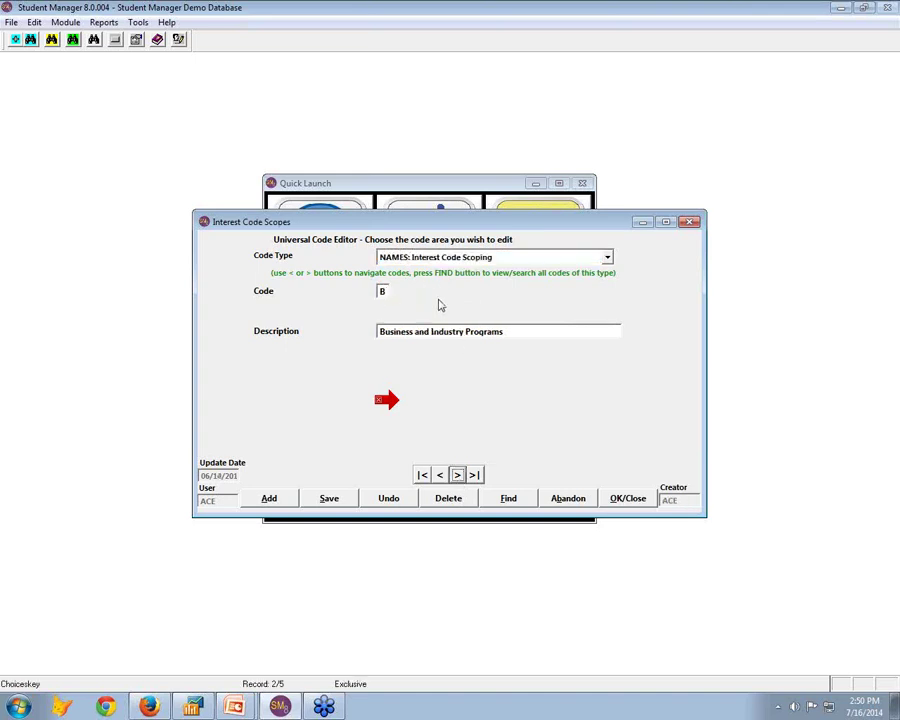
left_click(459, 476)
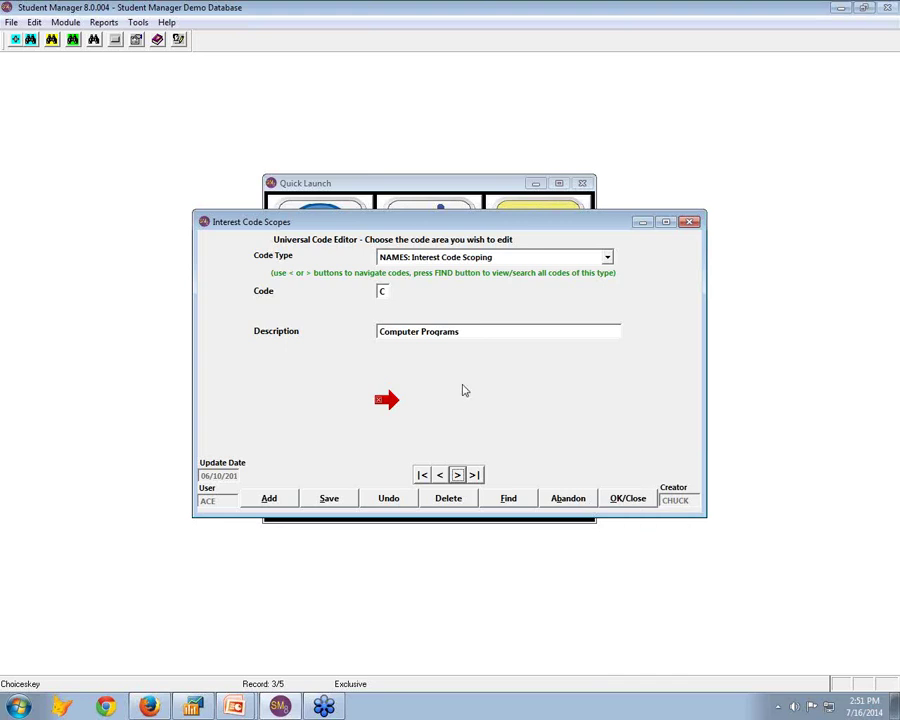
Switch the code type to NAMES: Interest Codes, examine the ACEWARE code's Scope By setting, and close the editor.
left_click(607, 258)
scroll(508, 279, "up", 1)
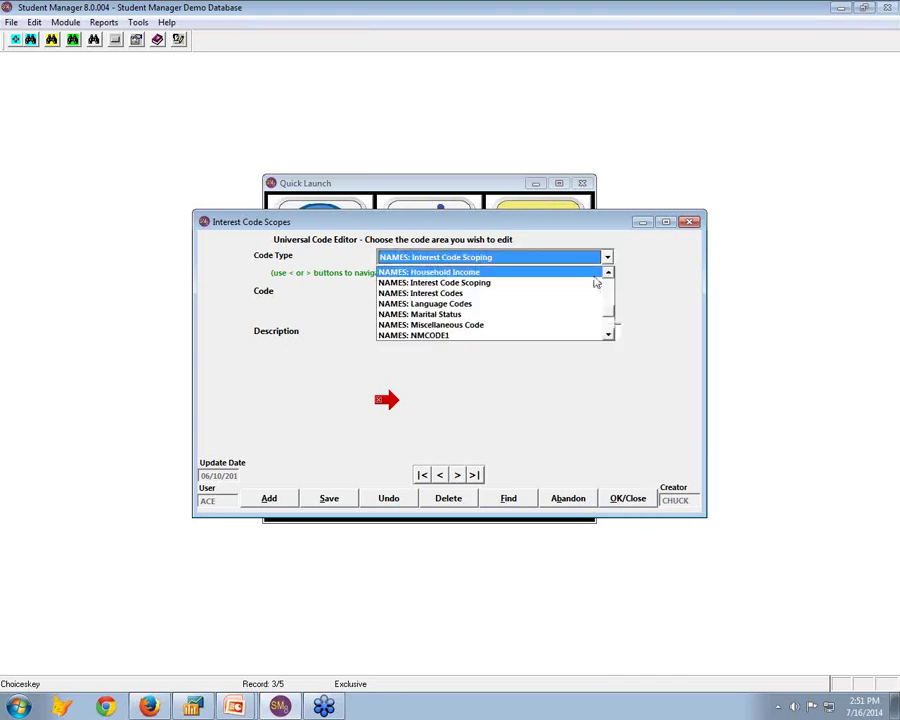
left_click(502, 292)
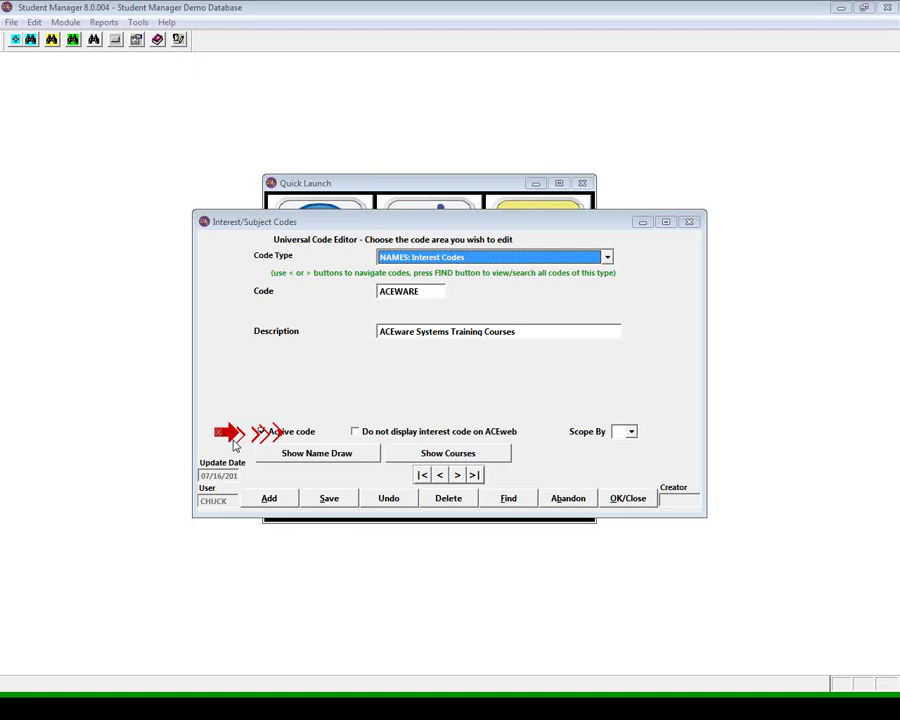
left_click(640, 502)
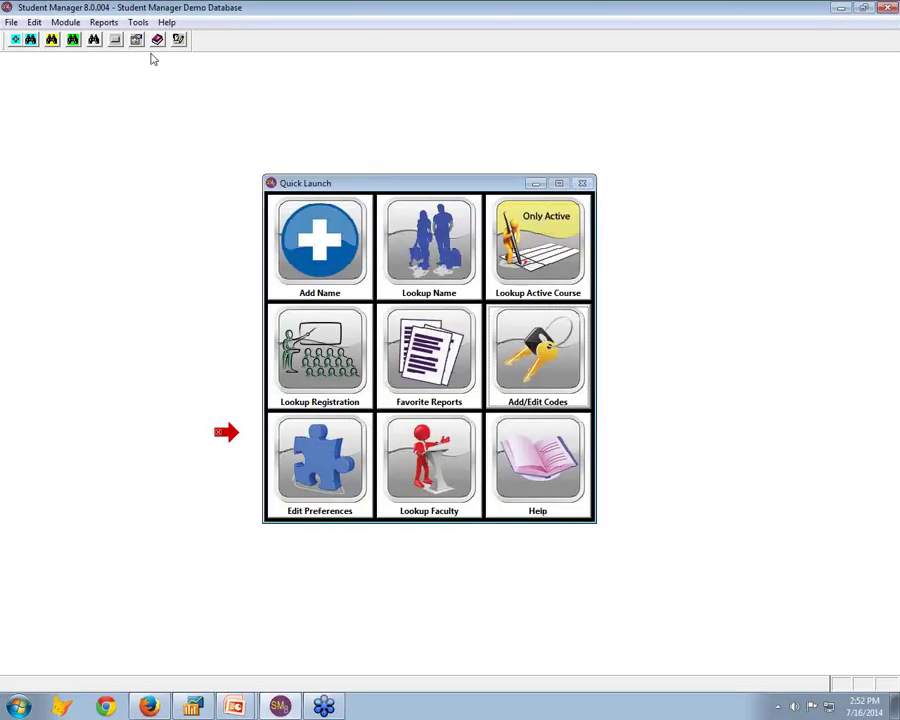
Look up active course 14FACE102C and display its main and other fees.
left_click(563, 265)
double_click(177, 476)
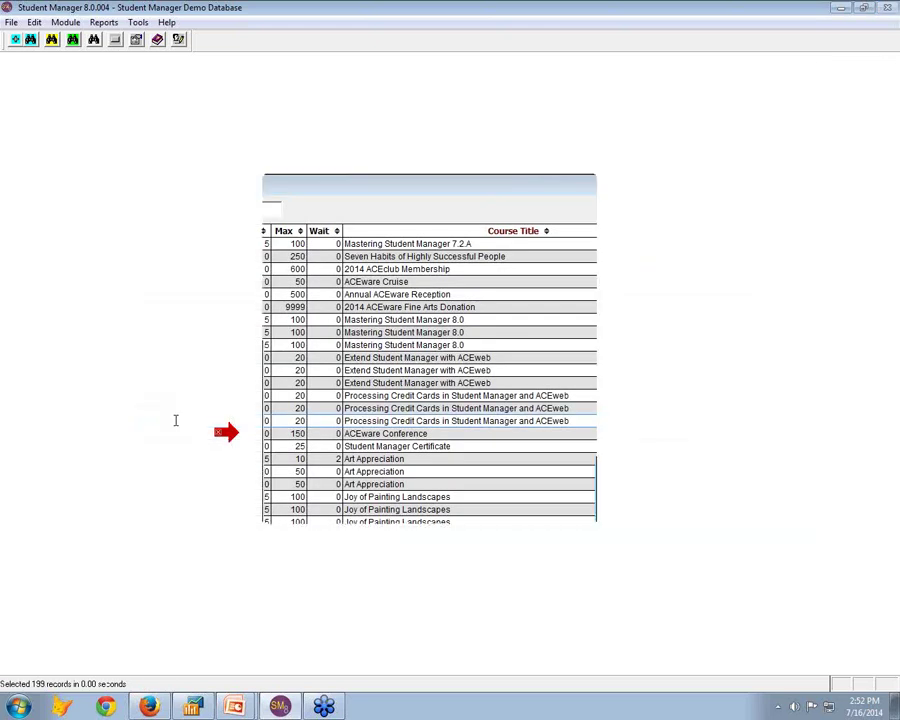
left_click(402, 222)
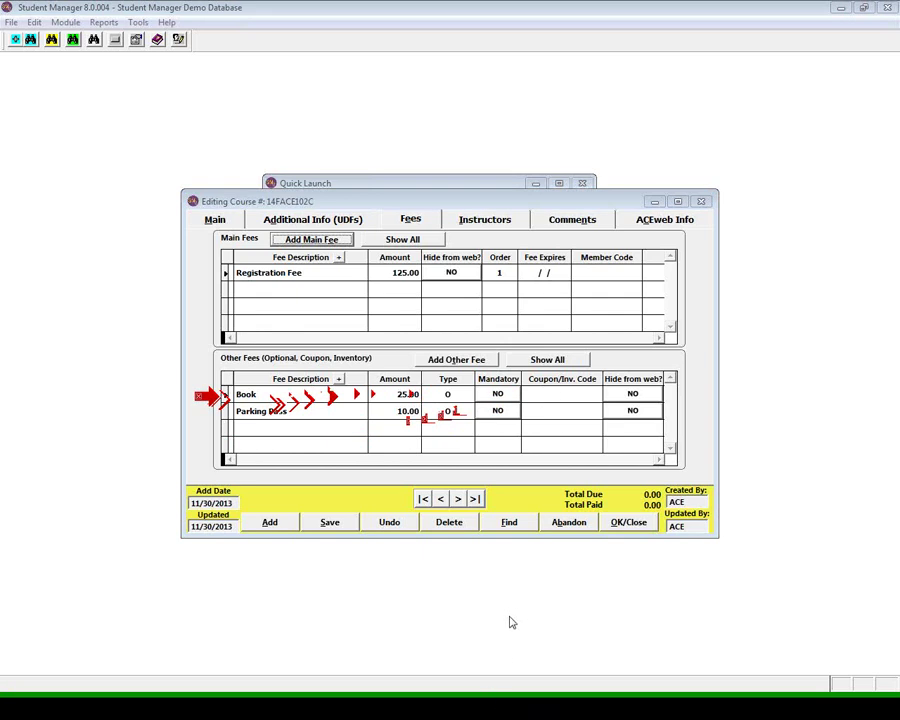
Switch to the online reference guide in Firefox, return to its home page, and search for "coupon".
key("alt+Tab")
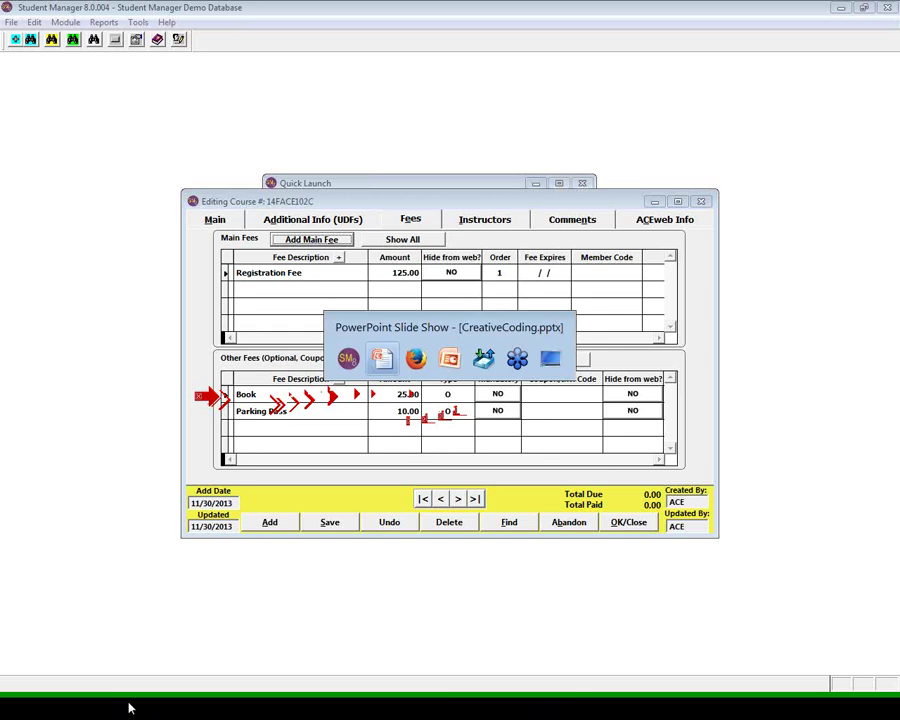
key("Tab")
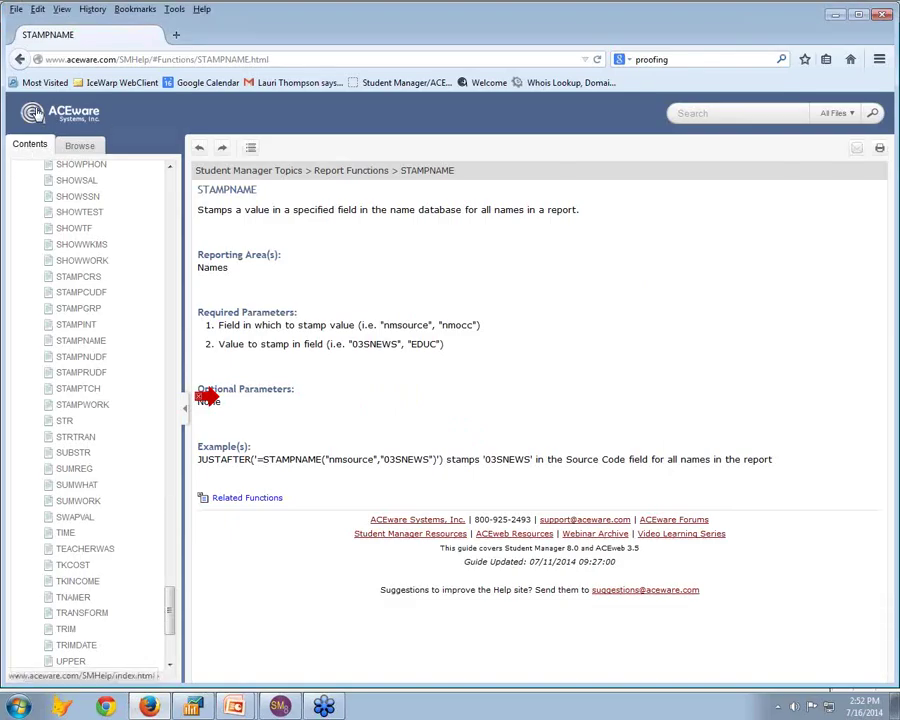
left_click(42, 147)
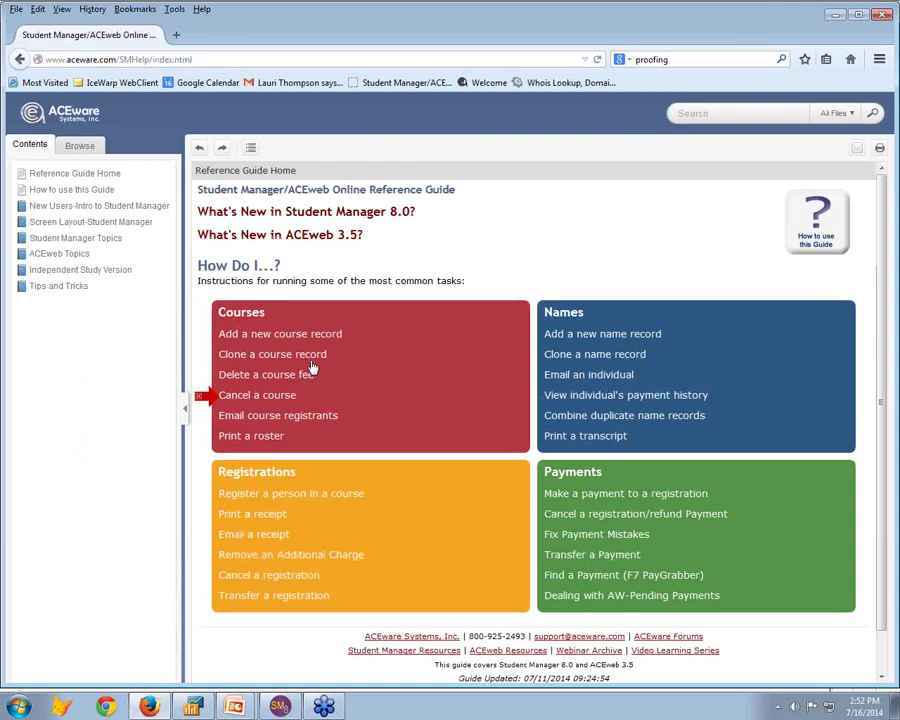
left_click(751, 110)
type("coupon")
left_click(874, 113)
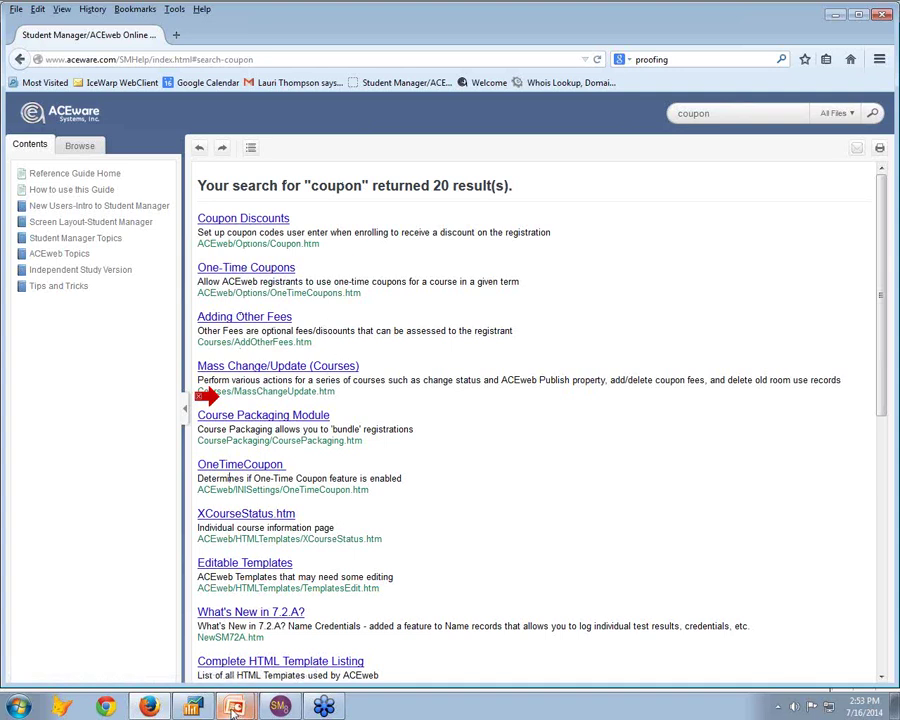
Switch to the PowerPoint slide show of CreativeCoding.pptx.
mouse_move(234, 707)
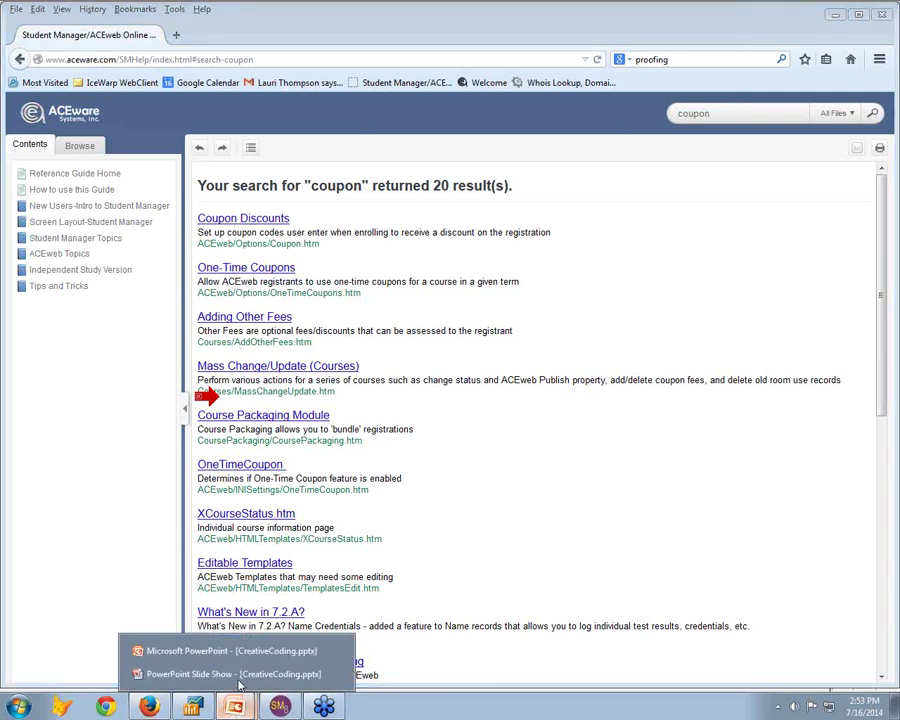